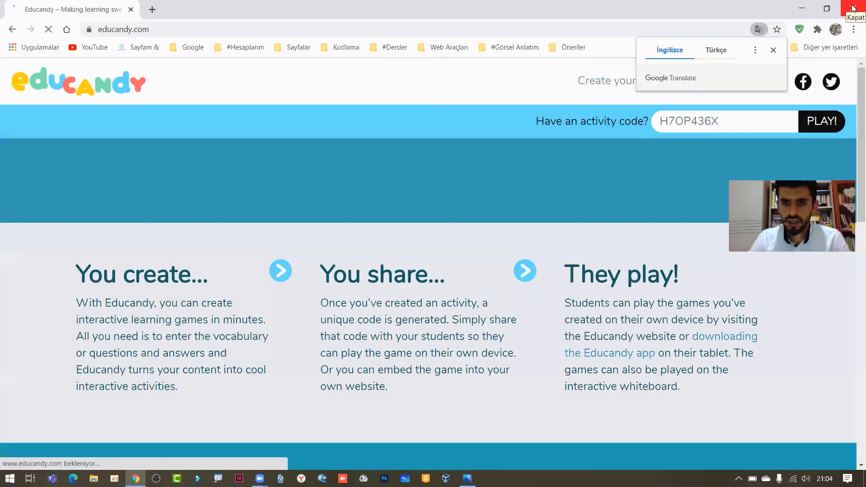
- Close the Educandy window and reach the official Mentimeter site through a Google search for 'mentimeter'
left_click(853, 8)
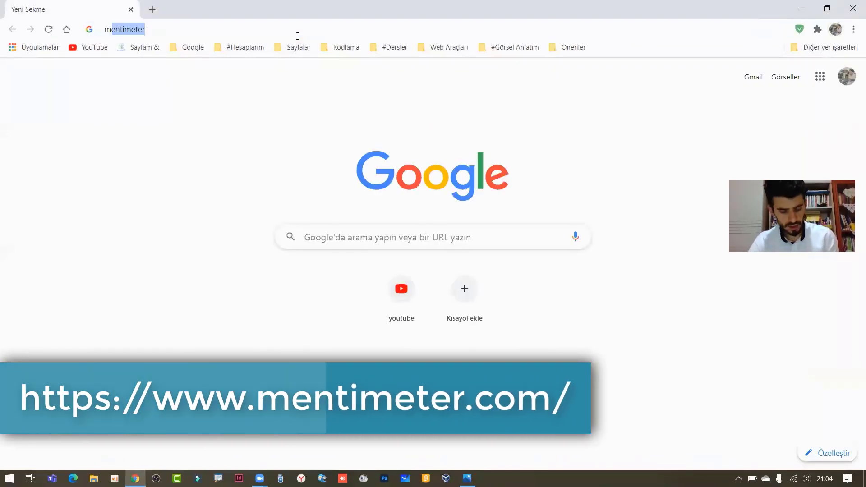
type("ment")
key("Return")
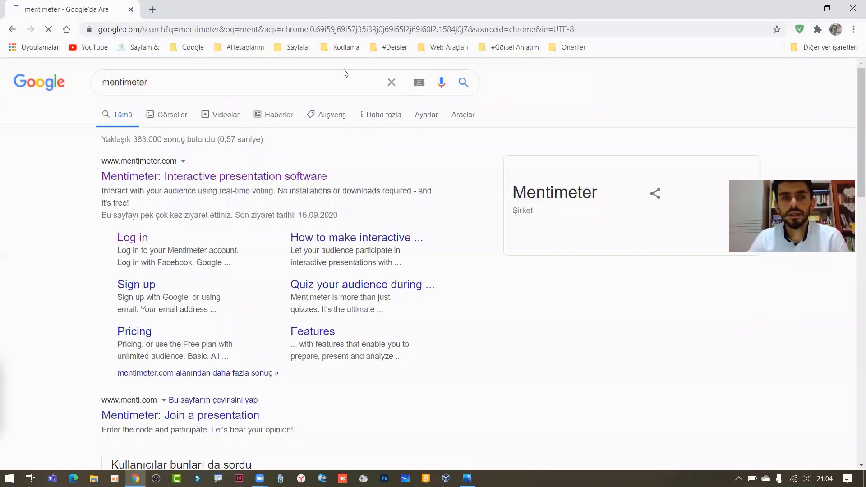
left_click(204, 178)
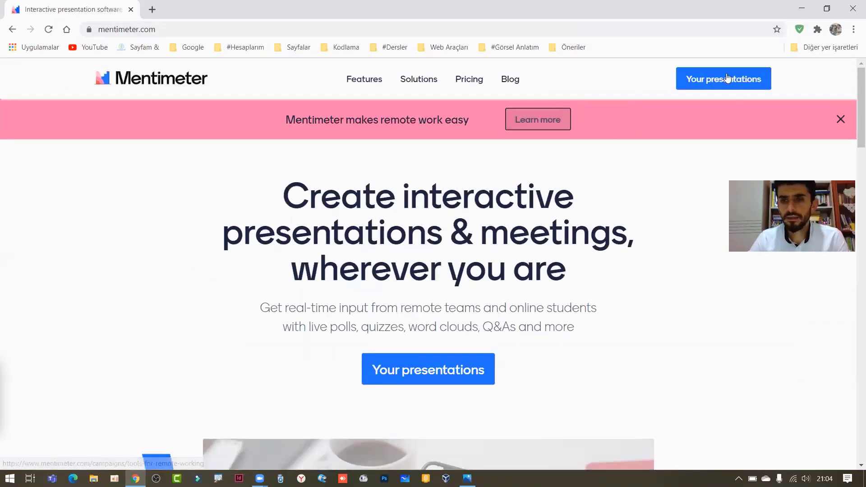
- Go to Your presentations, glance at Teknoloji.png in Photos, and come back to Chrome
key("shift+Tab")
key("Return")
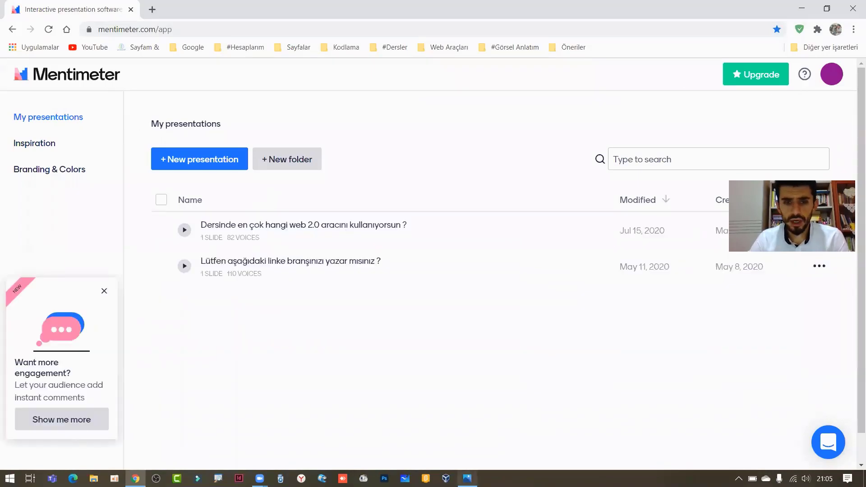
left_click(467, 478)
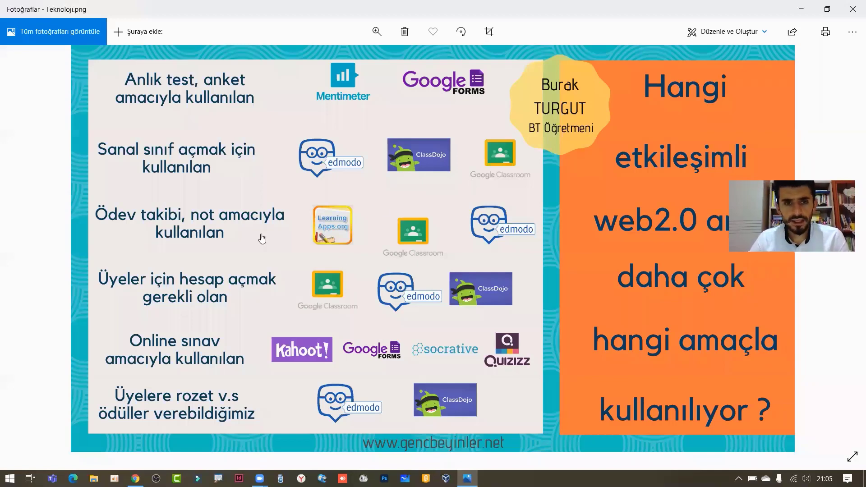
key("alt+Tab")
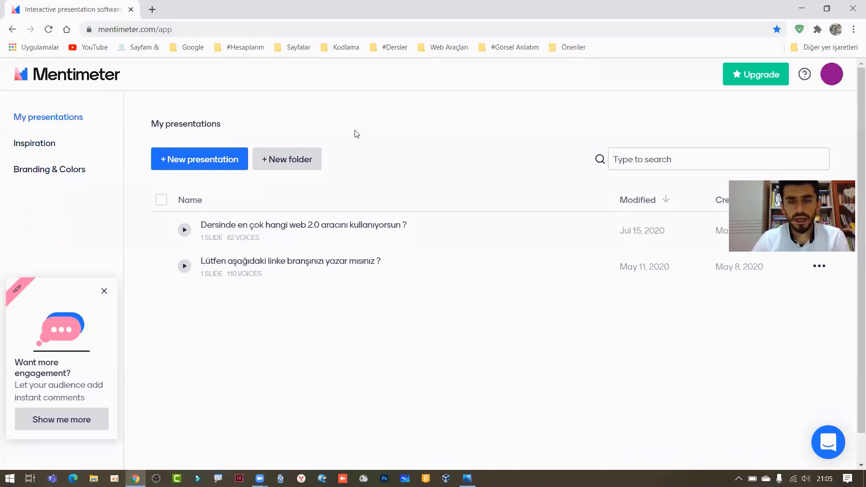
- Translate the presentations page into Turkish and open both presentations in new tabs
right_click(432, 145)
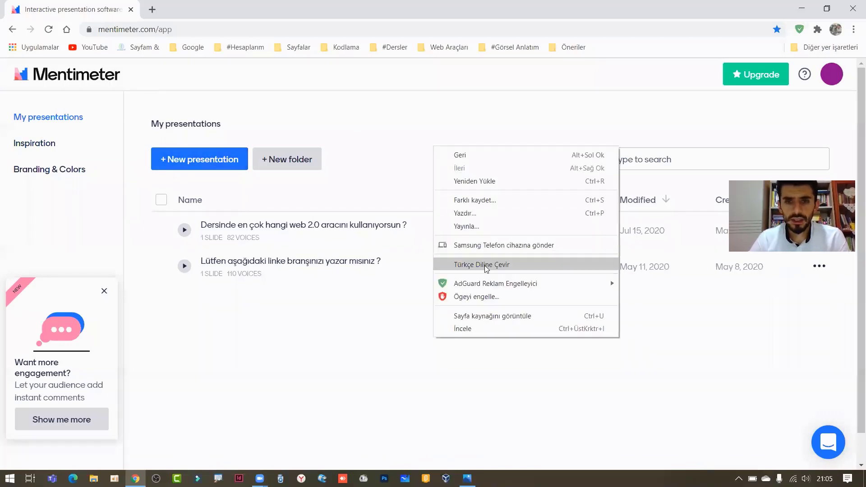
left_click(455, 265)
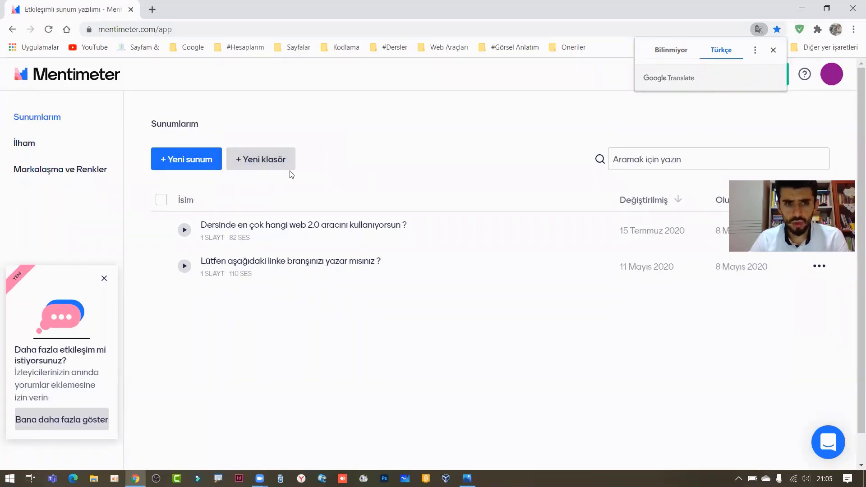
right_click(337, 225)
left_click(351, 232)
right_click(354, 262)
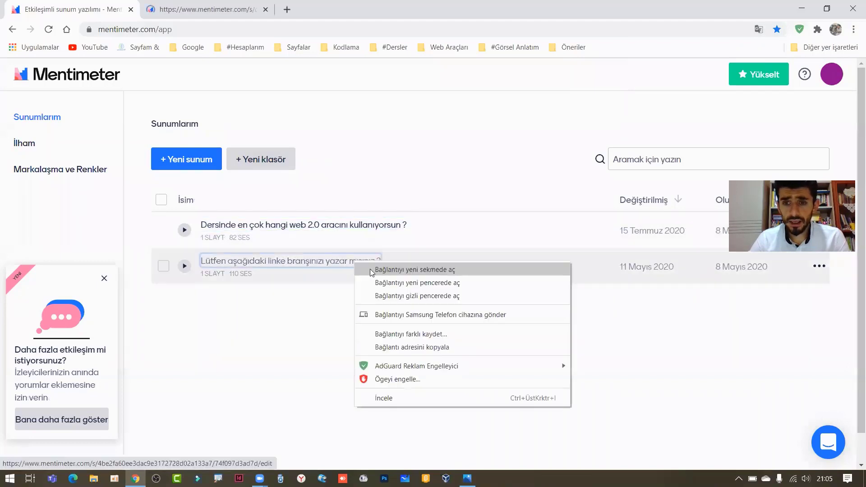
left_click(500, 269)
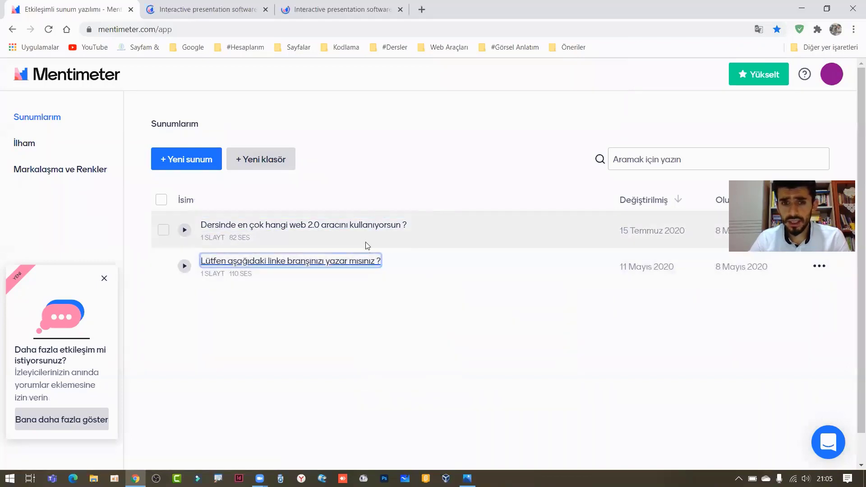
- Preview the word cloud presentation full screen, then exit and close its tab
left_click(203, 9)
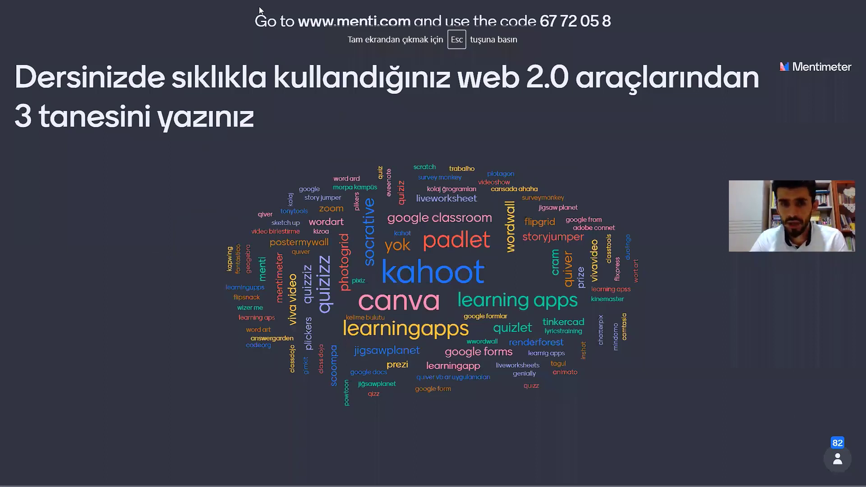
key("Escape")
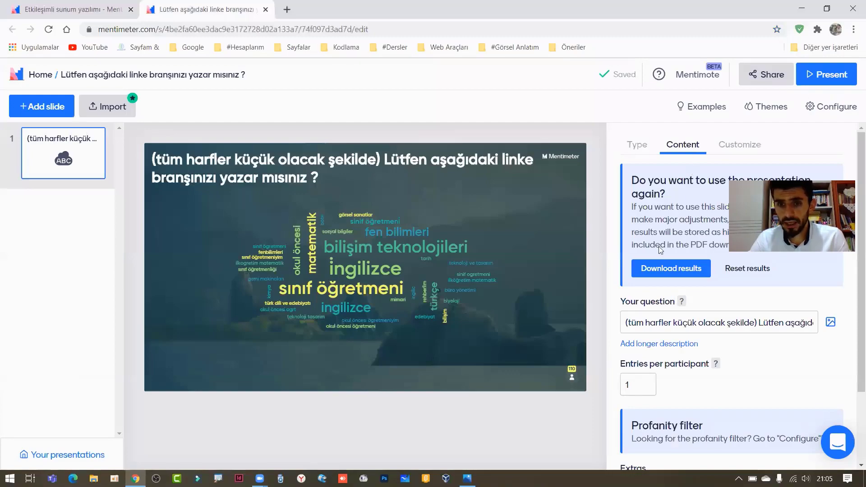
key("f")
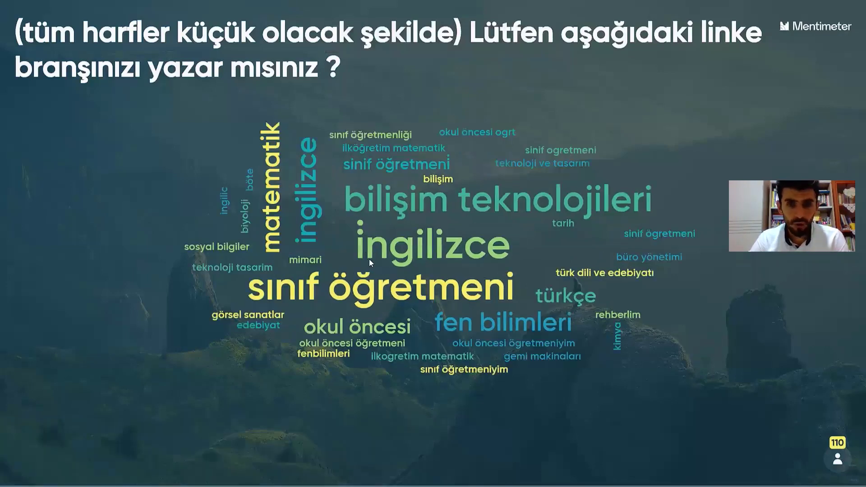
key("Escape")
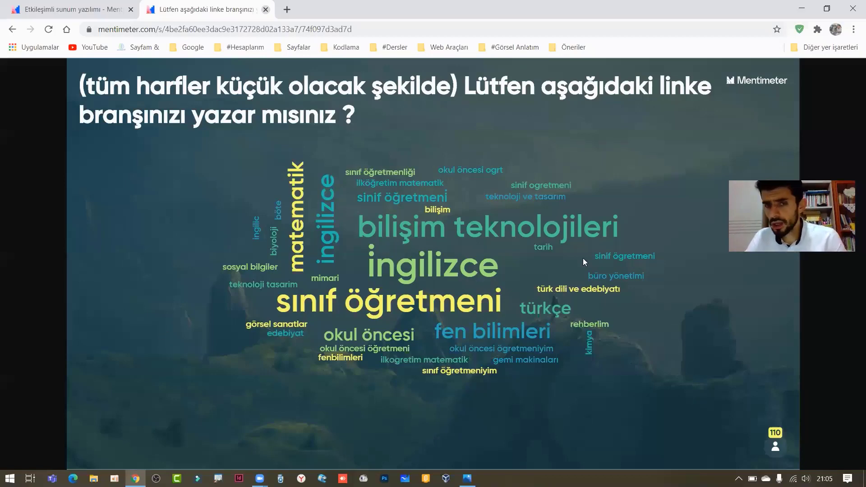
key("ctrl+w")
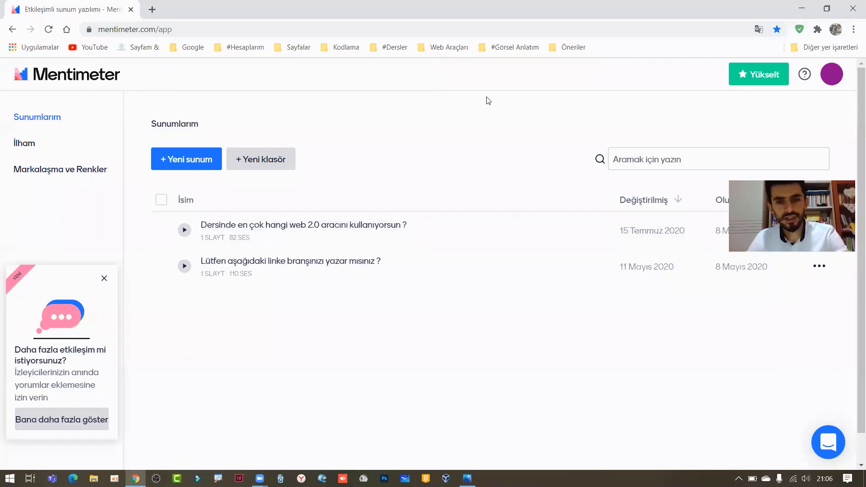
left_click(193, 162)
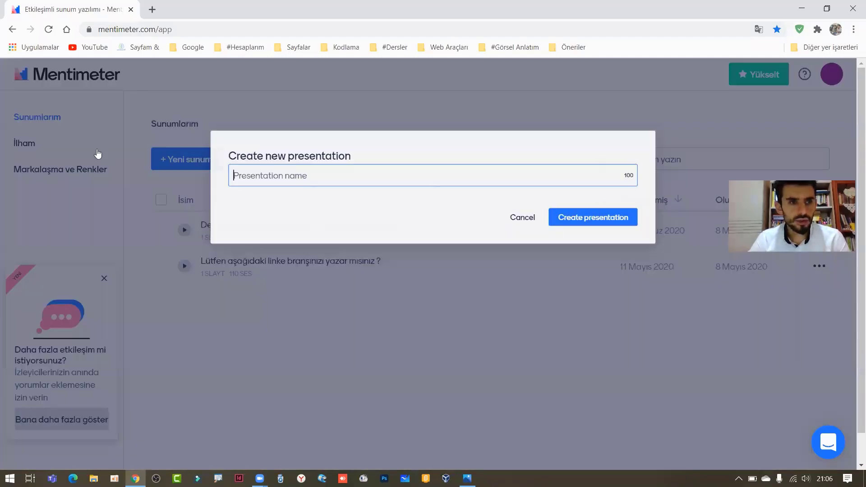
left_click(34, 144)
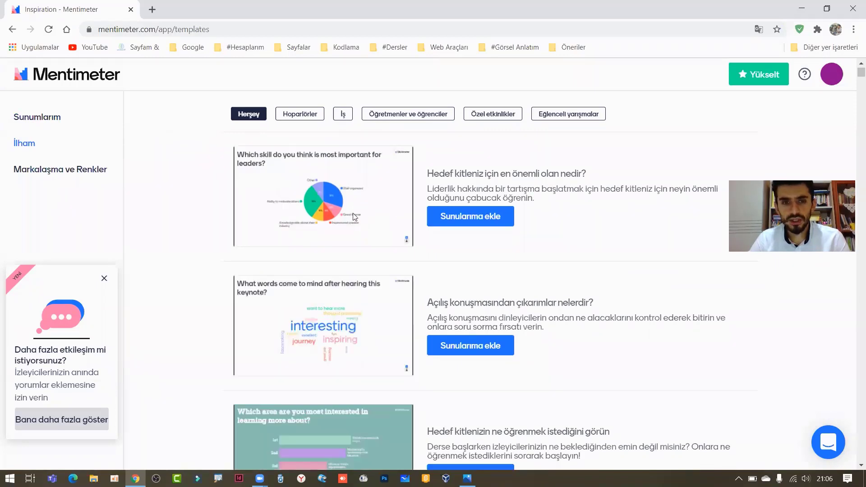
scroll(353, 211, "down", 10)
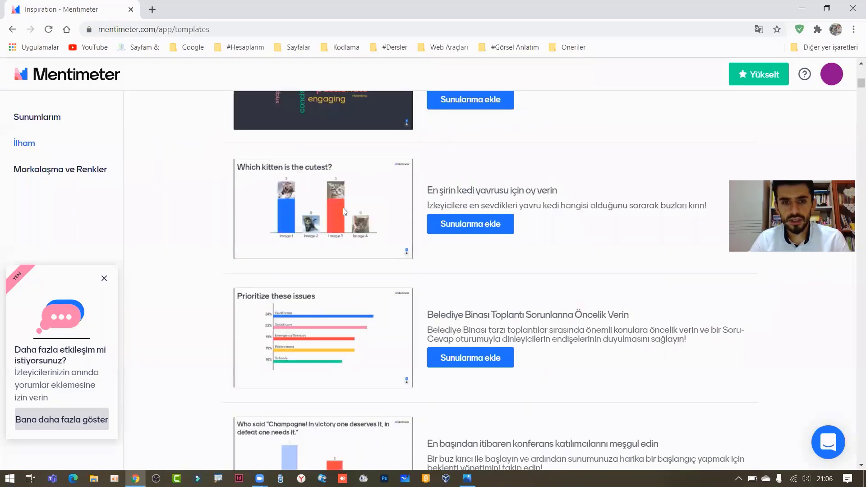
scroll(344, 211, "down", 5)
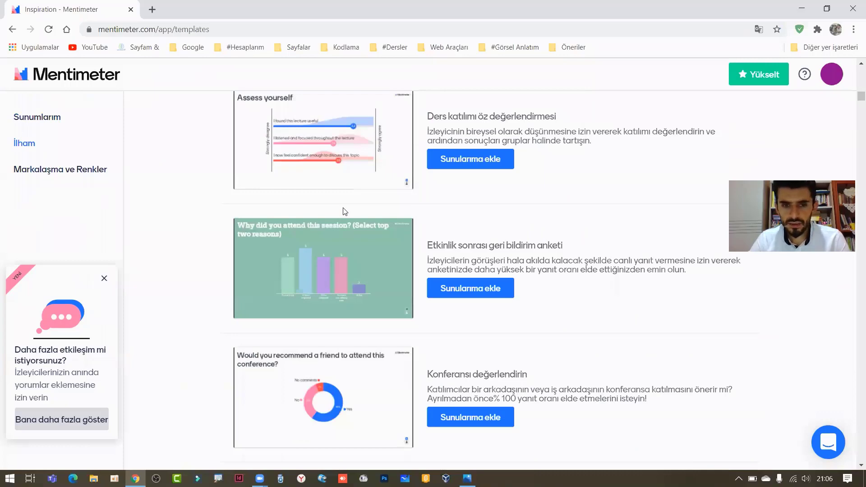
scroll(345, 211, "down", 8)
scroll(343, 209, "down", 7)
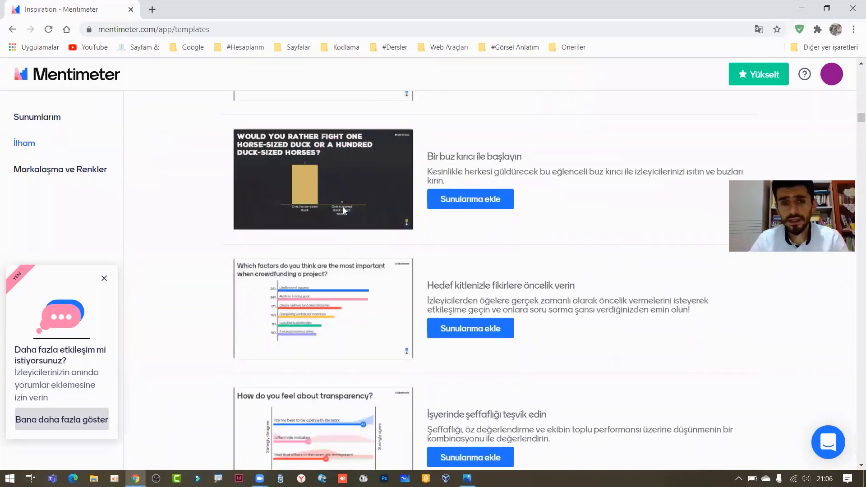
scroll(419, 238, "down", 6)
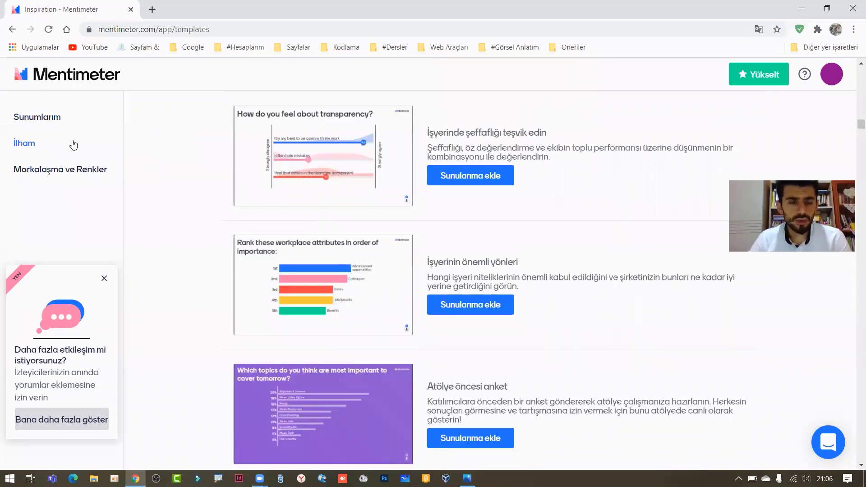
left_click(41, 118)
scroll(234, 169, "up", 3)
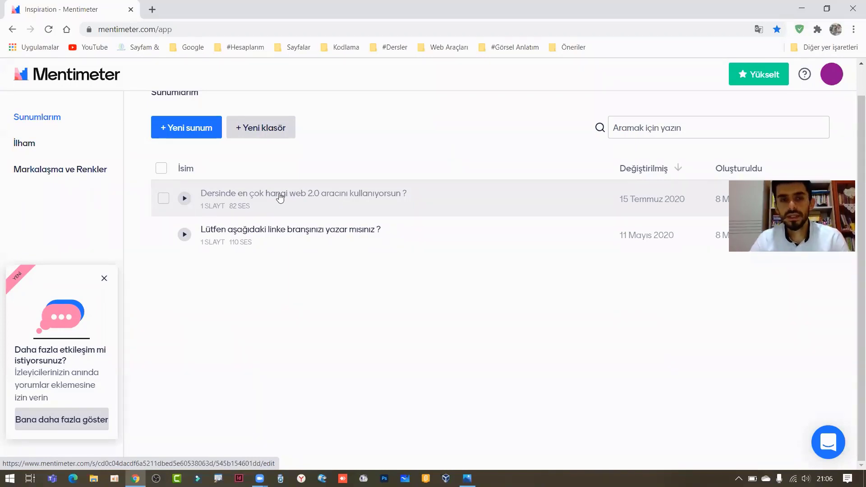
- Create presentation 'denem' with a ranking slide asking 'En çok hangi müzik türünü dinlersin ?'
left_click(200, 129)
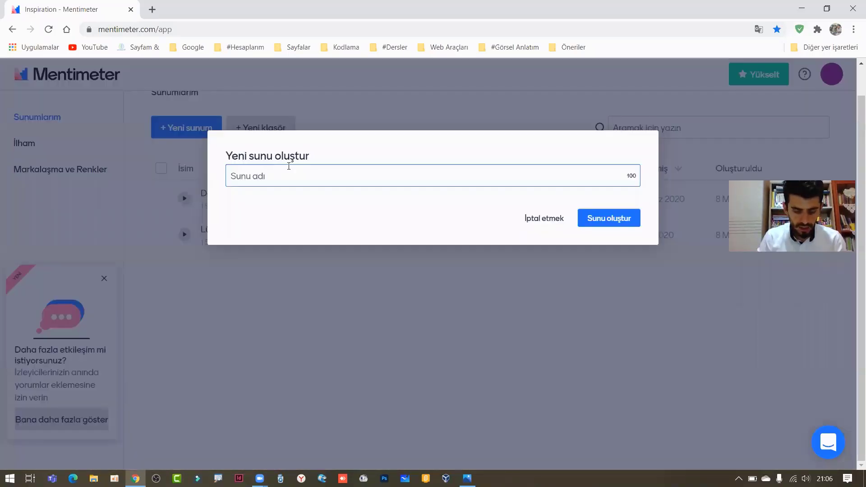
key("Return")
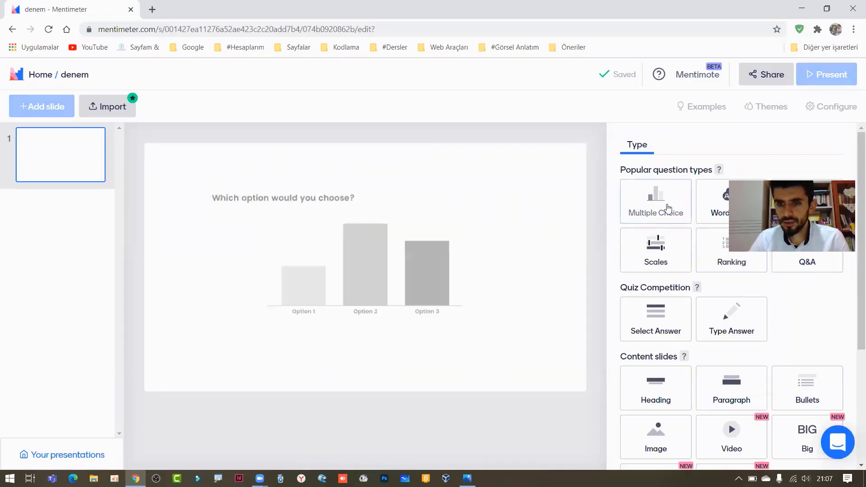
left_click(728, 252)
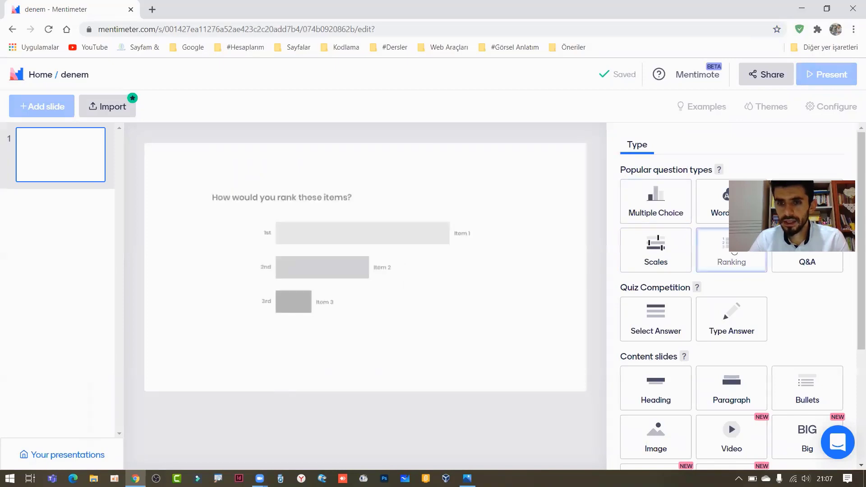
left_click(673, 195)
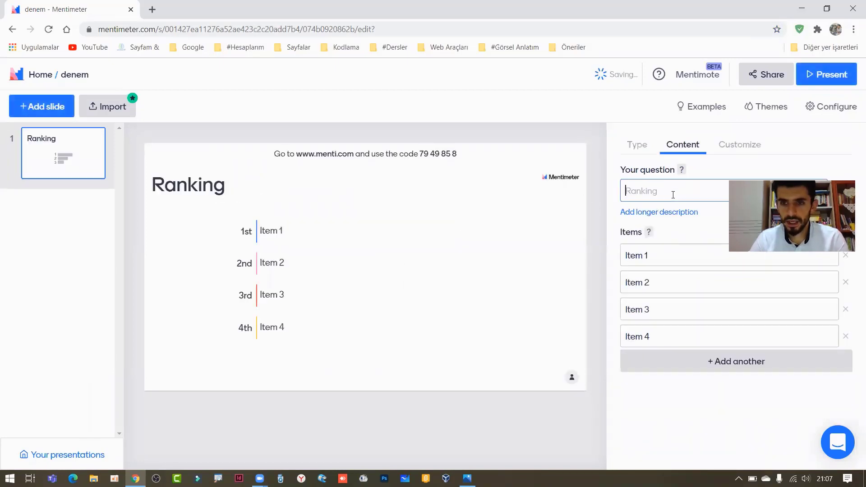
type("En")
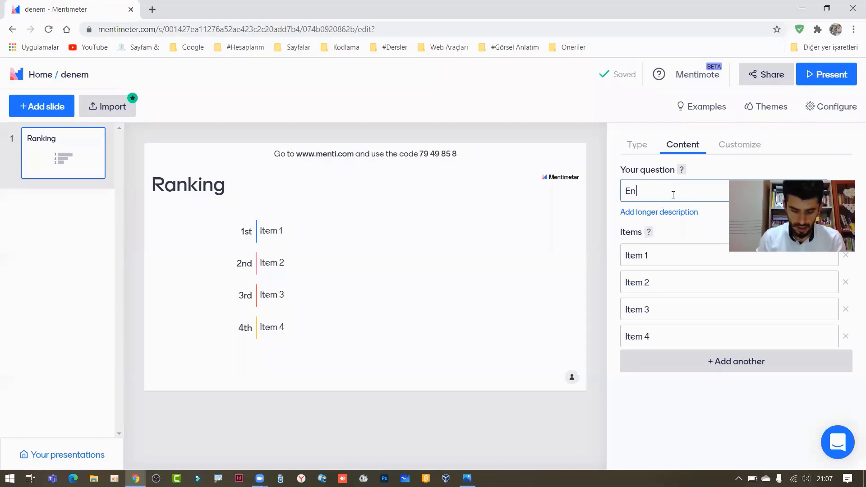
type(" çok g")
type("ör")
key("BackSpace")
key("BackSpace")
type("hangi mü")
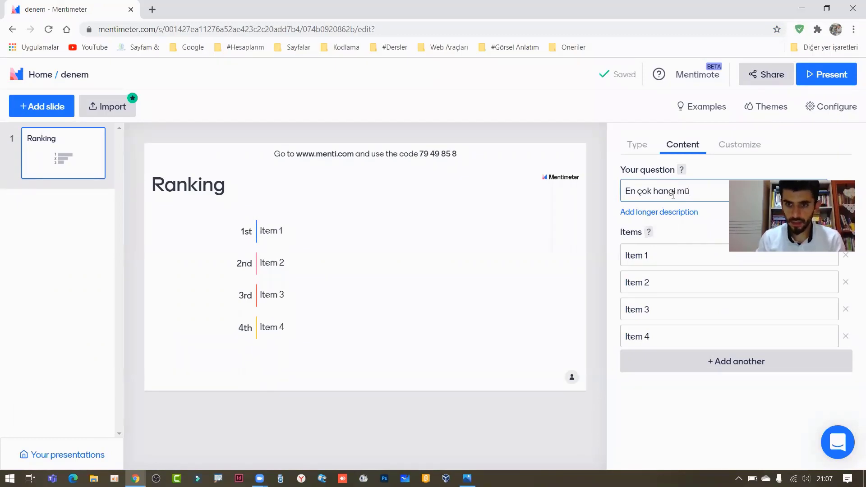
type("zik türünü")
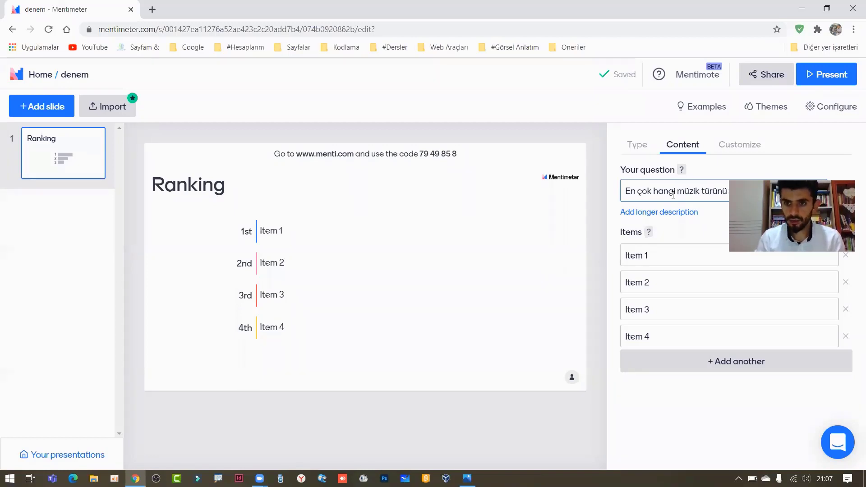
triple_click(673, 195)
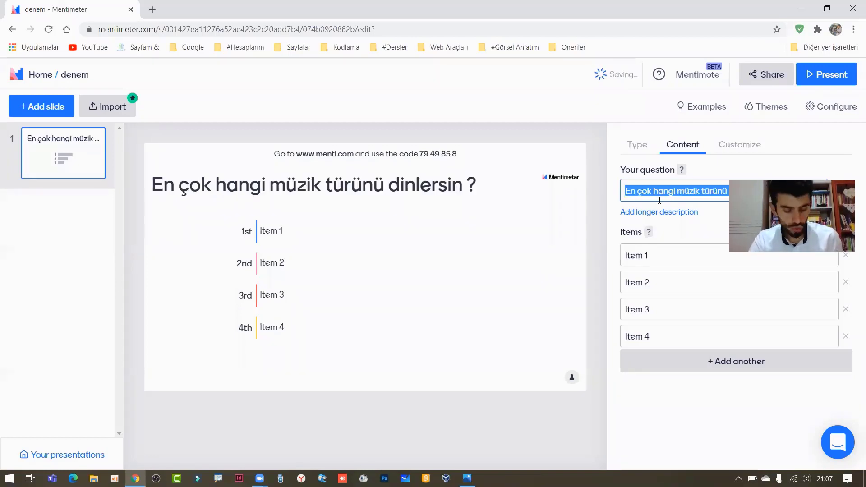
- Enter the ranking items rock, pop, arabesk and karışık
left_click(666, 254)
type("rock")
left_click(668, 275)
type("pop")
left_click(673, 315)
type("arabesk")
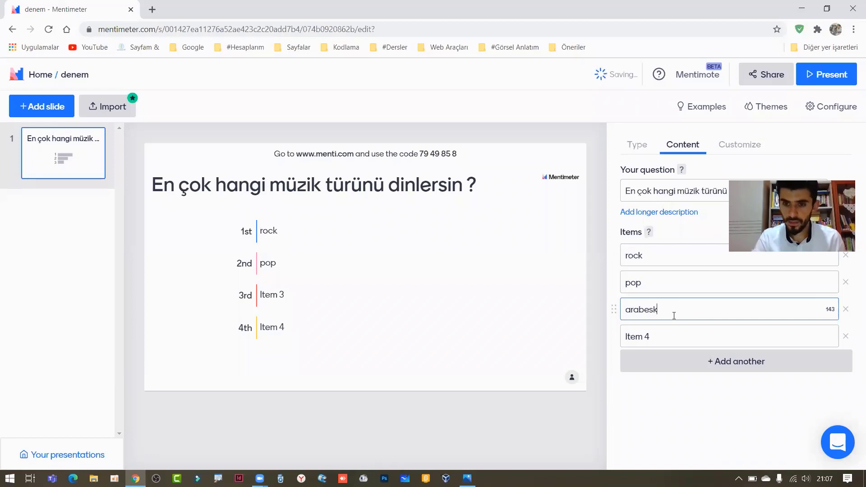
left_click(670, 338)
type("larışık")
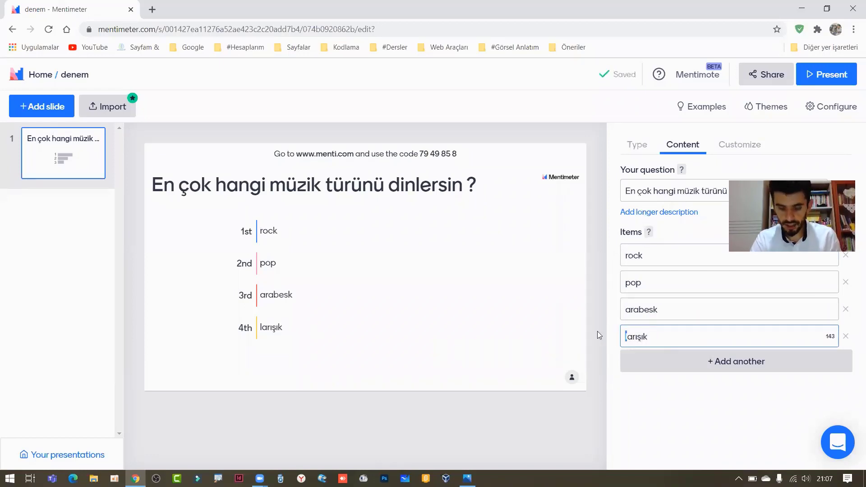
type("k")
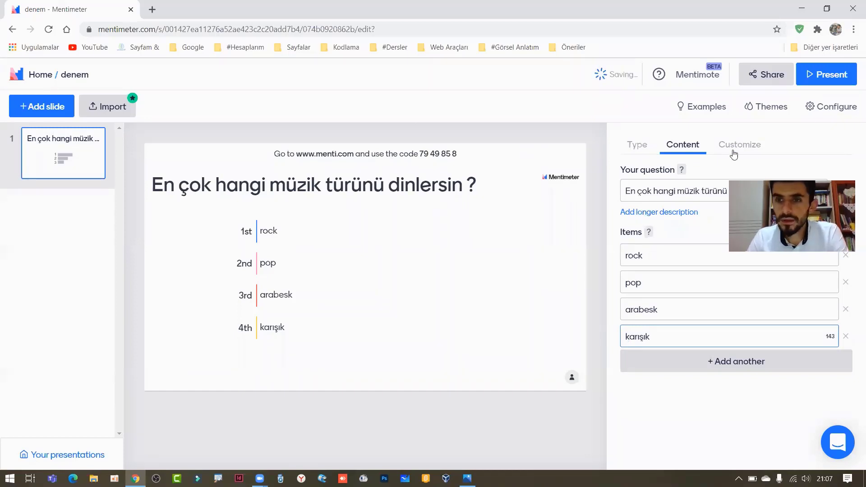
- Apply the Menti Dark theme to the presentation
left_click(740, 144)
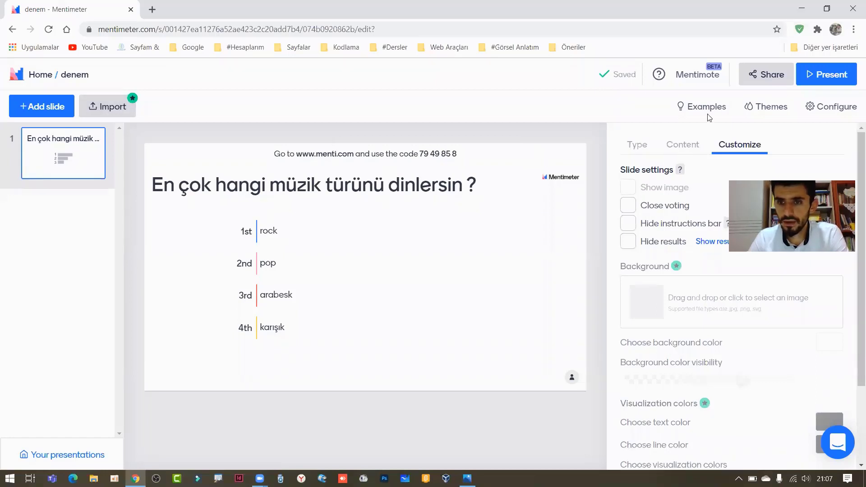
left_click(762, 107)
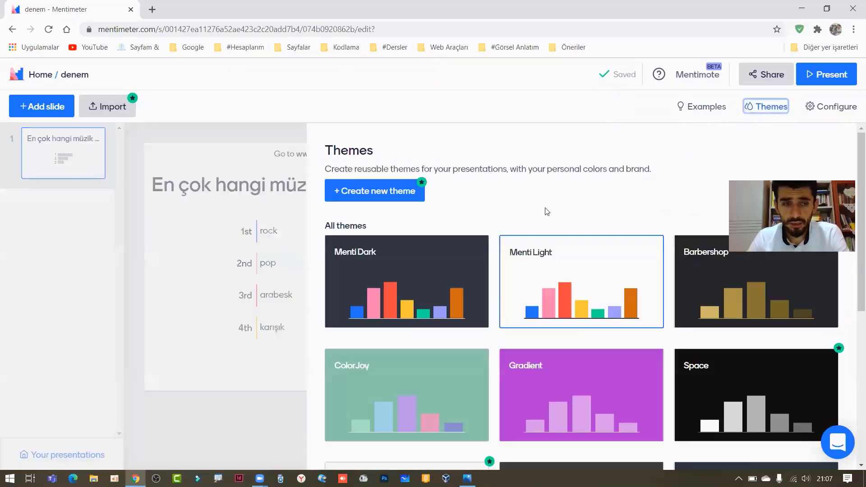
left_click(431, 252)
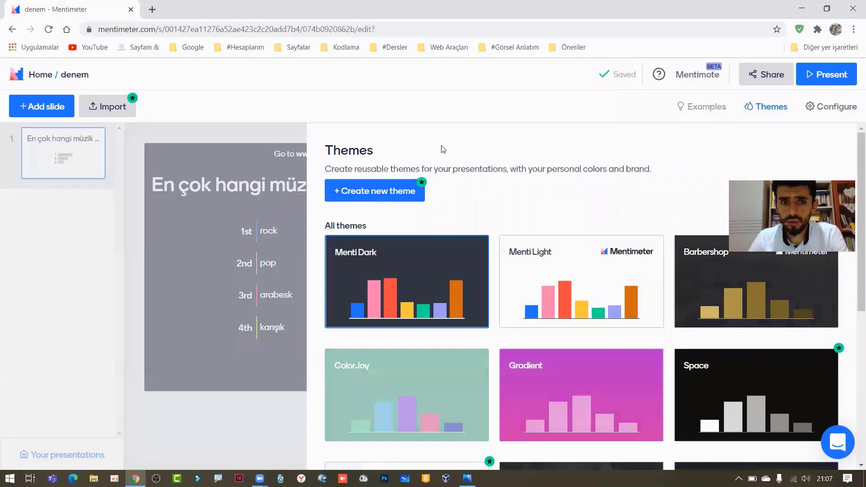
left_click(766, 106)
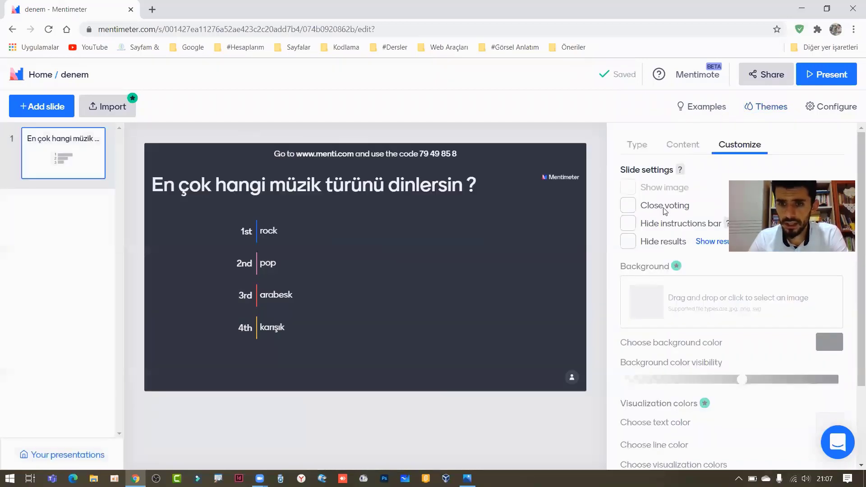
- Toggle Close voting and Hide instructions bar on, then back off
left_click(628, 204)
left_click(628, 204)
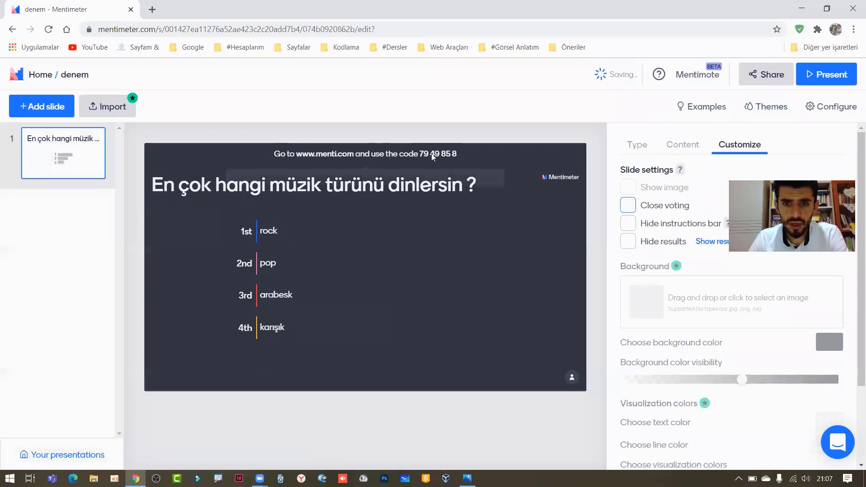
left_click(635, 227)
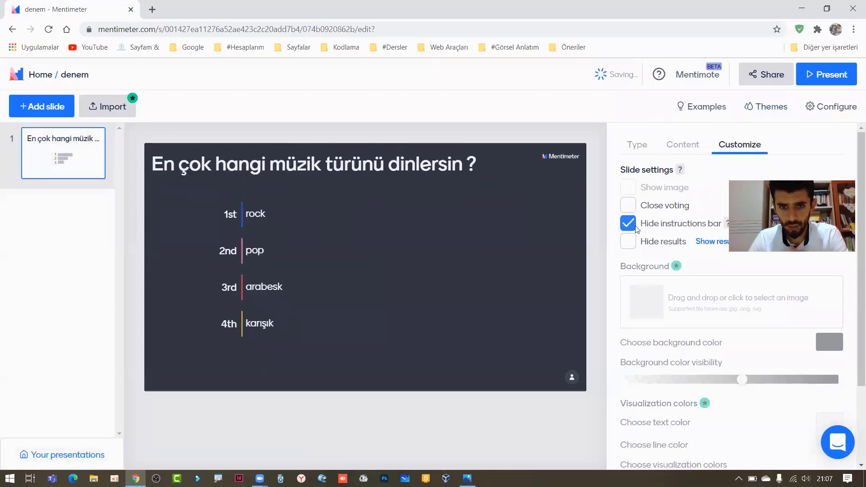
left_click(629, 223)
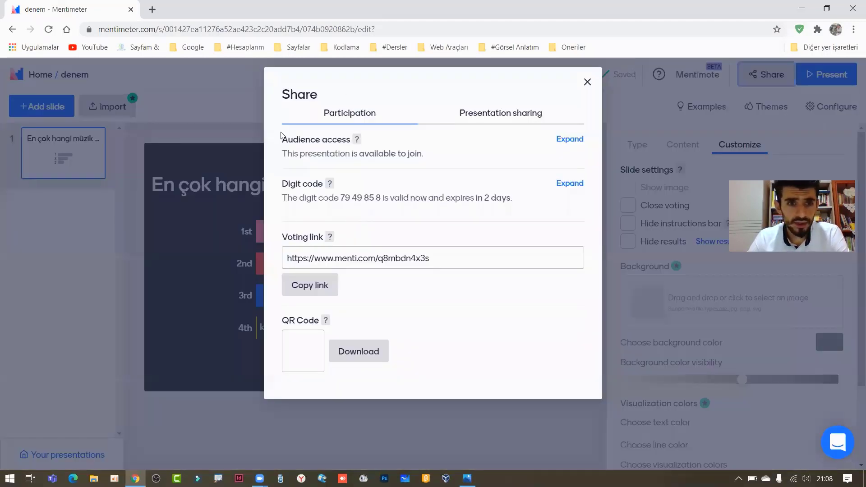
- Copy the voting link from the Participation options and show the desktop
left_click(318, 289)
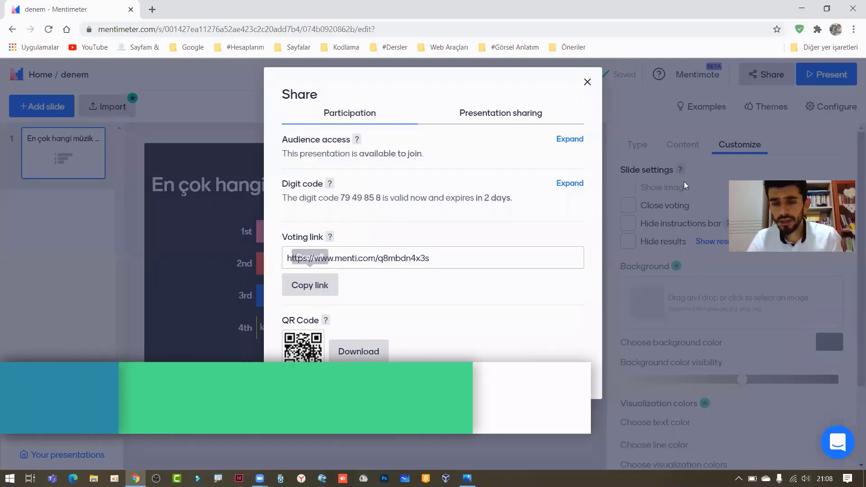
key("super+d")
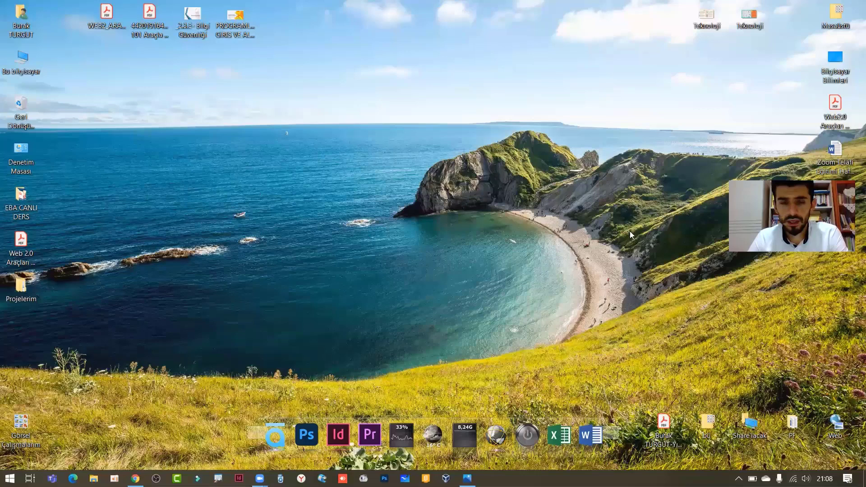
- Leave the full-screen live results and return to the denem slide editor
key("alt+Tab")
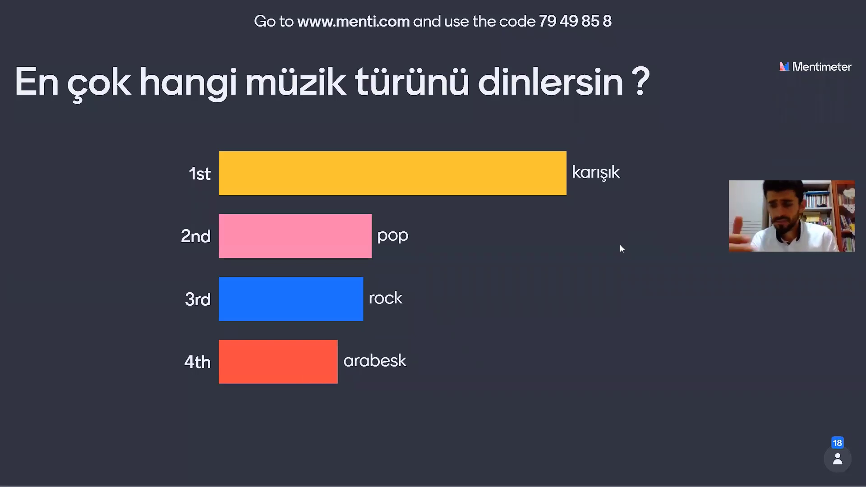
key("Escape")
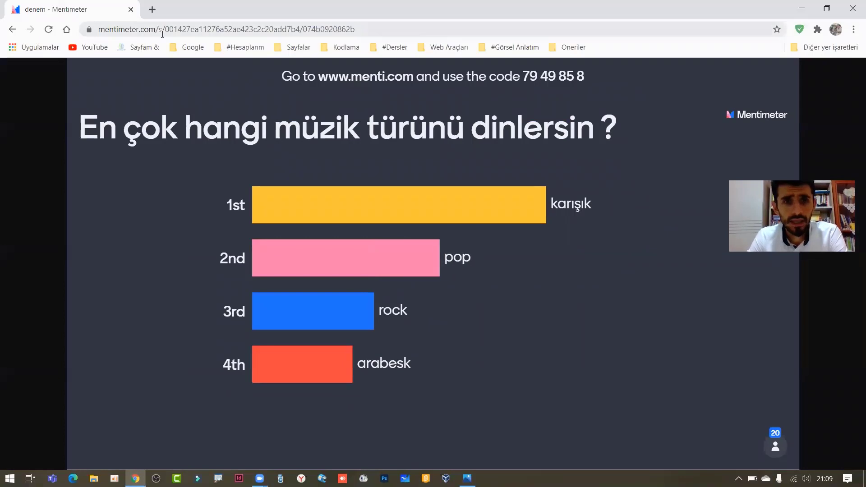
left_click(13, 31)
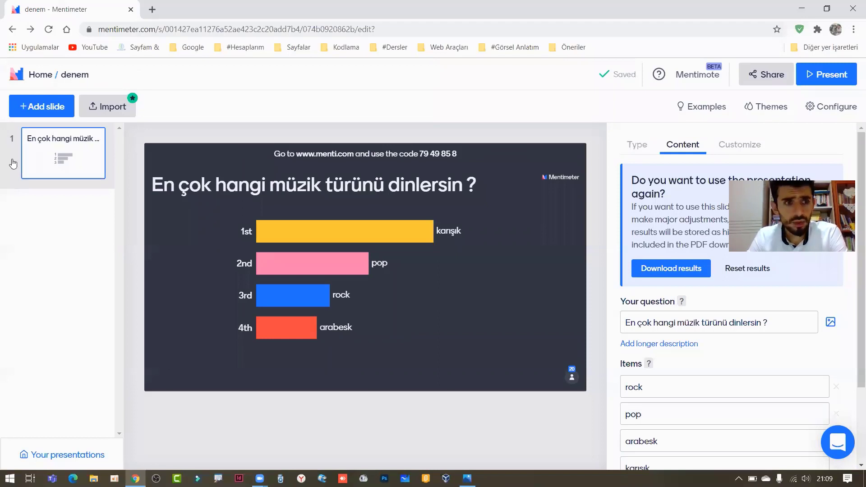
left_click(44, 108)
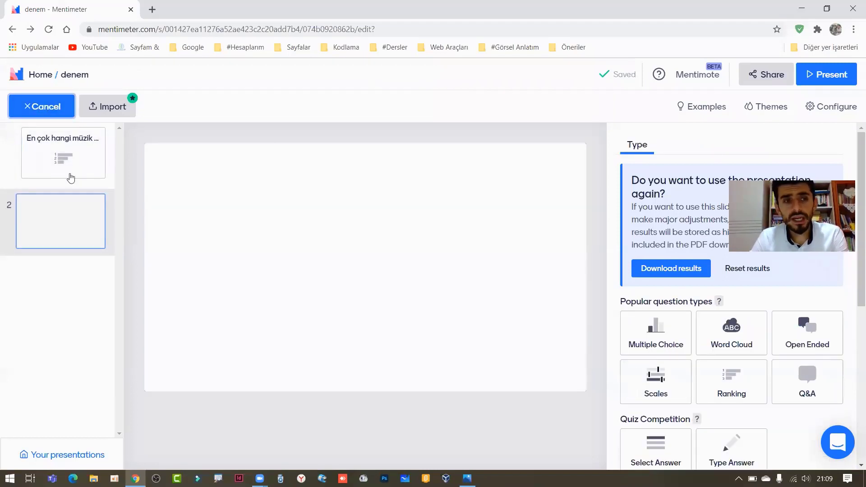
key("Escape")
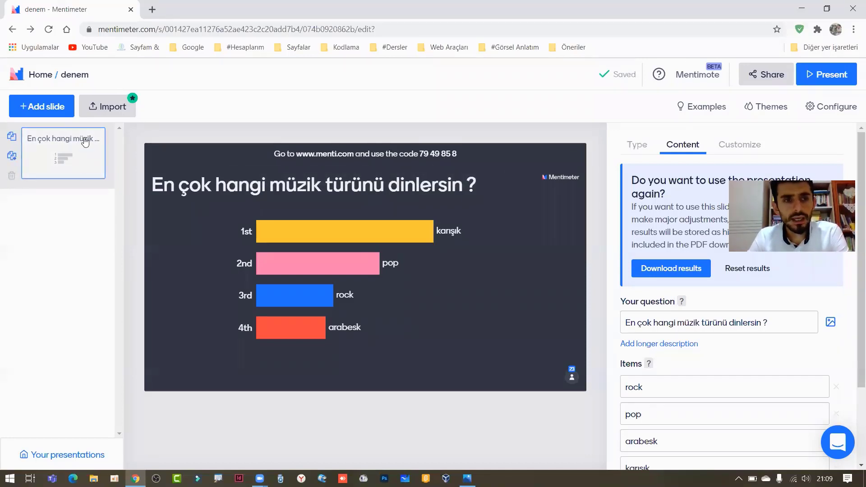
left_click(55, 114)
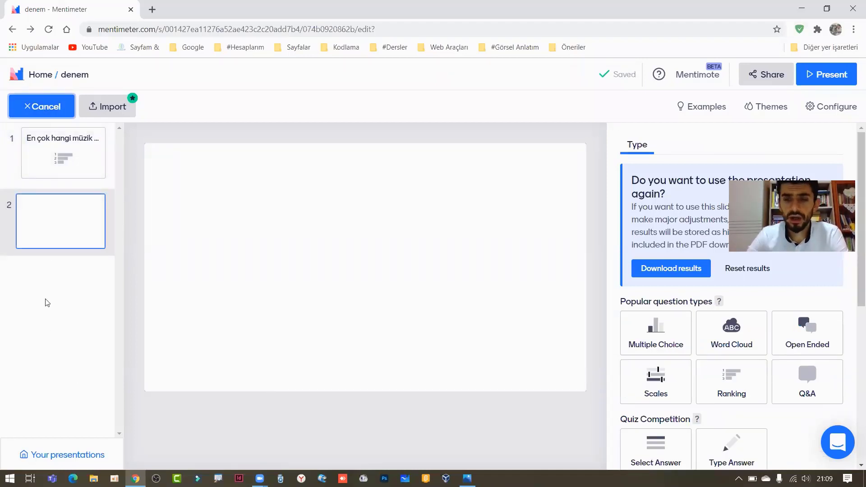
left_click(71, 158)
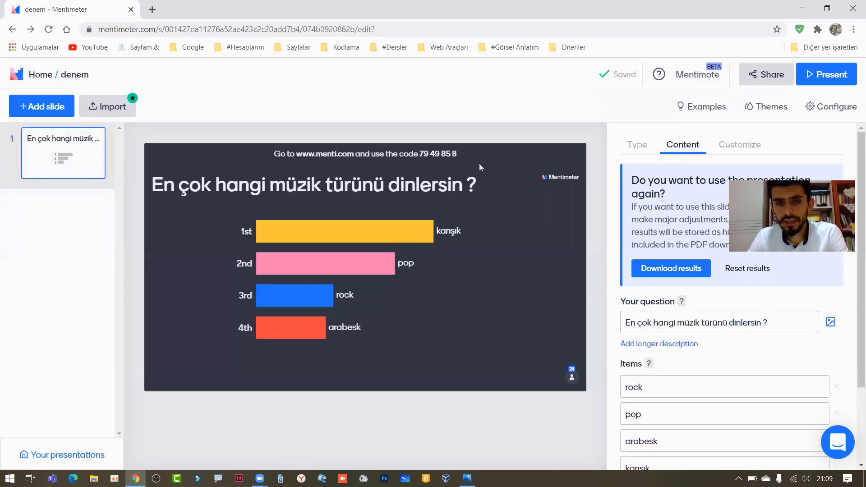
mouse_move(481, 155)
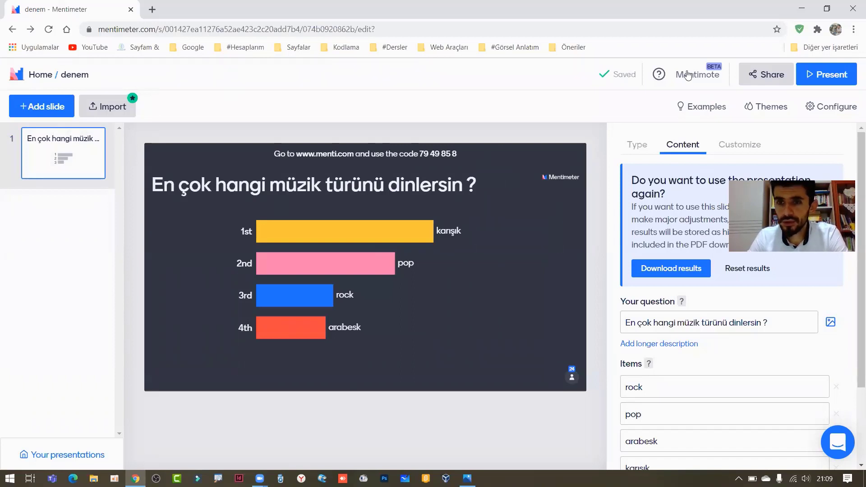
- Translate the Mentimeter page into Turkish and search the web for 'learning apps'
right_click(269, 105)
key("t")
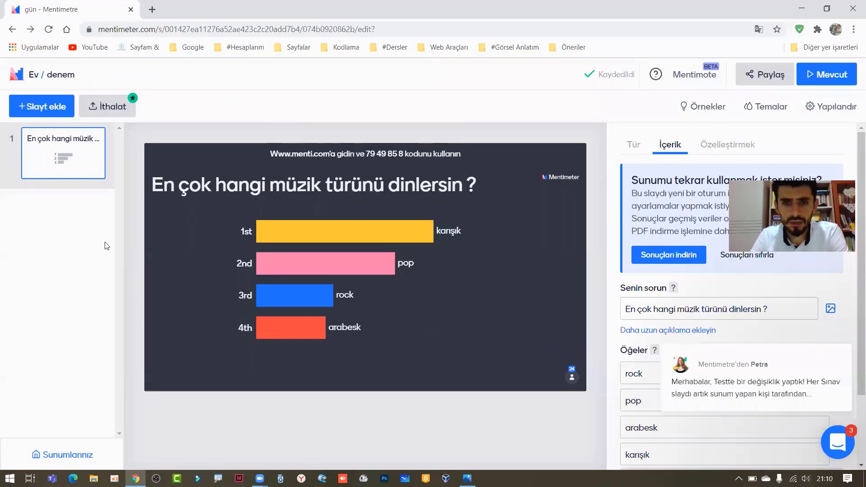
left_click(125, 30)
type("le")
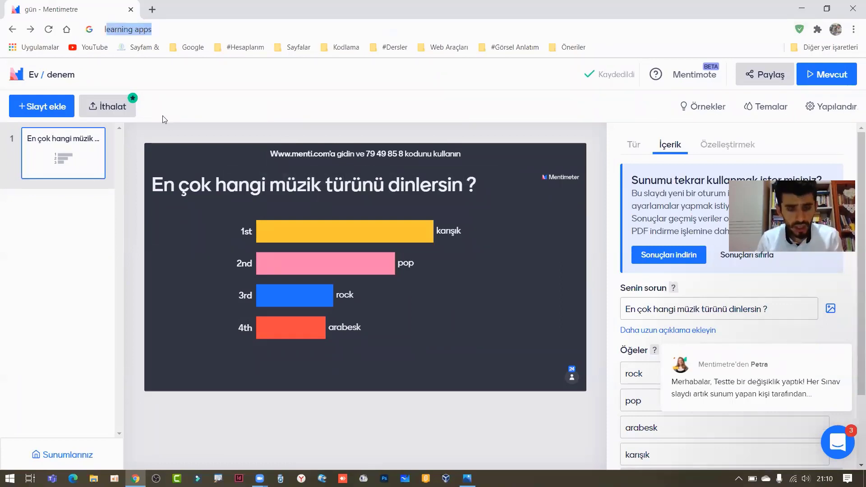
type("anr")
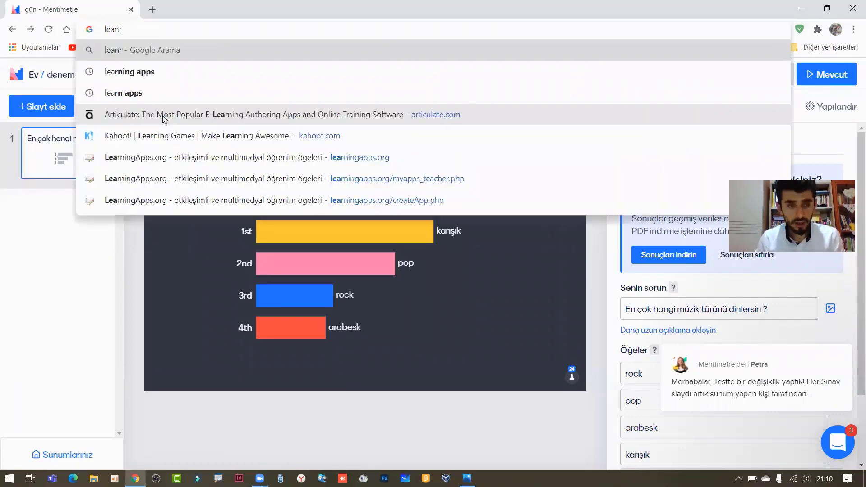
type("ning")
key("Down")
key("Return")
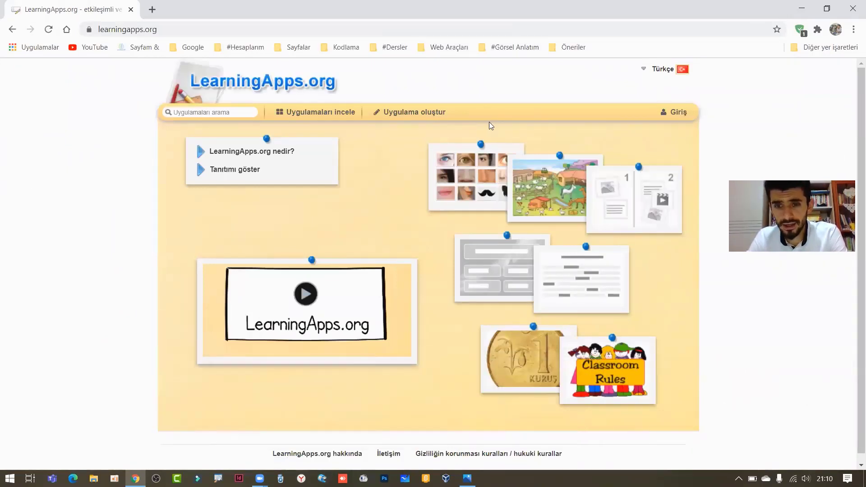
- Sign in to LearningApps.org with the saved account details, ticking Beni hatırla
left_click(672, 112)
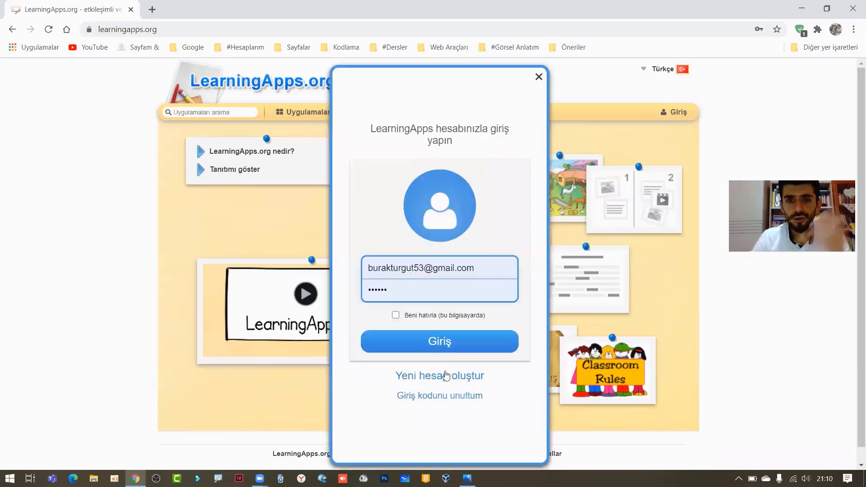
left_click(396, 315)
left_click(439, 341)
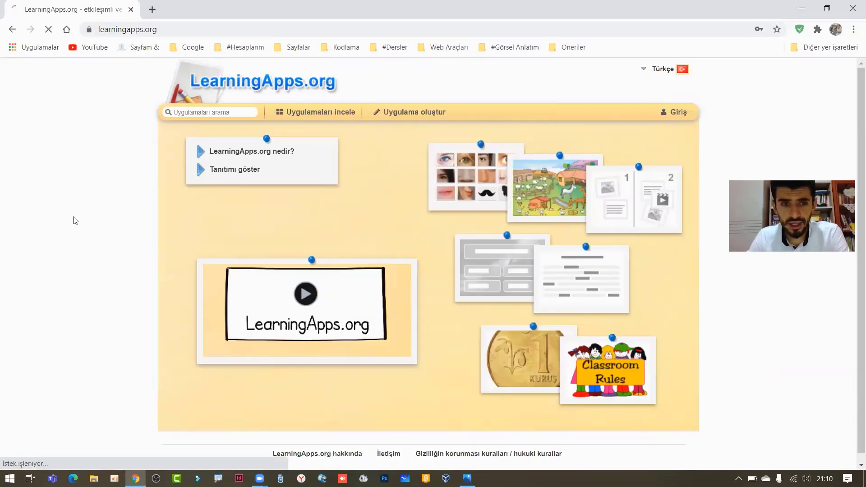
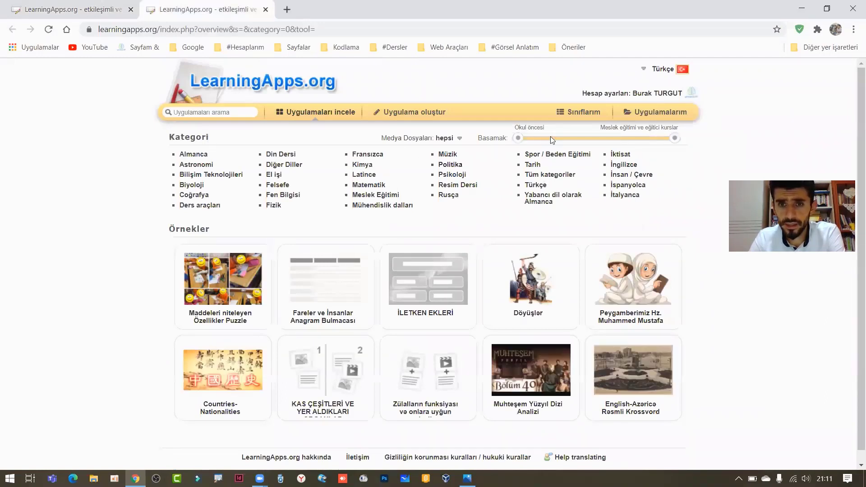
- Widen the example gallery's level filter to cover preschool onward
left_click_drag(582, 139, 672, 153)
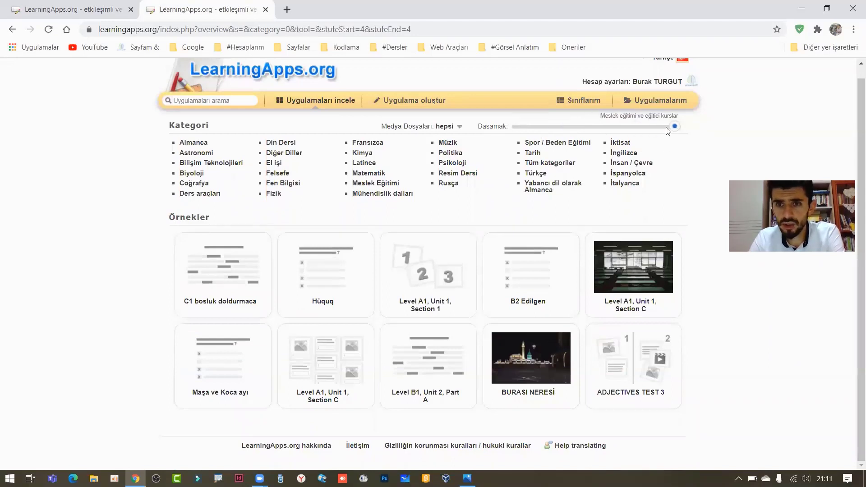
left_click_drag(551, 134, 591, 132)
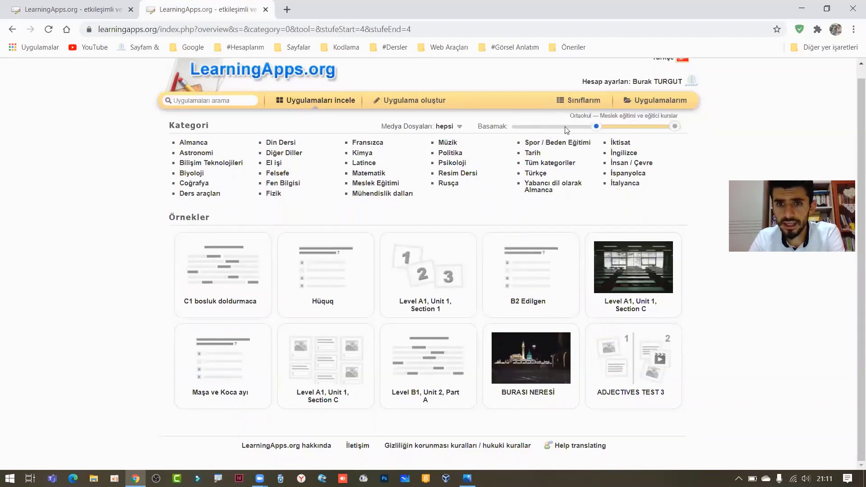
left_click(567, 128)
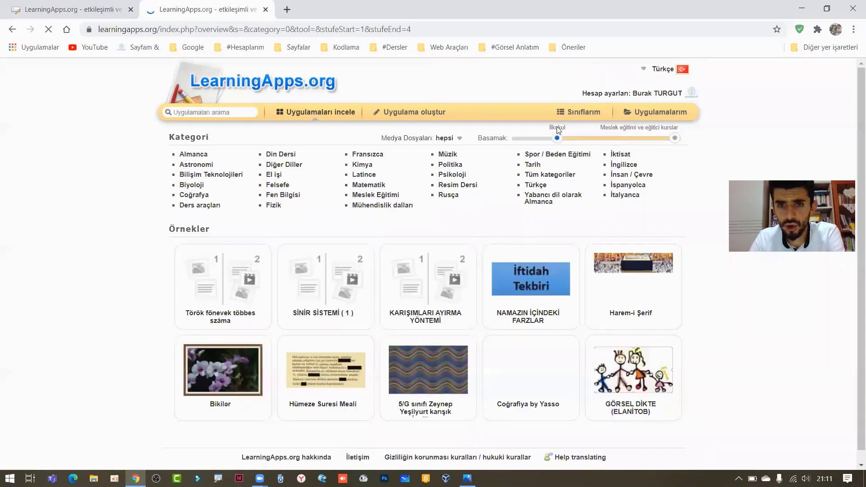
left_click(595, 127)
scroll(532, 243, "down", 1)
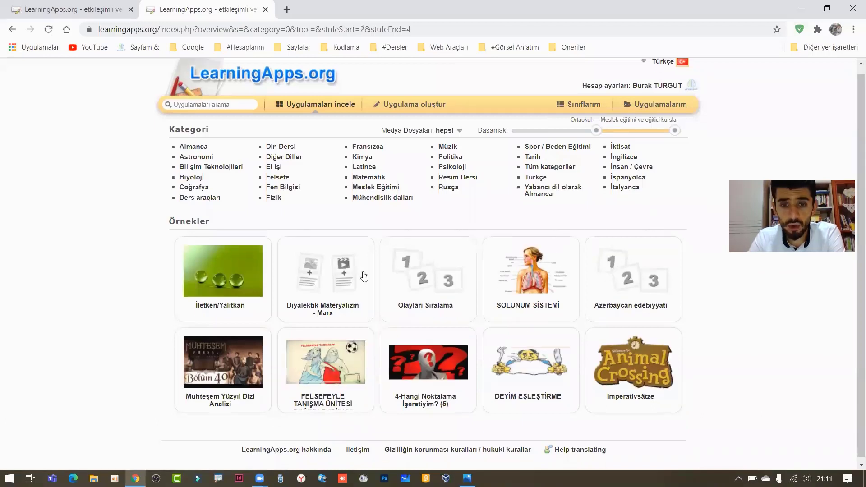
scroll(523, 318, "down", 1)
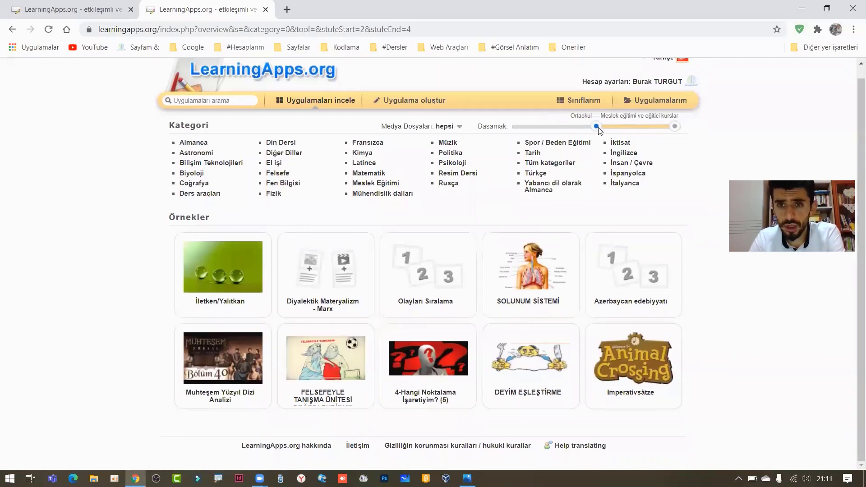
left_click_drag(596, 127, 518, 131)
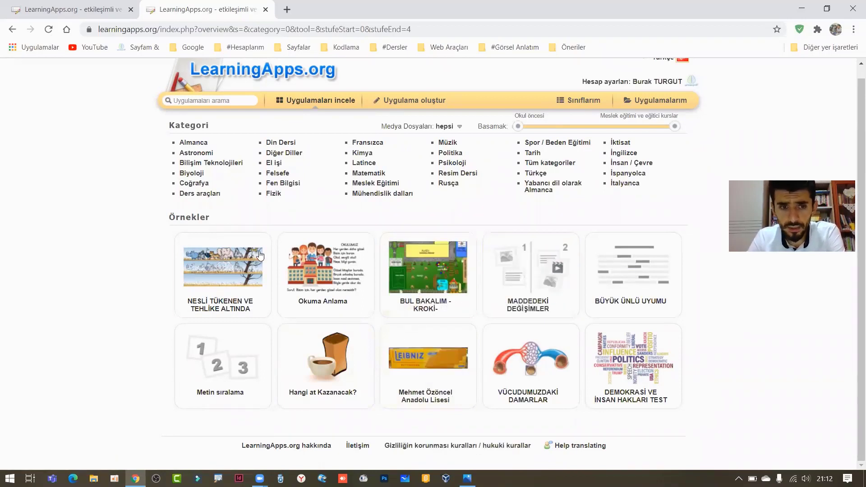
- Open the endangered animals example app, inspect its internet link, and return to the gallery
left_click(241, 263)
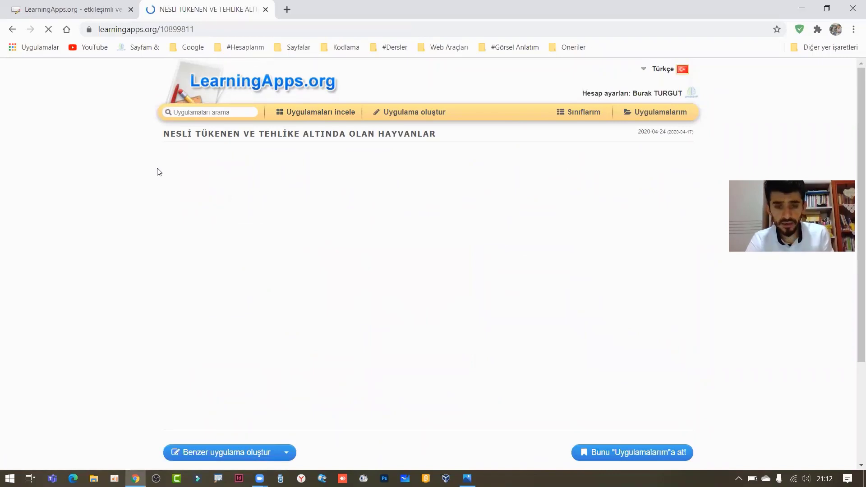
key("ctrl+p")
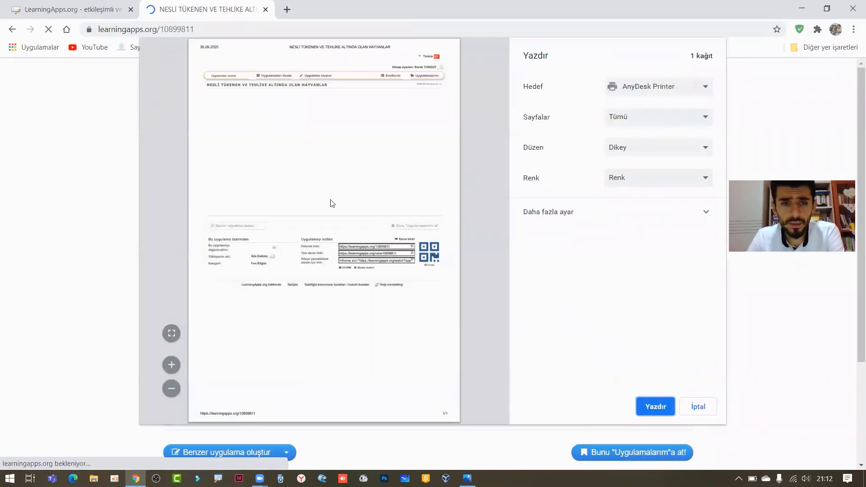
left_click(703, 406)
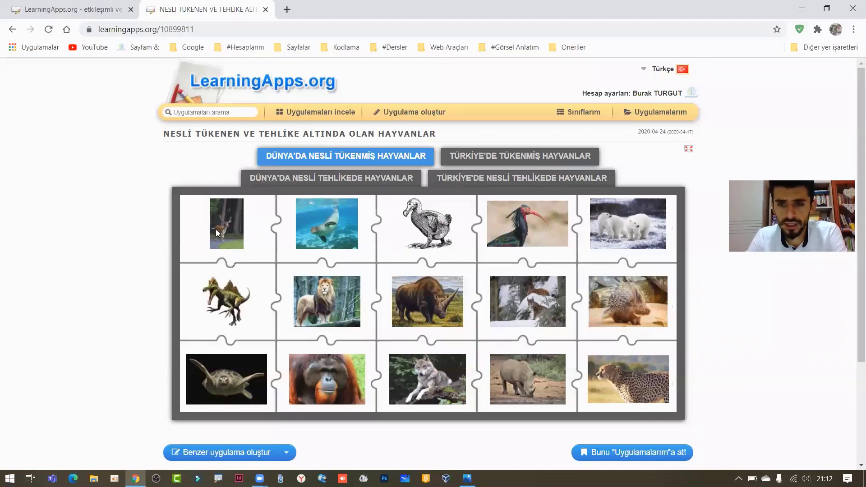
scroll(39, 188, "down", 2)
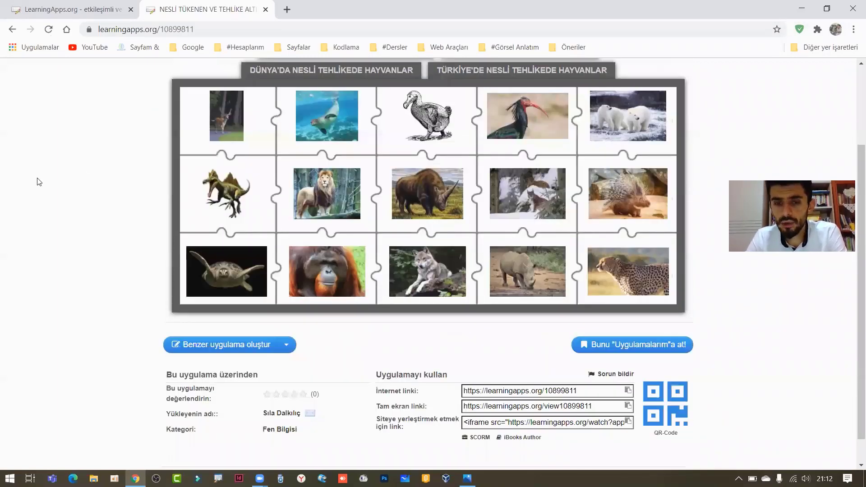
scroll(551, 355, "down", 1)
left_click(410, 365)
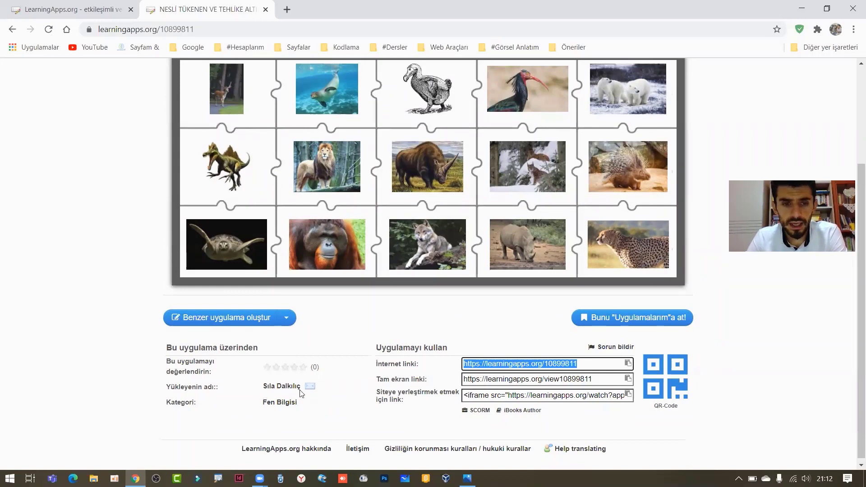
left_click(12, 29)
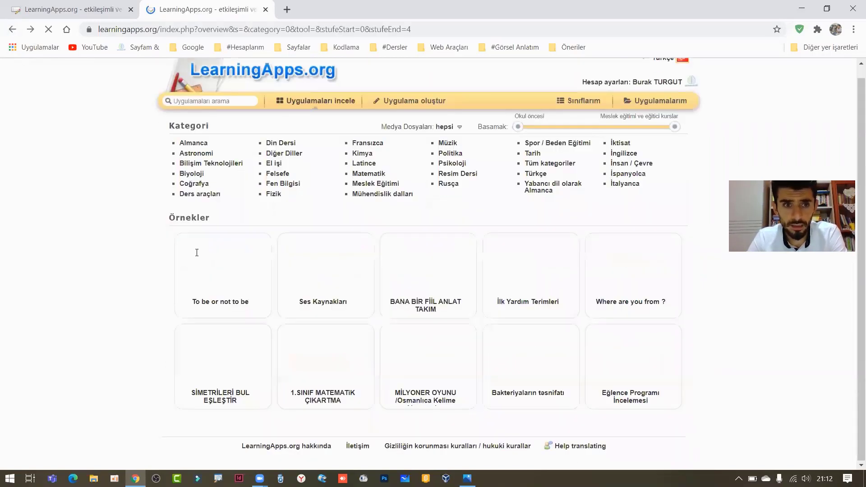
- Close the extra tab and enter 'istanbul' as a search word in the new app
left_click(266, 10)
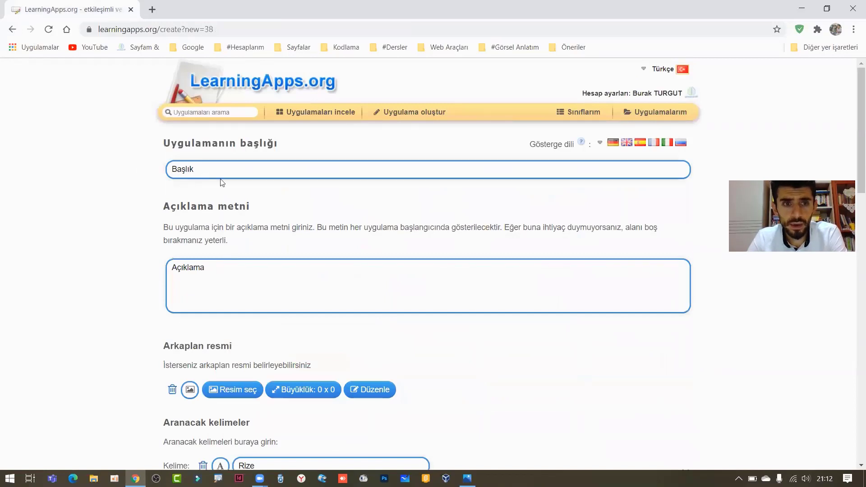
left_click_drag(221, 272, 185, 266)
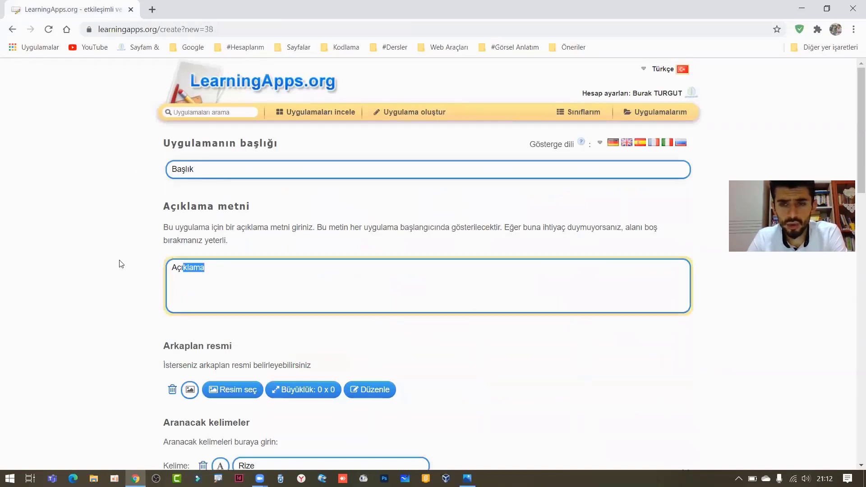
left_click_drag(120, 264, 49, 243)
scroll(131, 241, "down", 3)
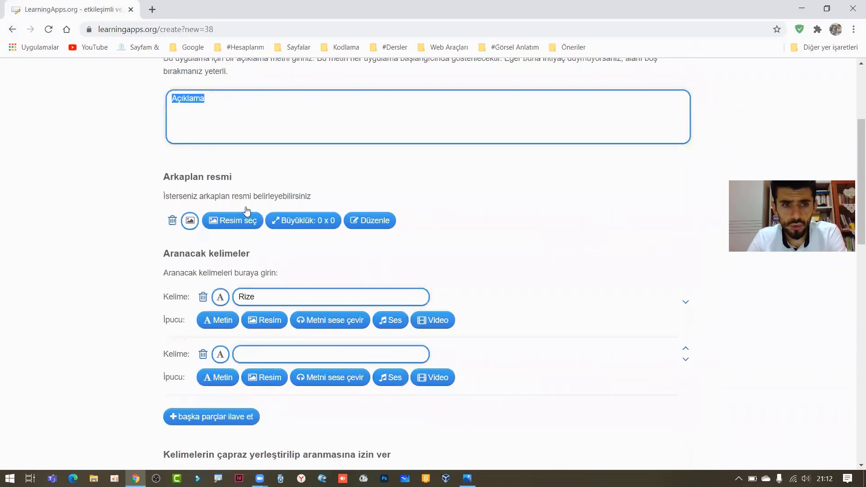
scroll(248, 214, "down", 4)
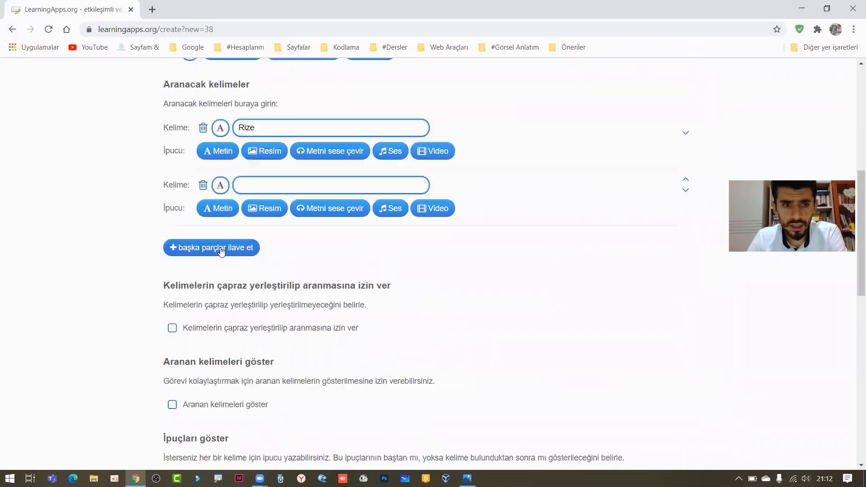
left_click(265, 186)
type("istanbul")
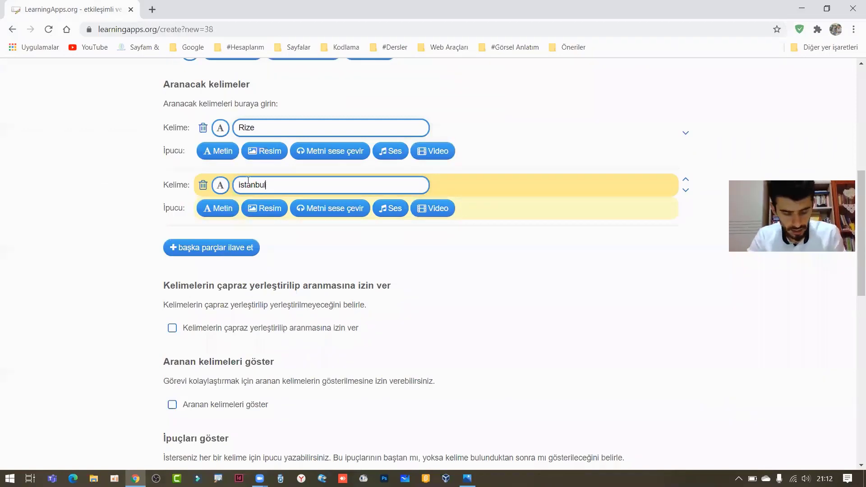
- Tick İpuçları göster and Aranan kelimeleri göster
scroll(275, 247, "down", 4)
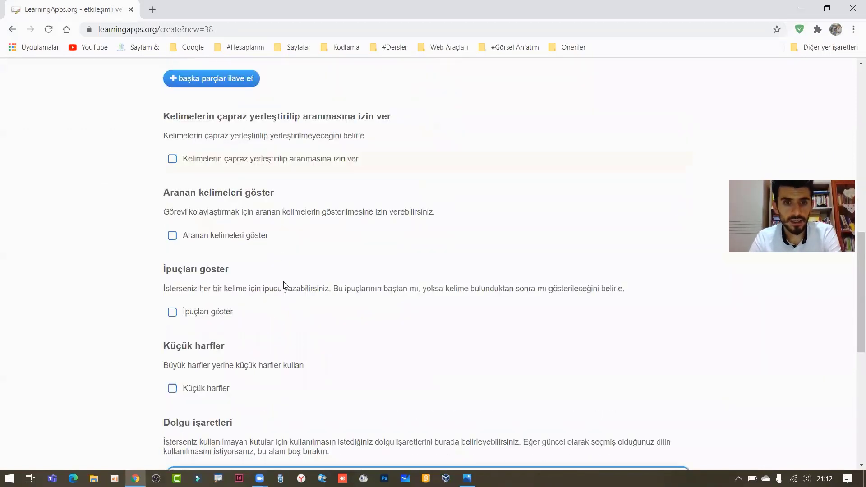
scroll(288, 254, "down", 4)
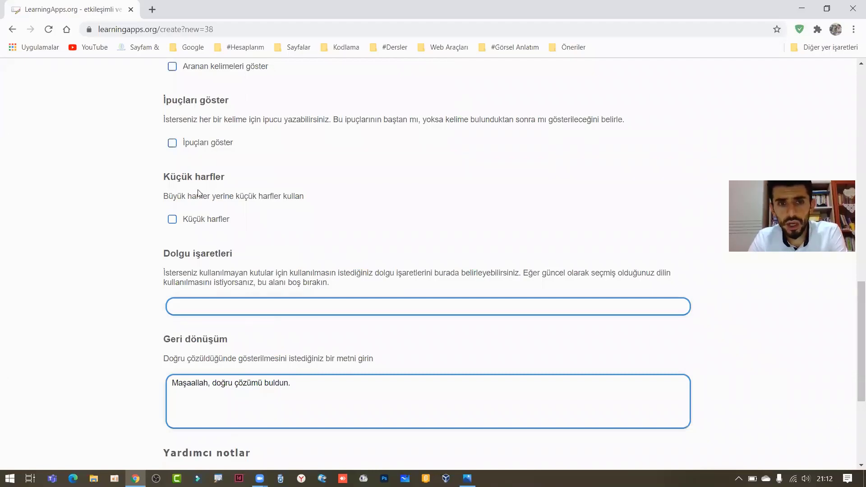
scroll(201, 183, "down", 4)
scroll(201, 183, "up", 5)
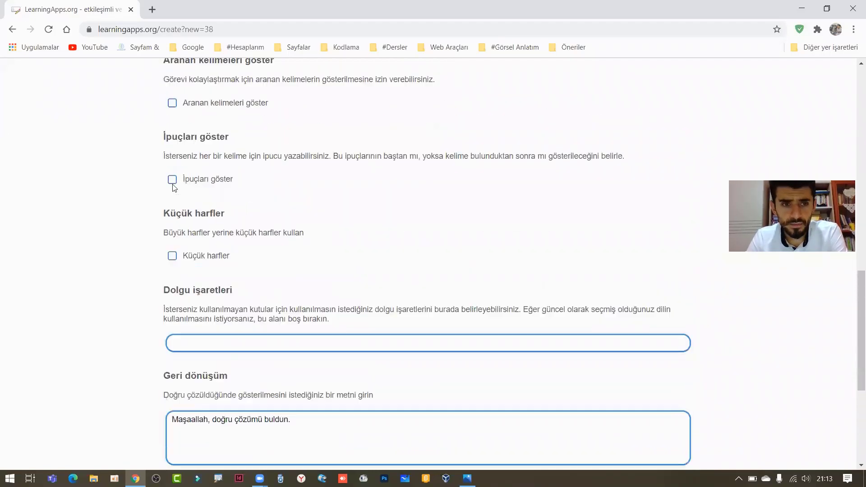
scroll(174, 186, "up", 7)
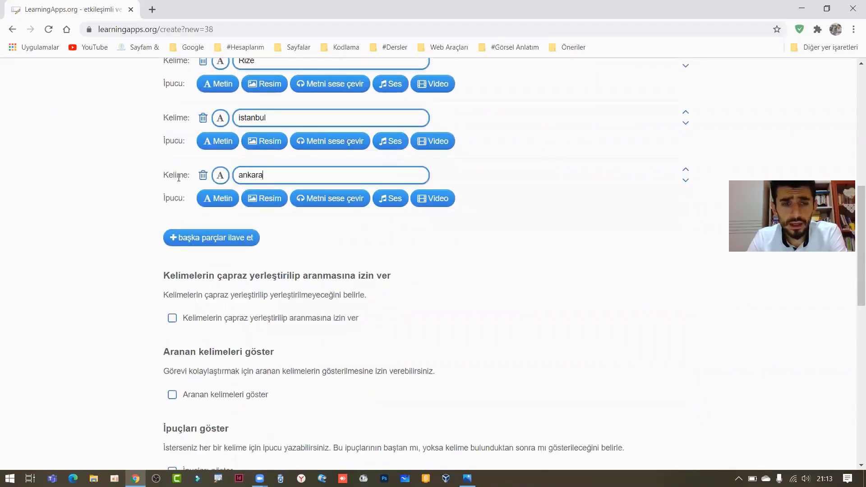
scroll(226, 179, "down", 4)
scroll(228, 180, "up", 12)
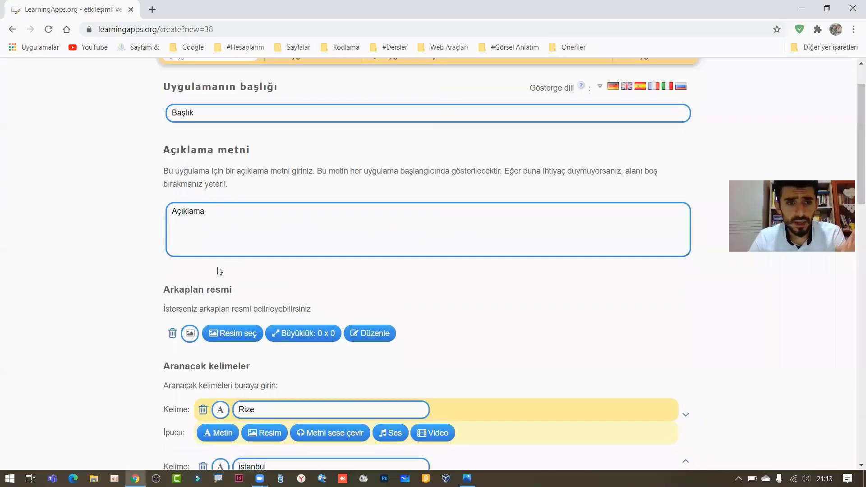
scroll(209, 239, "down", 5)
scroll(171, 217, "down", 10)
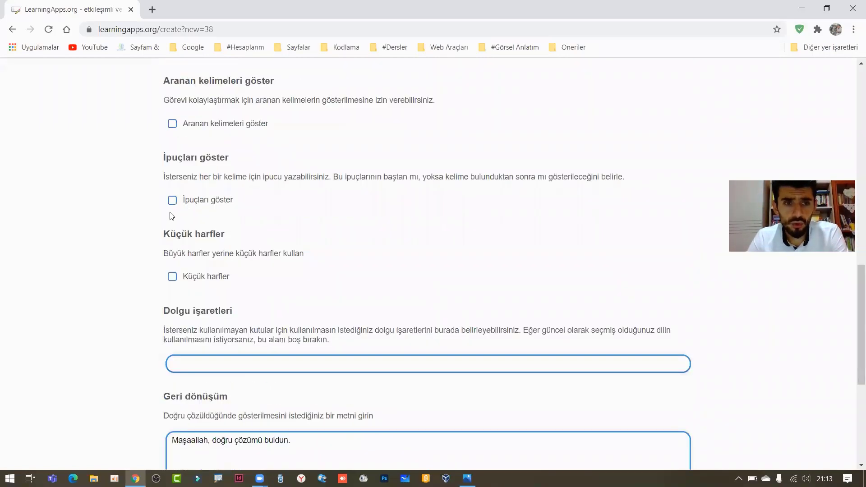
left_click(173, 202)
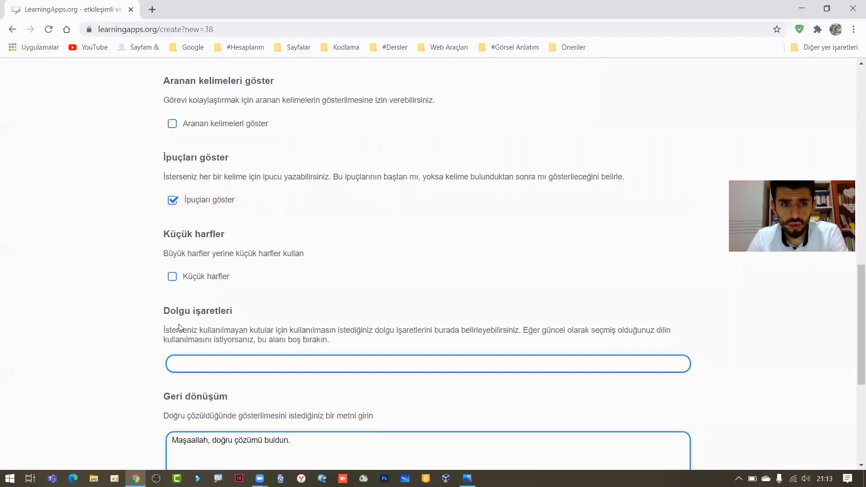
scroll(176, 189, "up", 1)
left_click(174, 180)
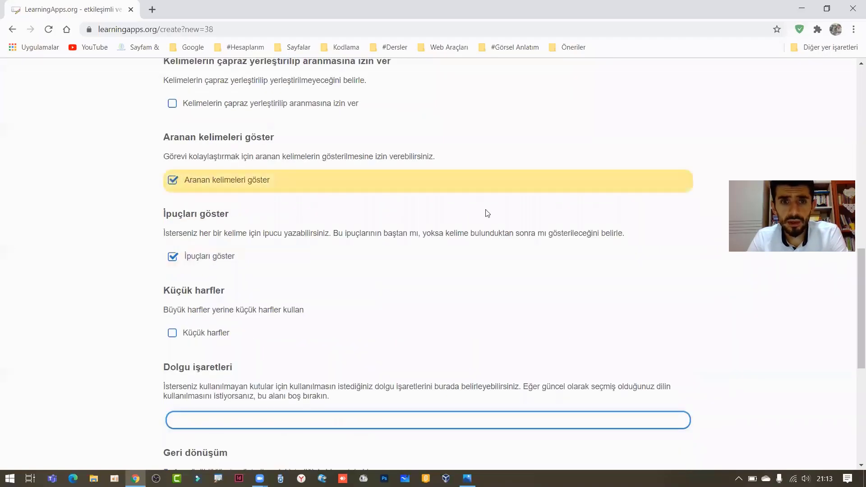
- Finish the app with Tamamla ve ön izlemeyi göster to load its preview
scroll(170, 180, "down", 5)
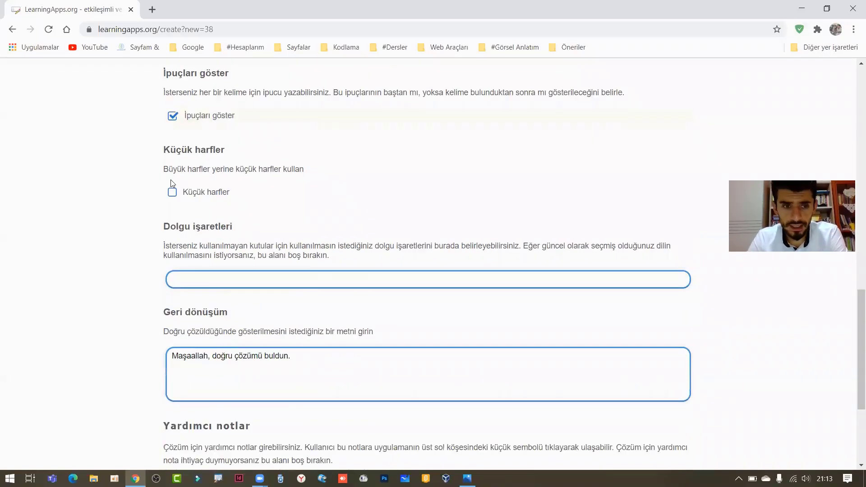
scroll(114, 192, "down", 2)
triple_click(218, 191)
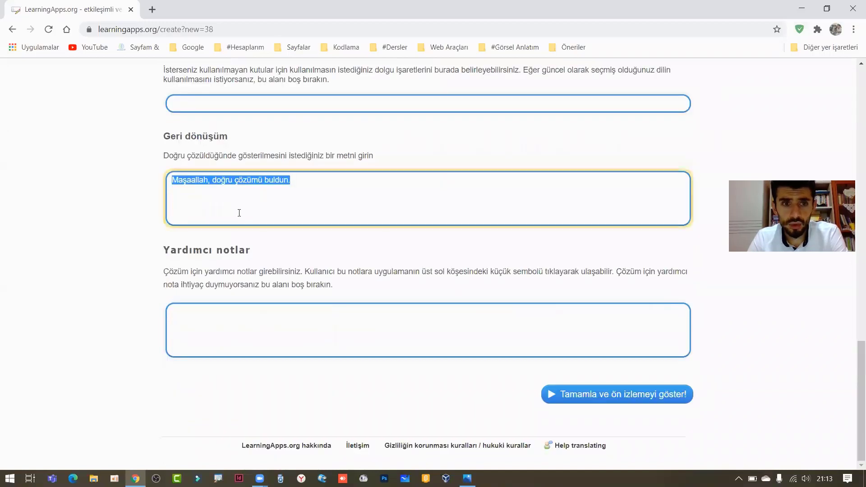
left_click(680, 401)
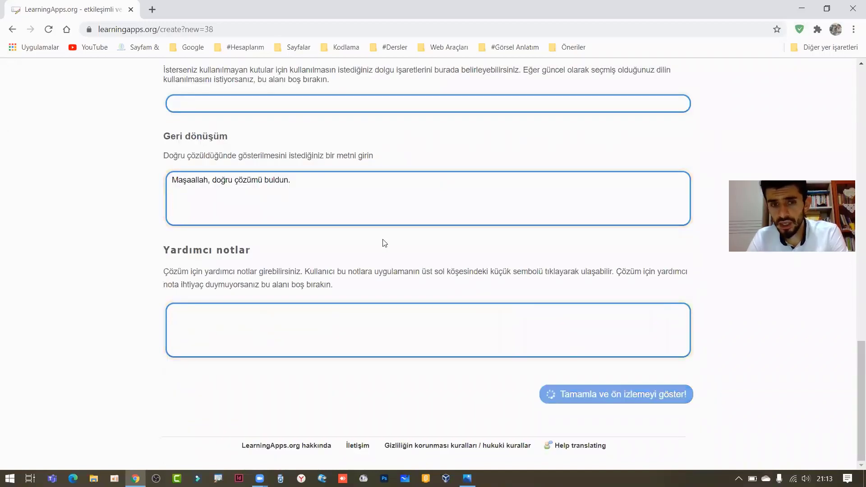
scroll(149, 178, "up", 2)
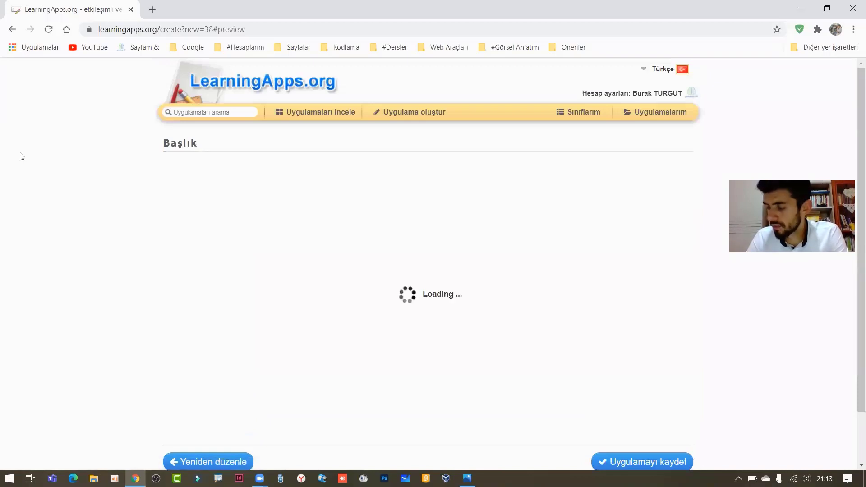
- Dismiss the Yönerge popup and save the word-search app with Uygulamayı kaydet
left_click(430, 266)
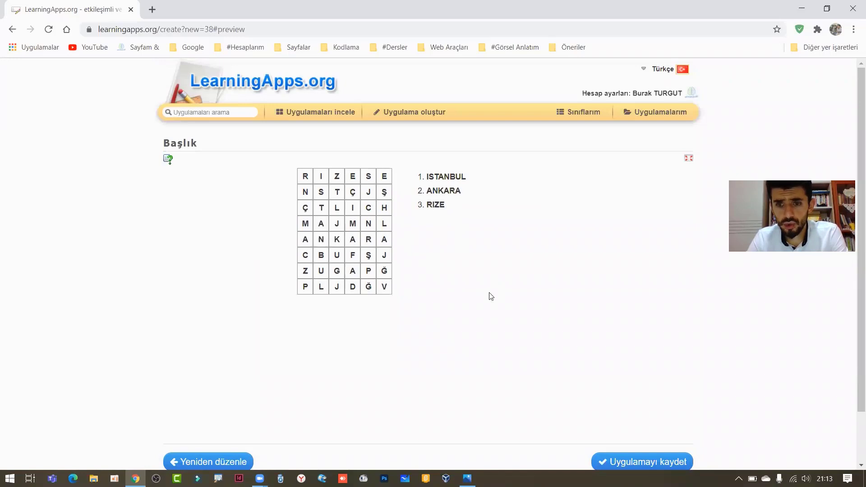
scroll(518, 324, "down", 2)
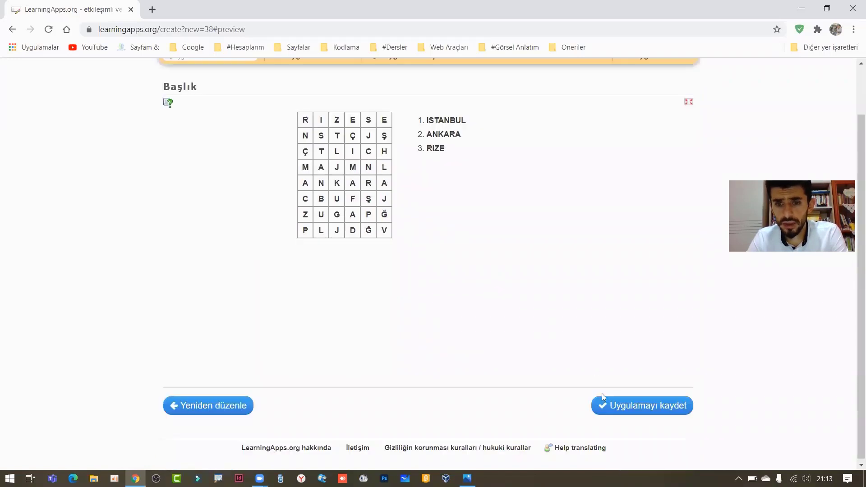
left_click(652, 406)
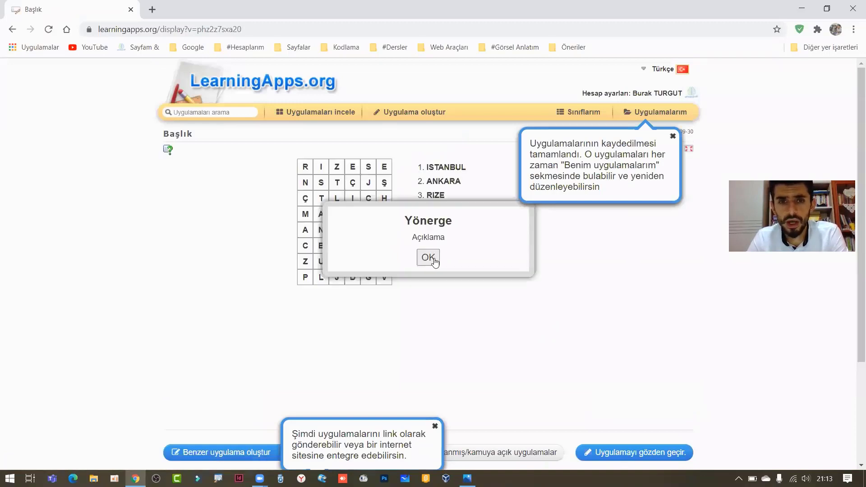
- Select the app's Internet linki URL and bring up its copy menu
scroll(460, 341, "down", 3)
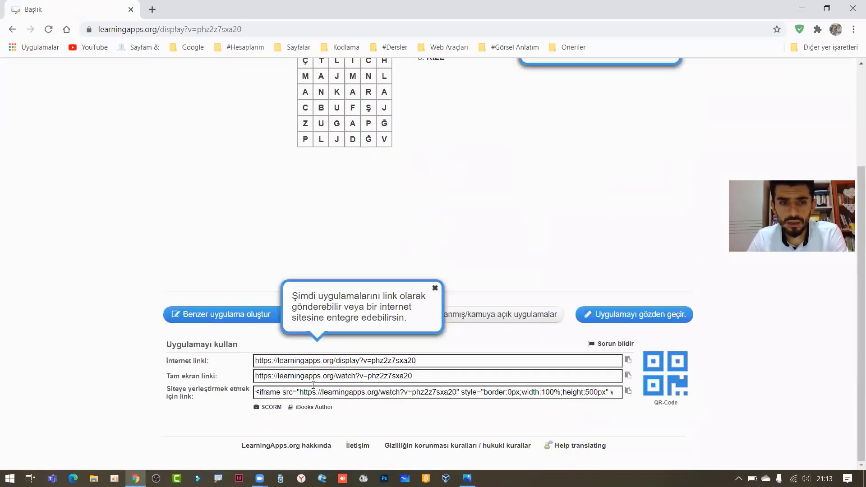
left_click_drag(425, 360, 242, 363)
right_click(392, 363)
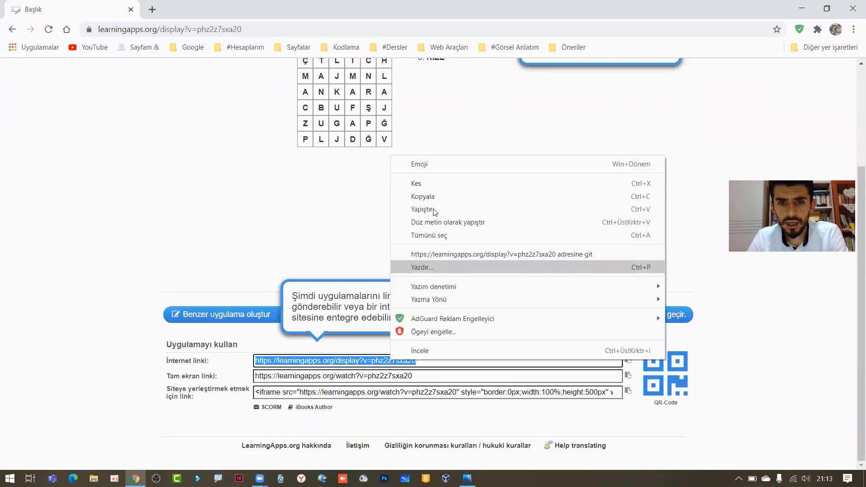
scroll(534, 128, "up", 3)
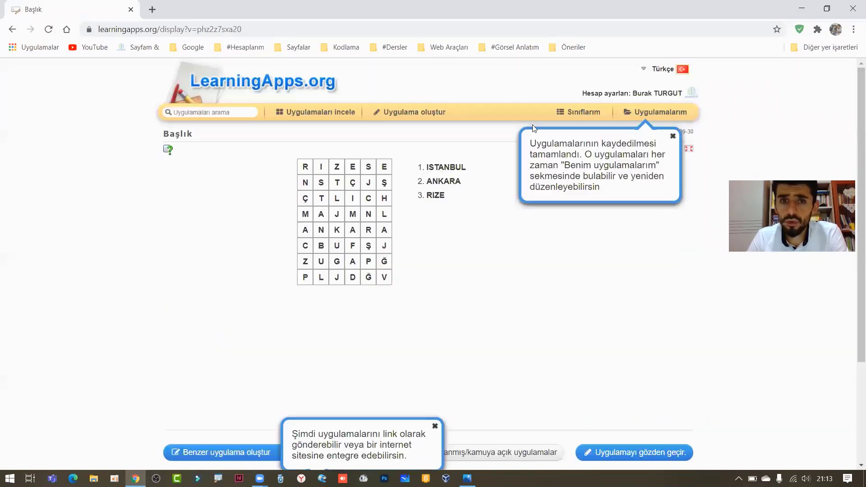
- Open Uygulamalarım and start moving Başlık into a folder, then cancel the folder choice
left_click(662, 115)
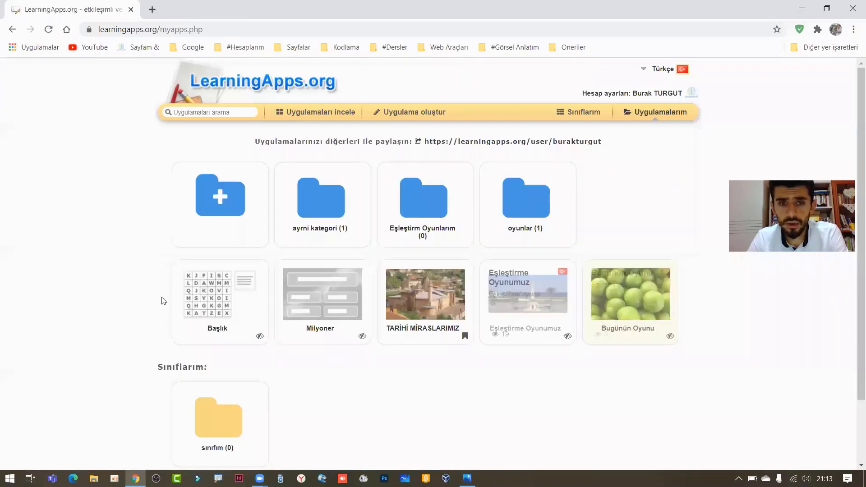
scroll(0, 249, "down", 2)
mouse_move(228, 246)
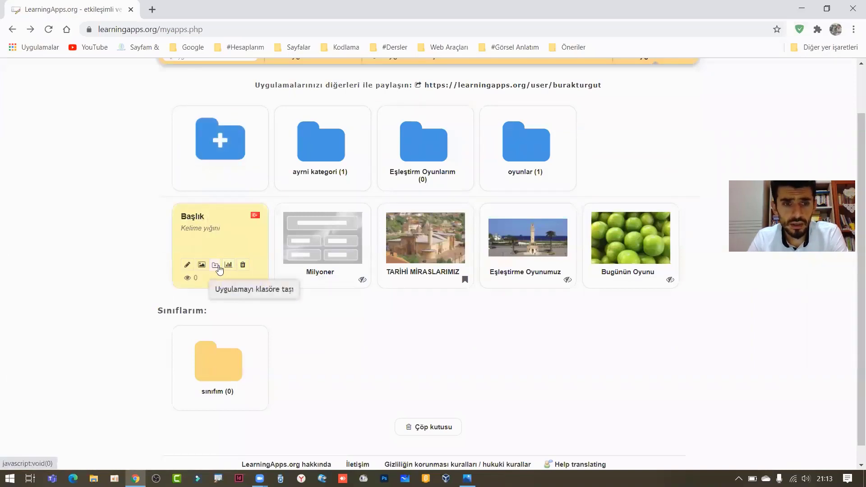
left_click(216, 265)
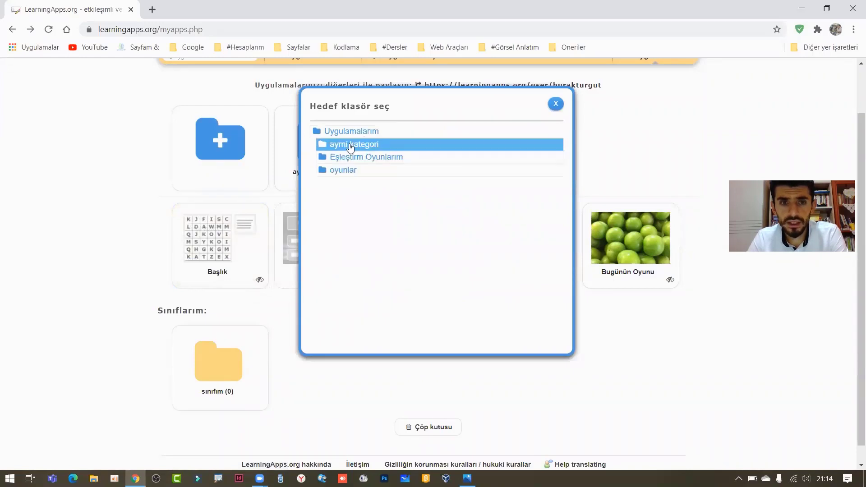
left_click(552, 112)
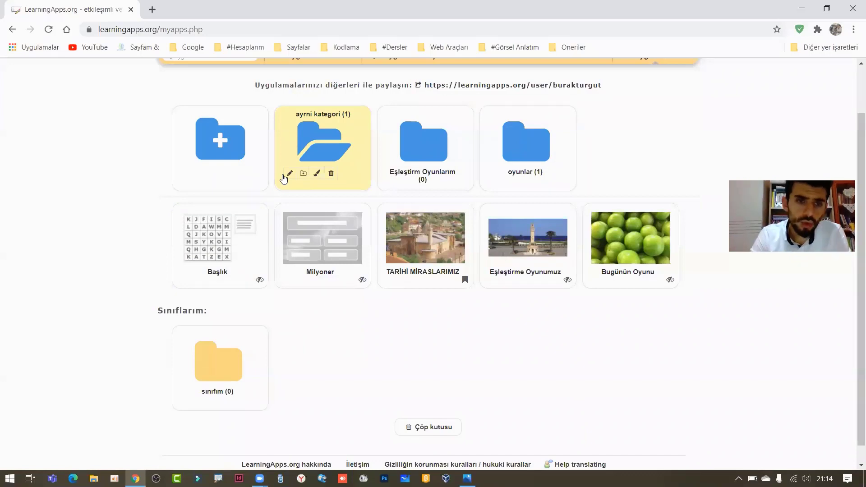
- Add the Başlık app to the sınıfım class folder via Uygulama ekle
left_click(225, 336)
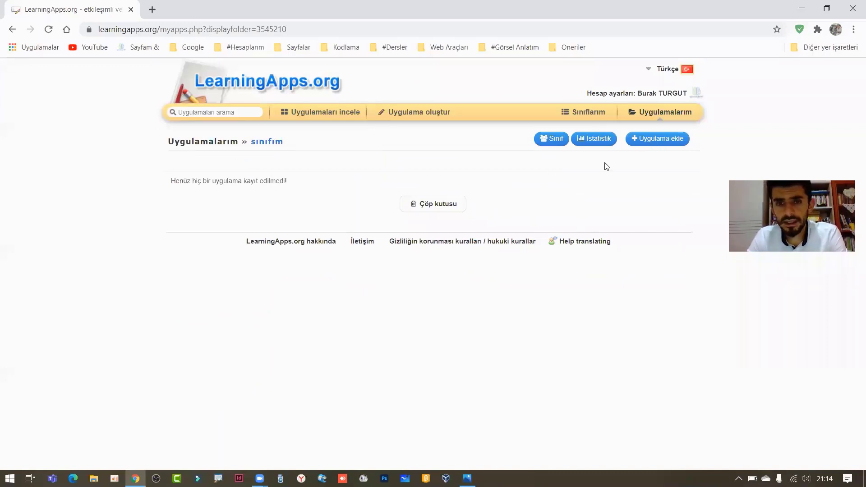
left_click(664, 146)
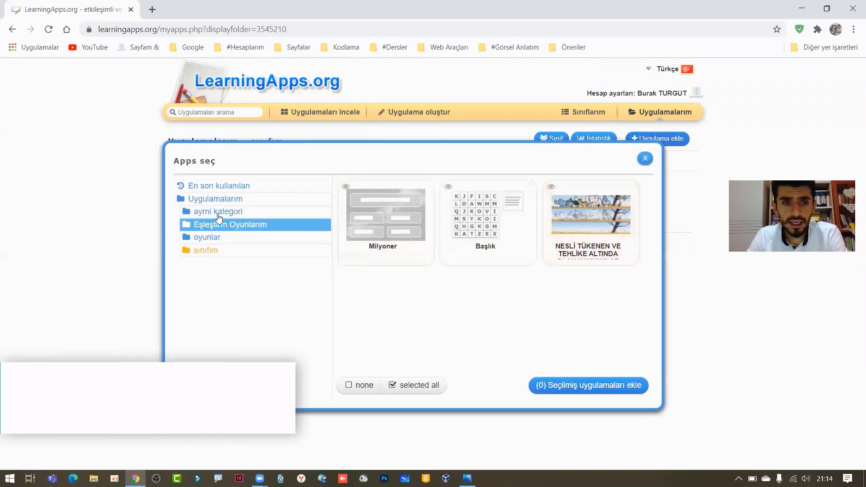
left_click(228, 215)
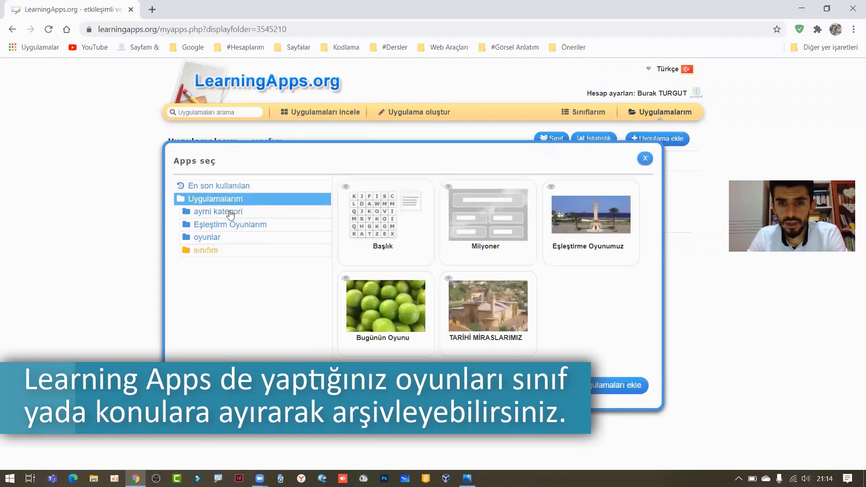
left_click(376, 222)
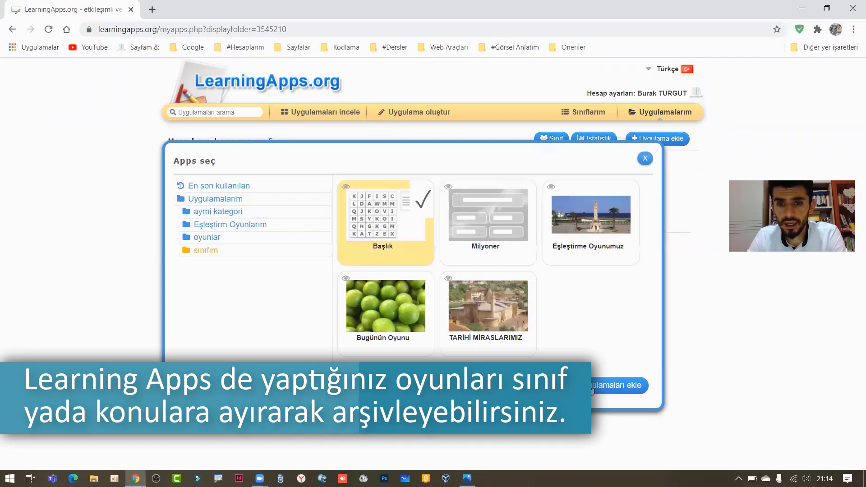
left_click(618, 385)
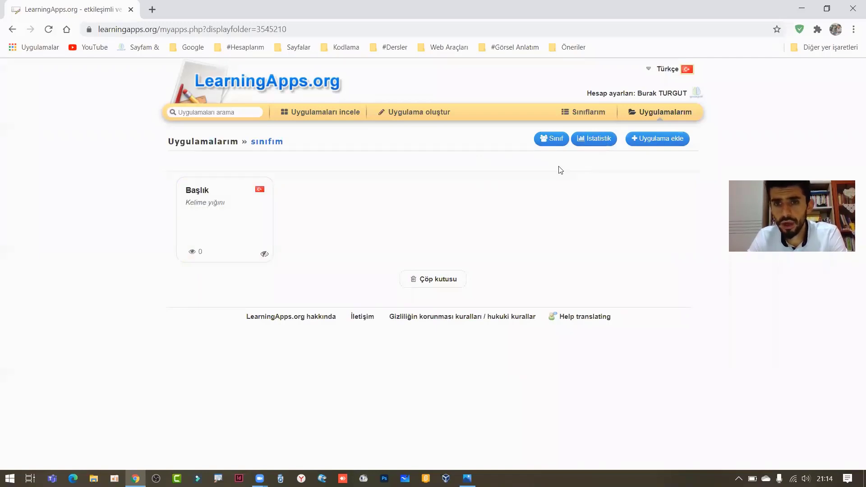
- Go to Sınıflarım and open Öğrenci hesapları for the sınıfım class
left_click(660, 95)
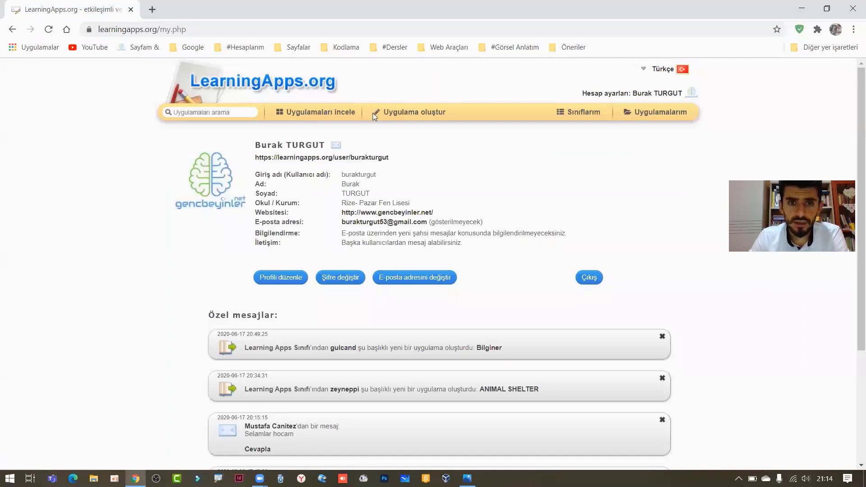
left_click(582, 112)
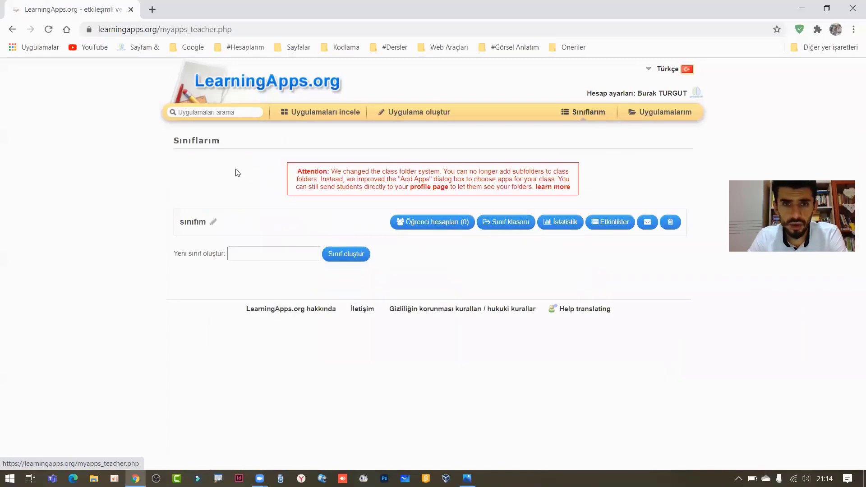
left_click(418, 227)
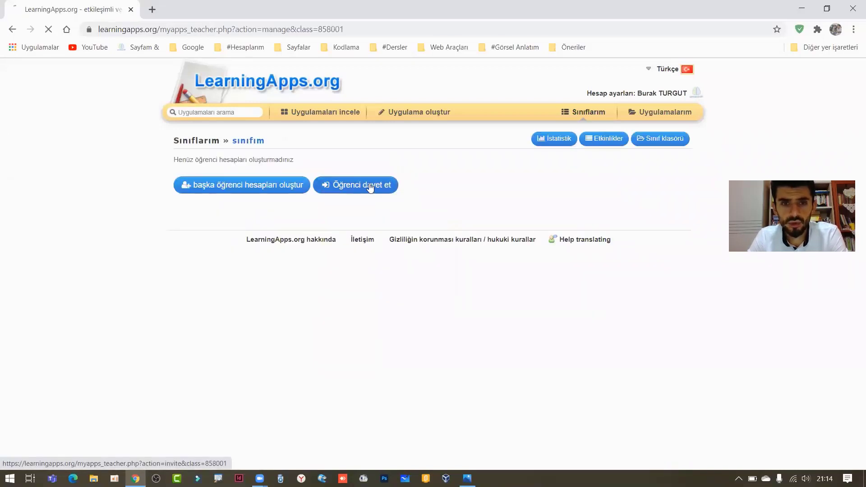
- View the Öğrenci davet et page, select the join link, then return to the class page
left_click(370, 186)
left_click(345, 216)
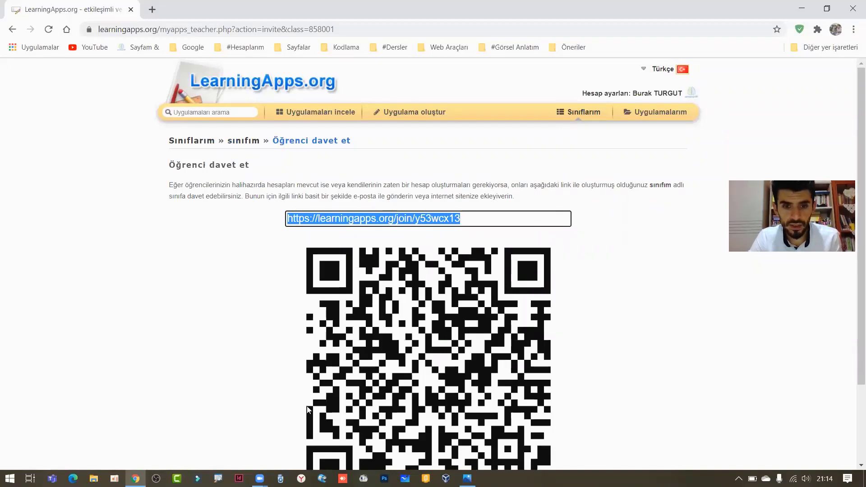
scroll(259, 209, "down", 3)
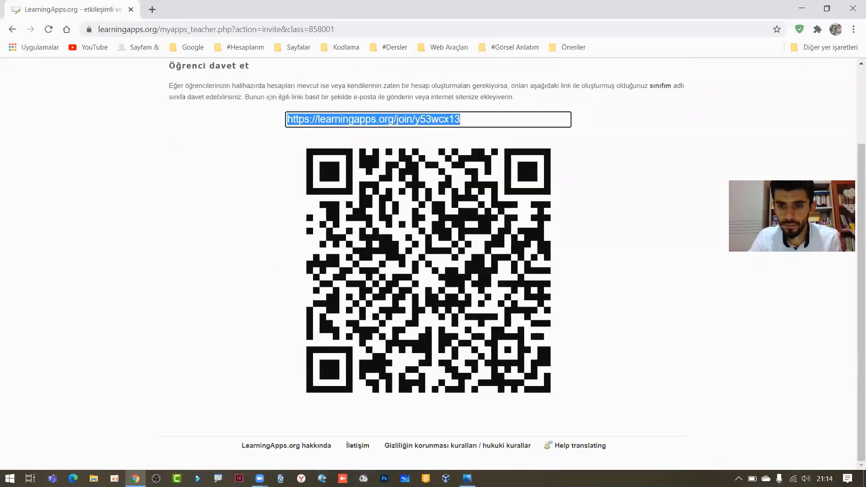
left_click(806, 7)
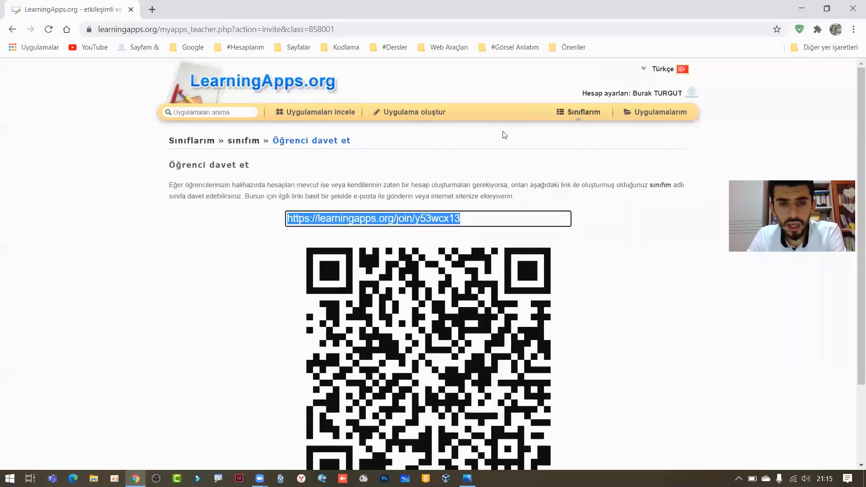
left_click(13, 32)
scroll(417, 230, "down", 3)
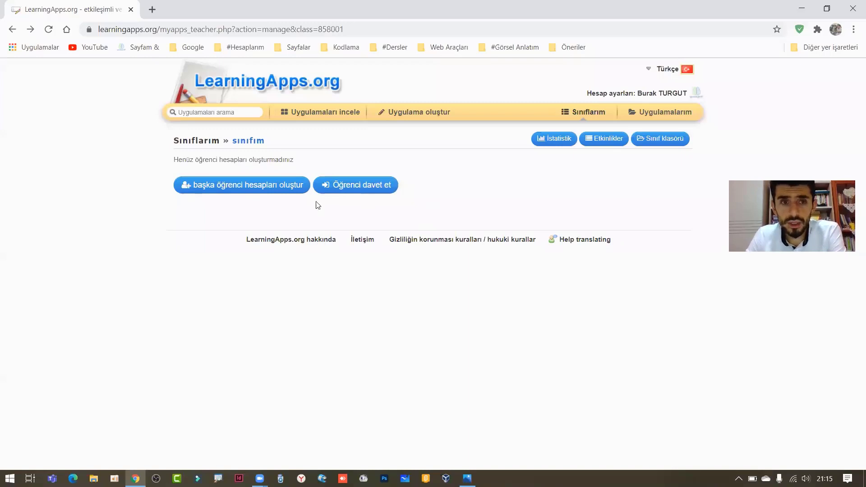
- Start new student accounts and fill the first row with a student's first and last name
left_click(278, 189)
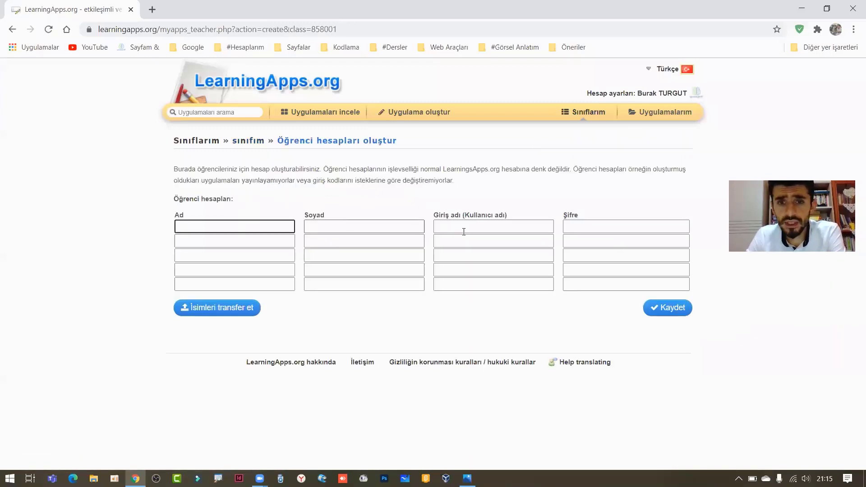
left_click(505, 228)
left_click(591, 228)
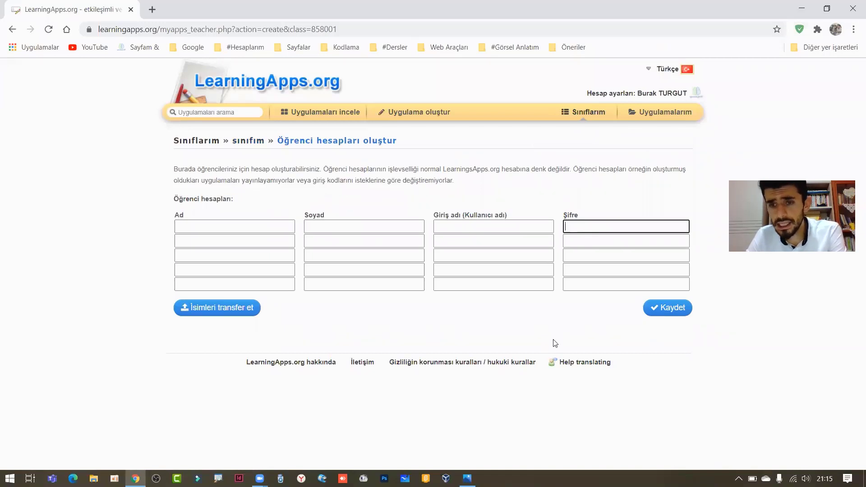
left_click(225, 225)
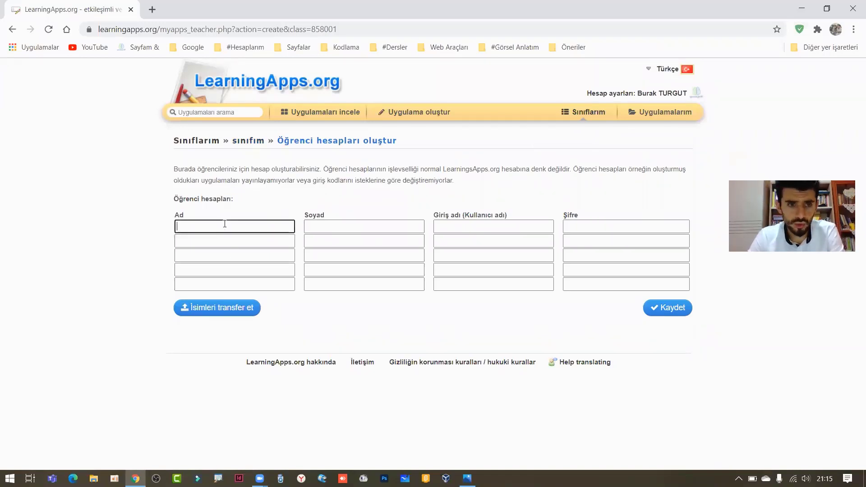
type("ali")
key("Tab")
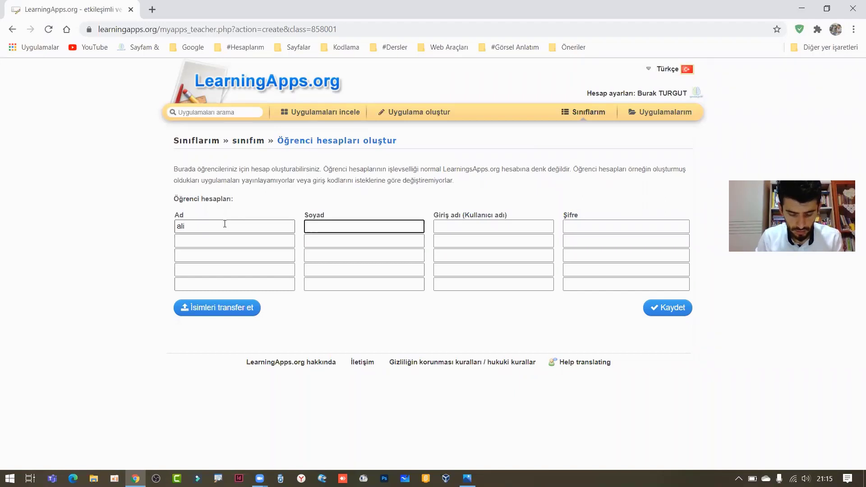
type("demir")
key("Tab")
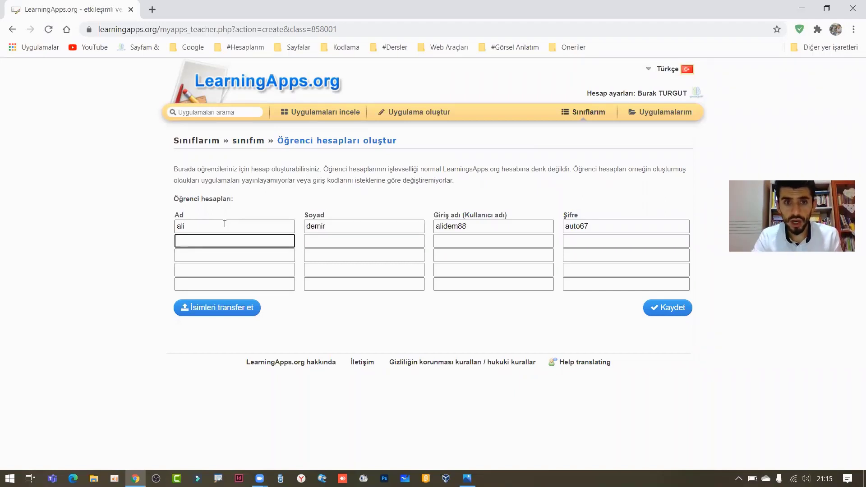
- Check the first row's auto-generated username and password fields
left_click(635, 226)
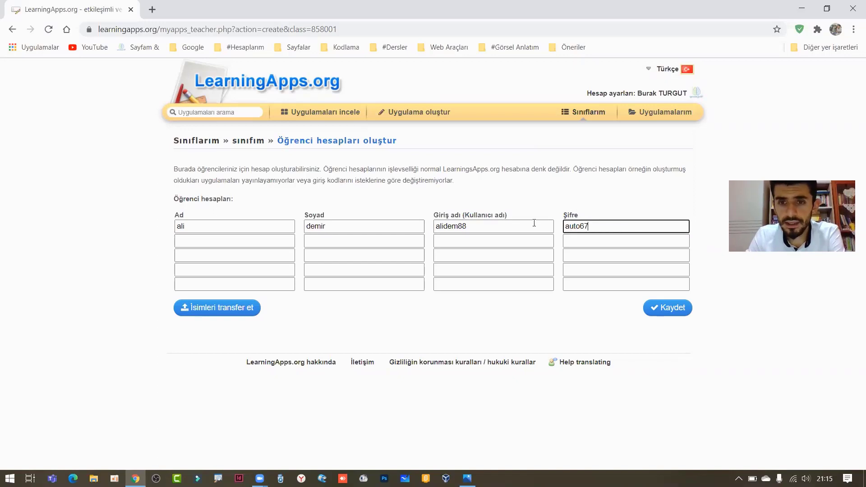
key("ctrl+a")
key("shift+Tab")
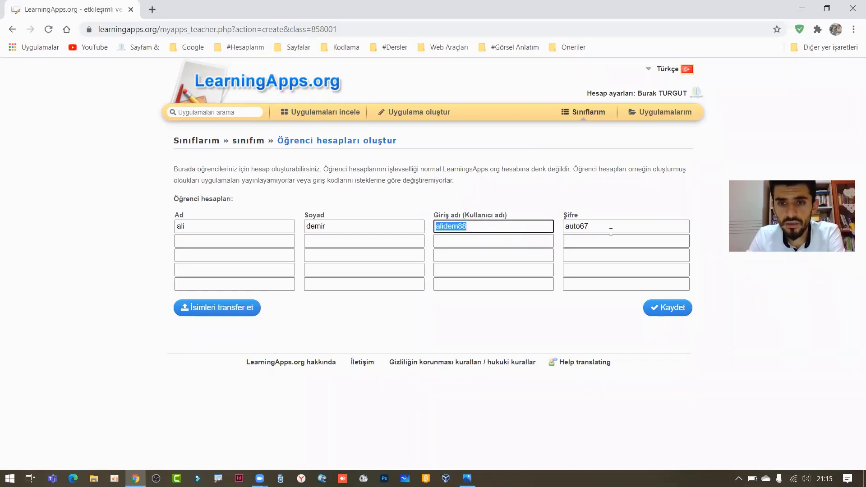
key("Tab")
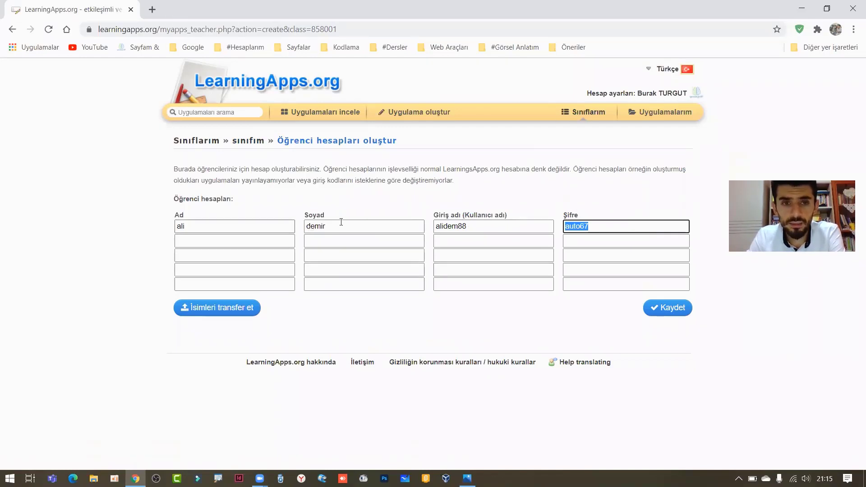
double_click(198, 222)
double_click(581, 226)
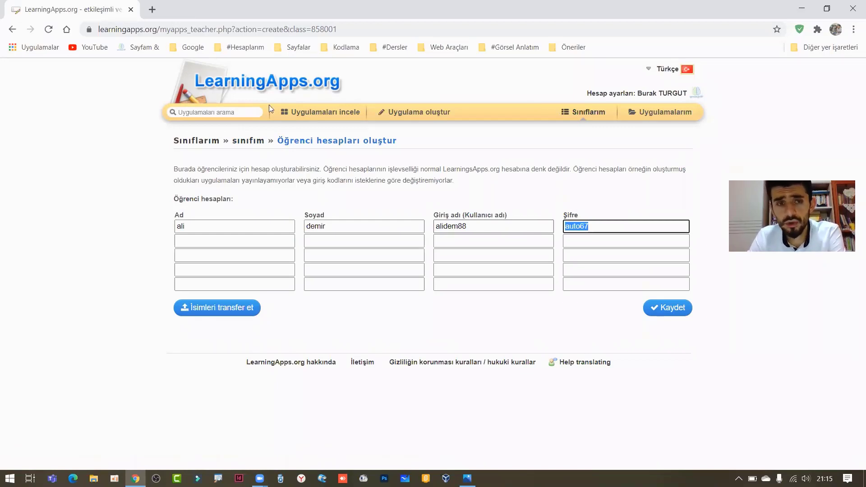
- Return to Sınıflarım and view the sınıfım class's student accounts page
left_click(596, 113)
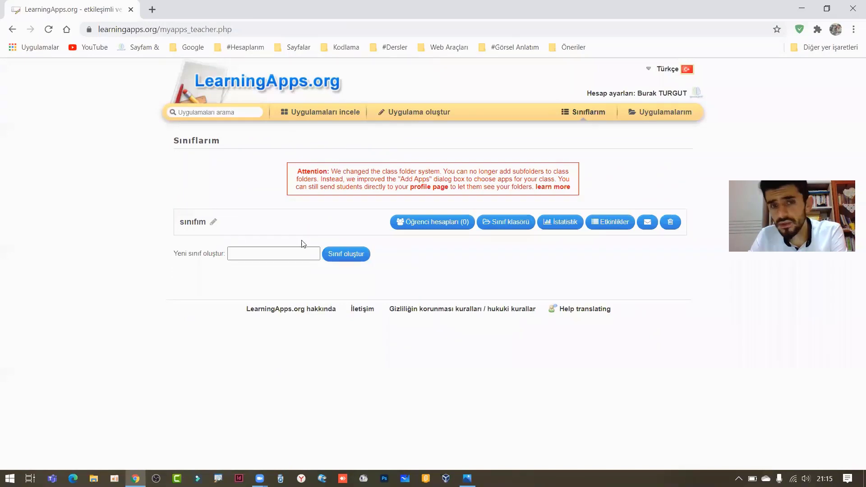
left_click(212, 221)
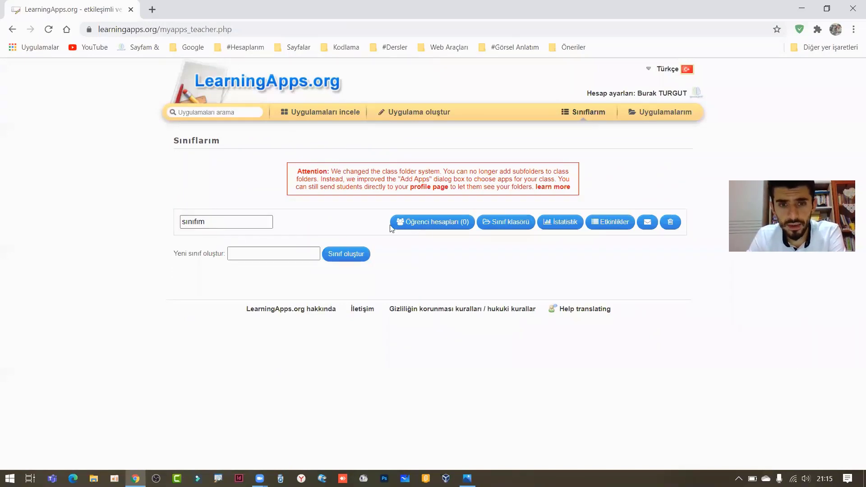
left_click(434, 222)
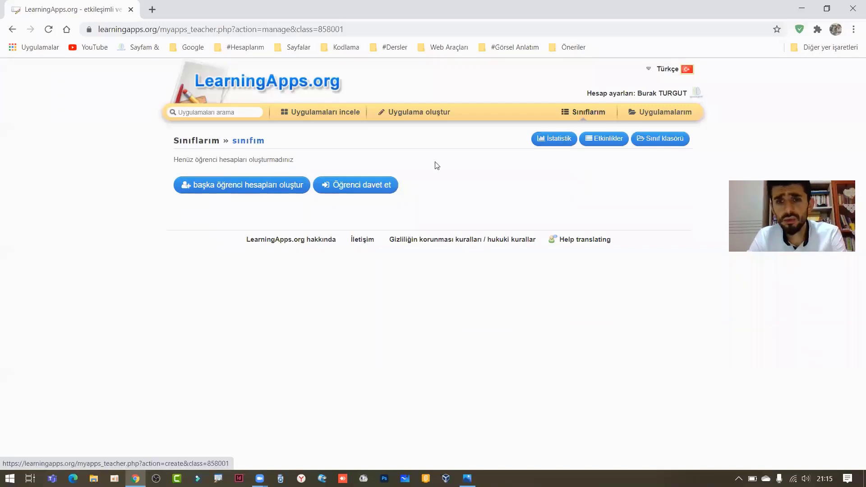
left_click(577, 114)
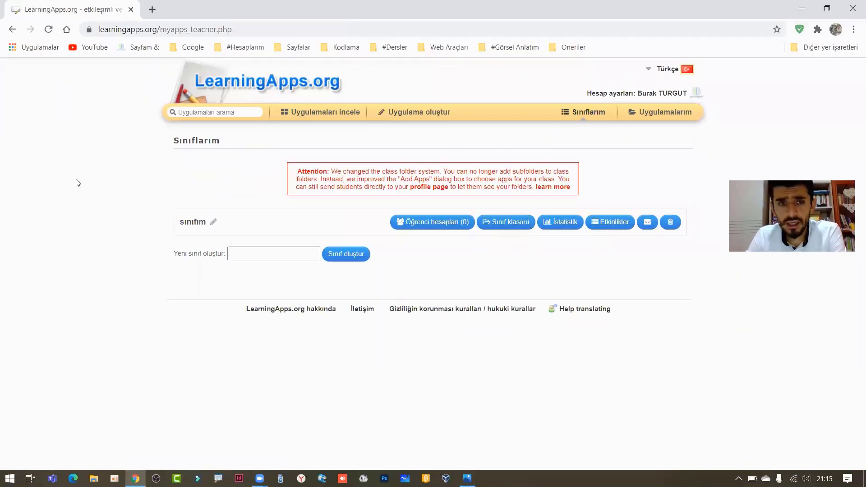
- View and close the sınıfım statistics, then go to the LearningApps.org home page
left_click(558, 230)
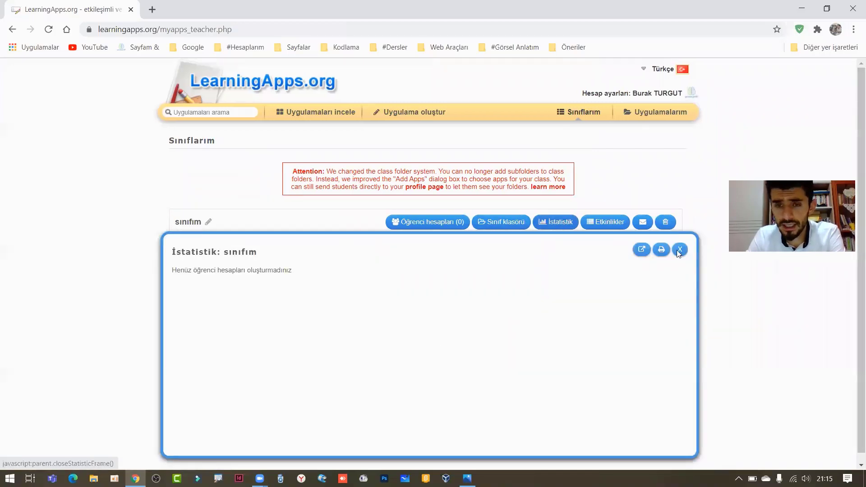
left_click(684, 253)
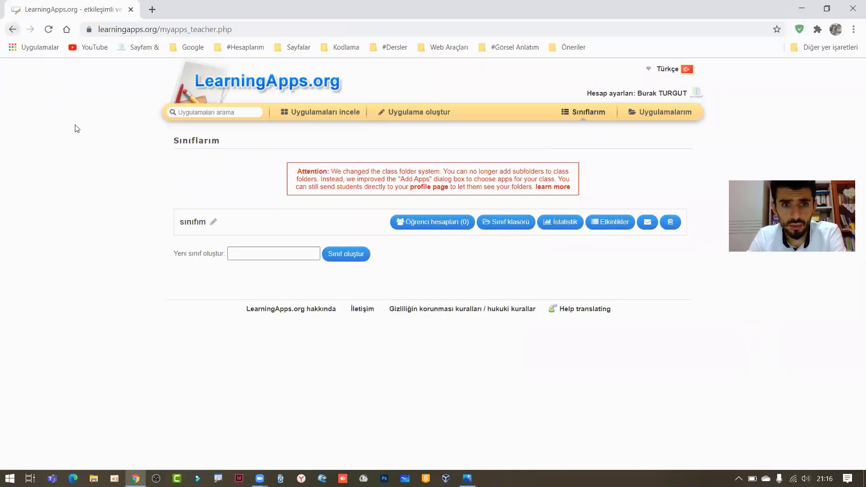
left_click(182, 223)
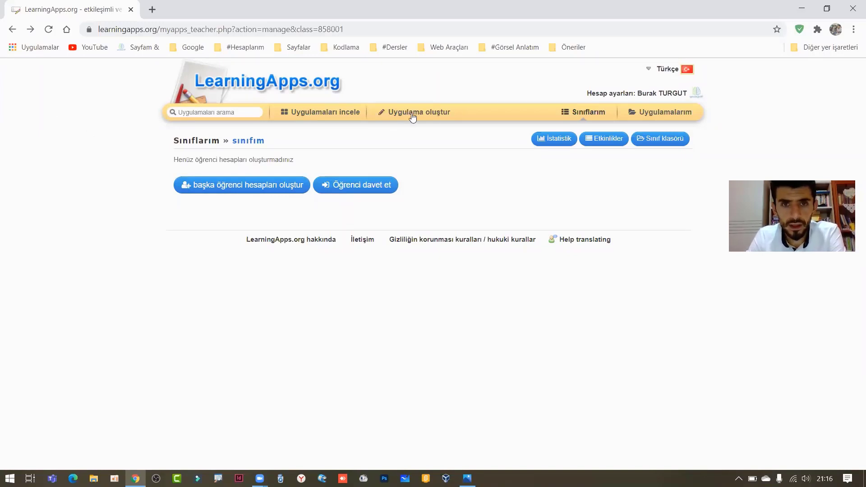
left_click(586, 117)
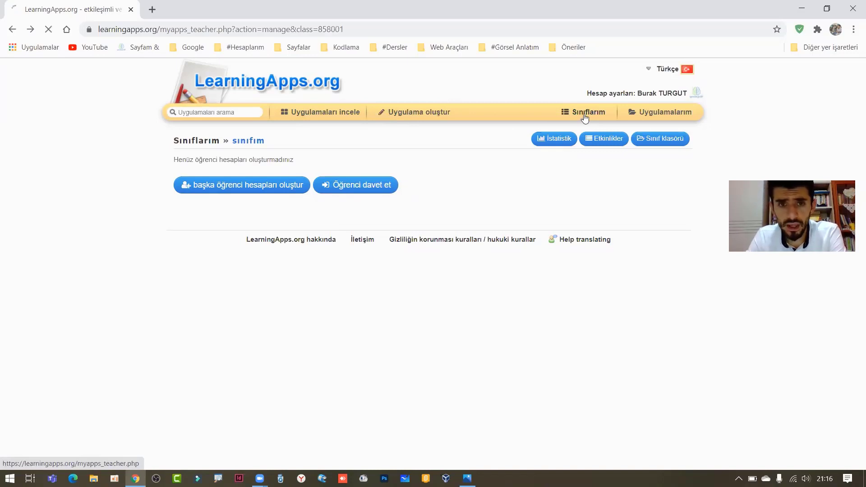
left_click(235, 89)
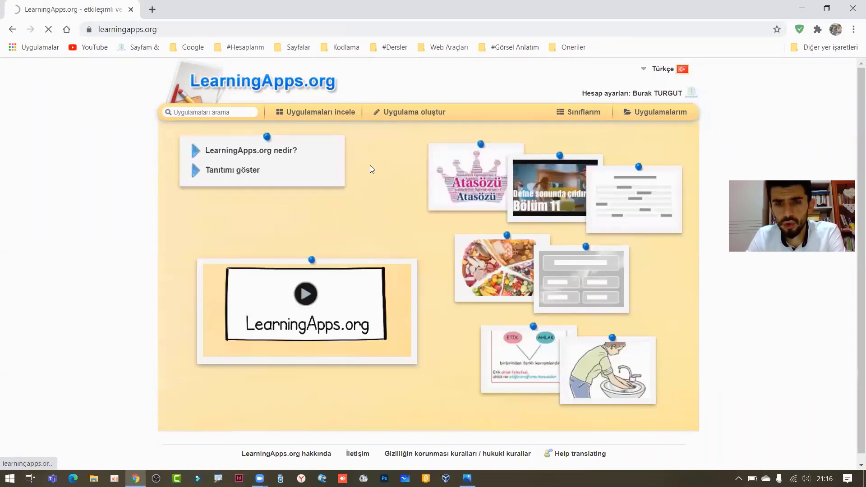
- Go back to the Uygulamalarım page and click the new-folder card
key("alt+Left")
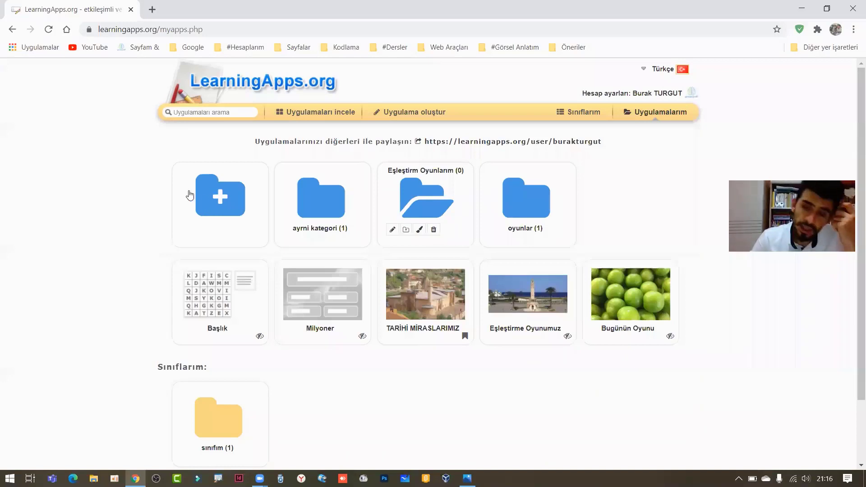
left_click(190, 195)
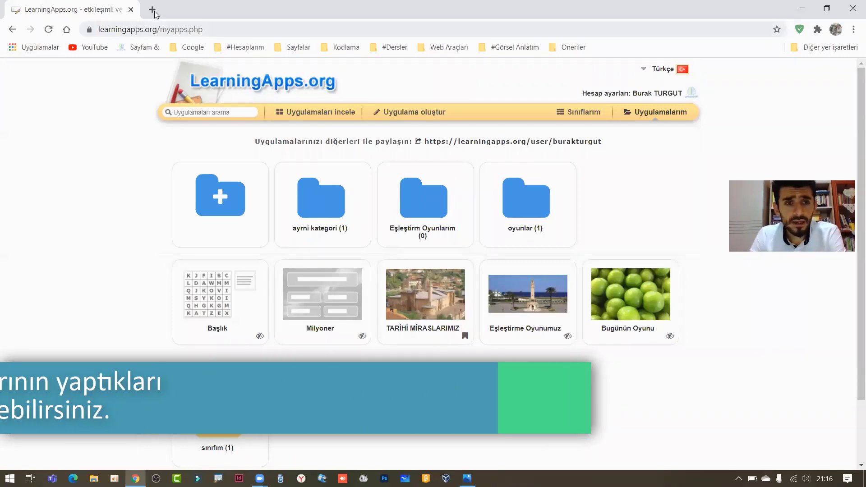
- Search 'google classroom' in a new tab and open the classroom.google.com result
key("ctrl+t")
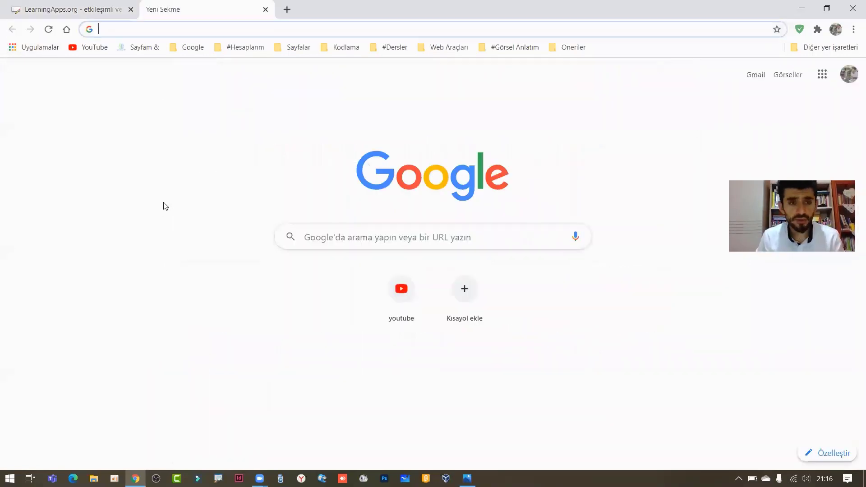
type("google")
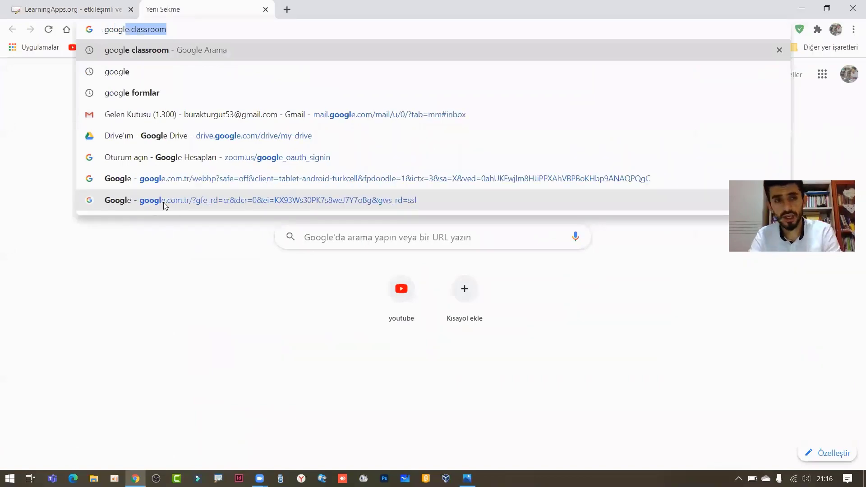
key("Return")
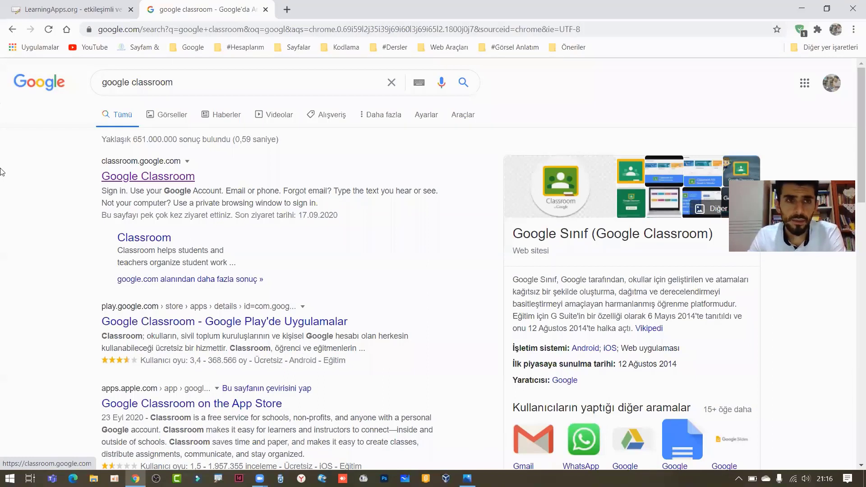
key("Return")
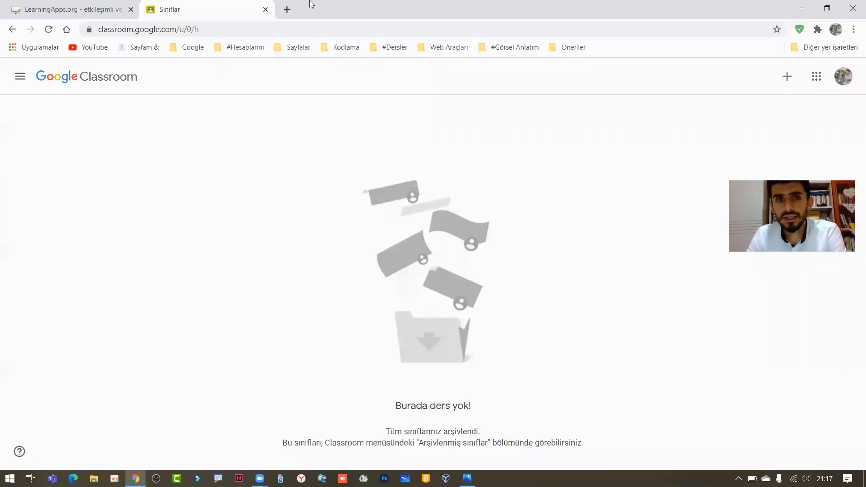
- Restore Chrome to a smaller window to reveal the desktop
double_click(348, 4)
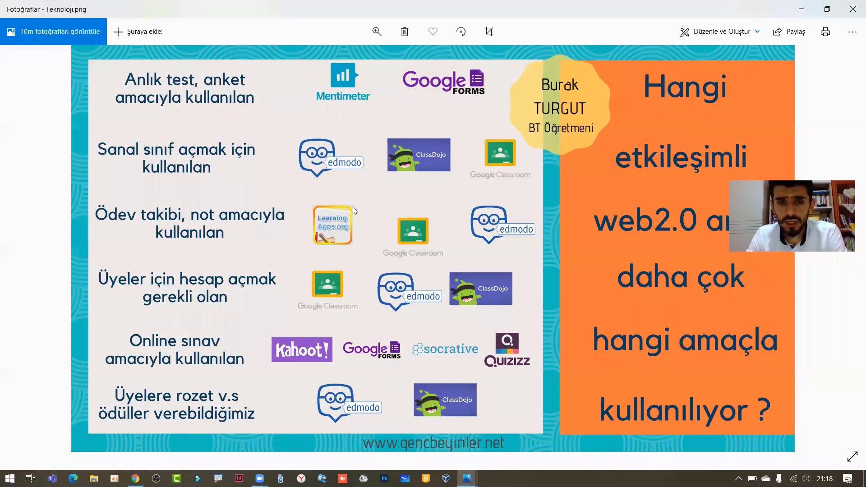
- Close the Photos window showing Teknoloji.png
left_click(853, 9)
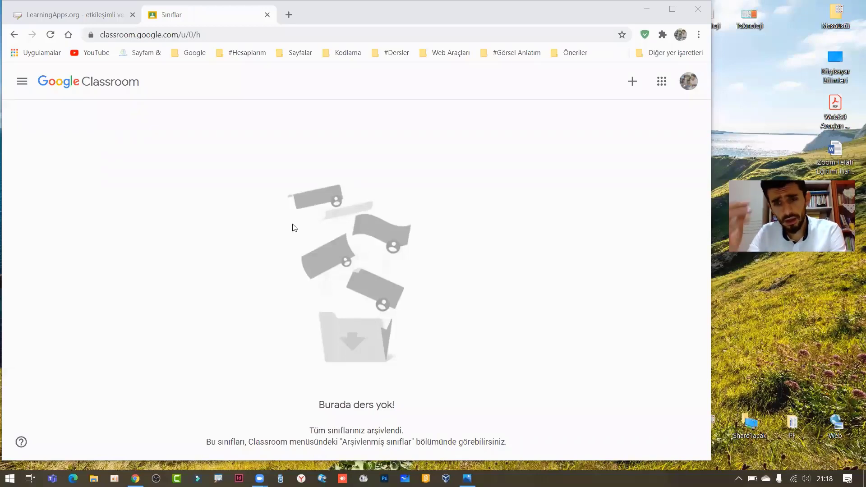
- Bring Chrome forward, close the Google apps panel, and open Classroom's join-or-create class menu
left_click(120, 90)
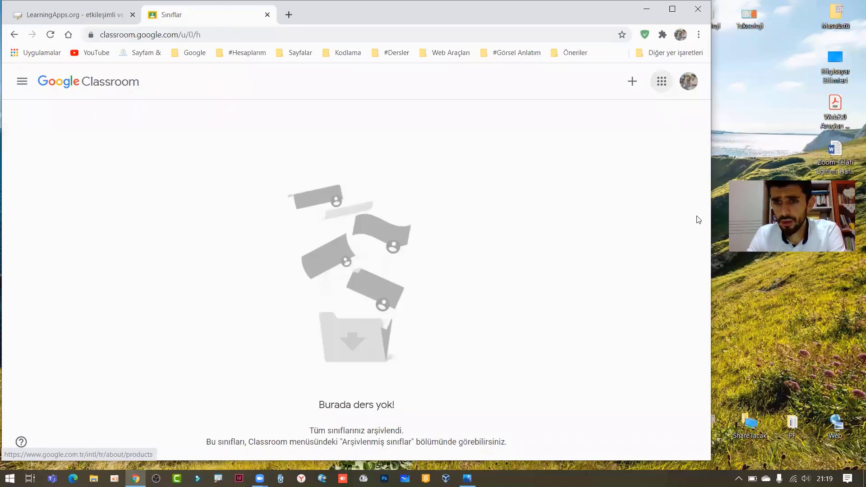
scroll(697, 259, "down", 2)
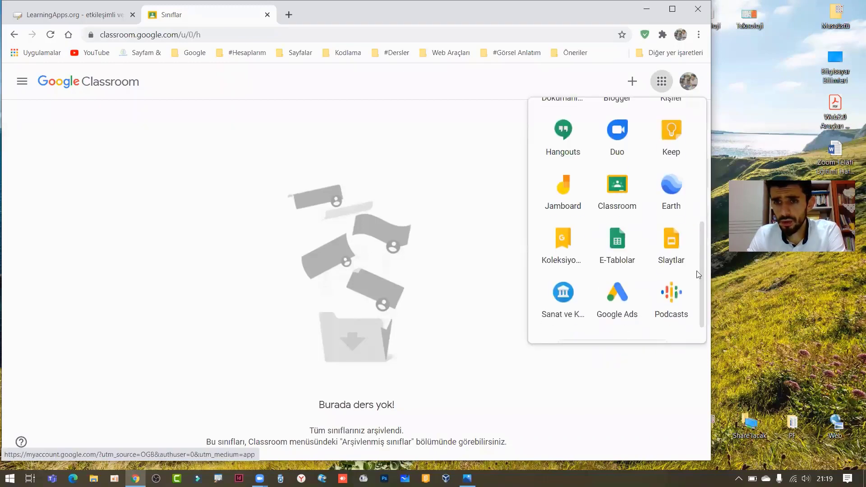
scroll(697, 274, "down", 1)
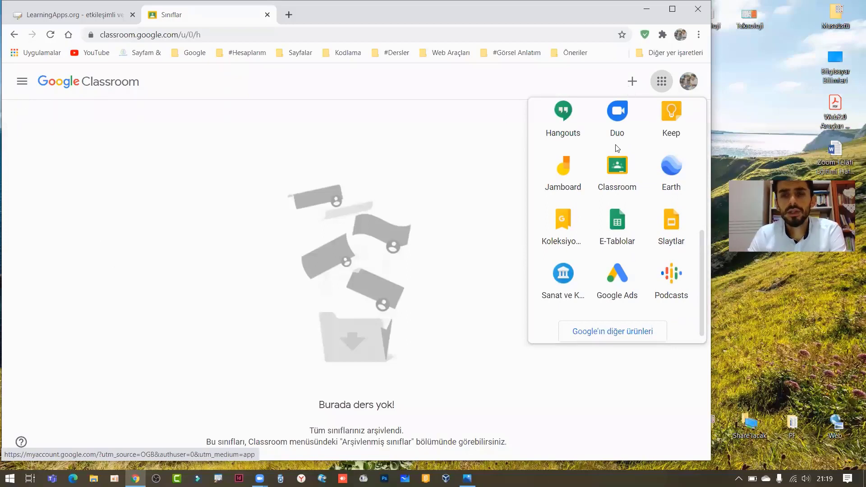
left_click(623, 96)
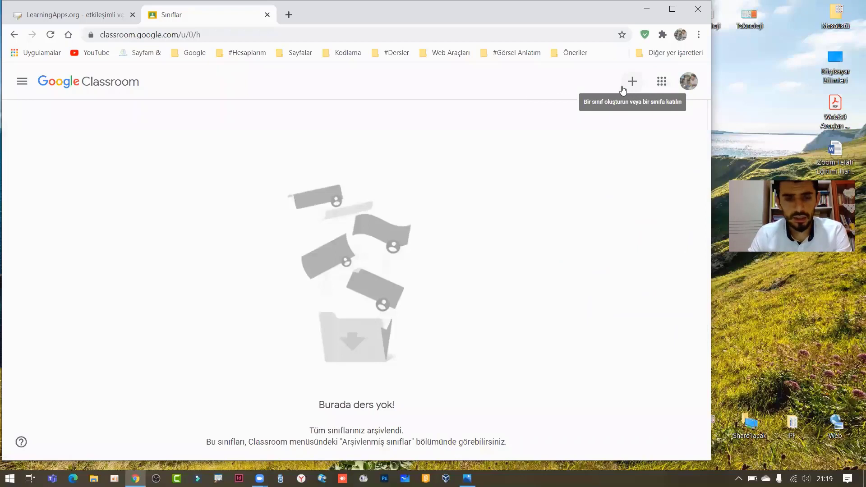
left_click(622, 91)
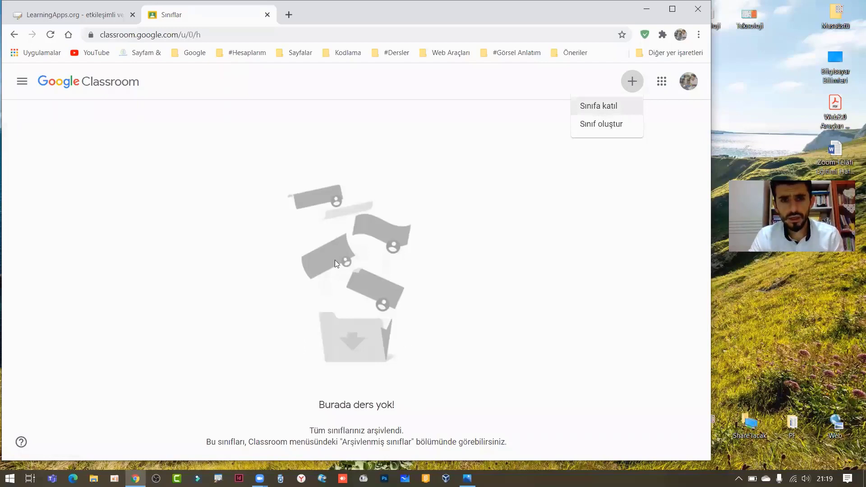
- Start a new class and name it after the teacher ('… hocanın sınıfı')
key("Down")
key("Return")
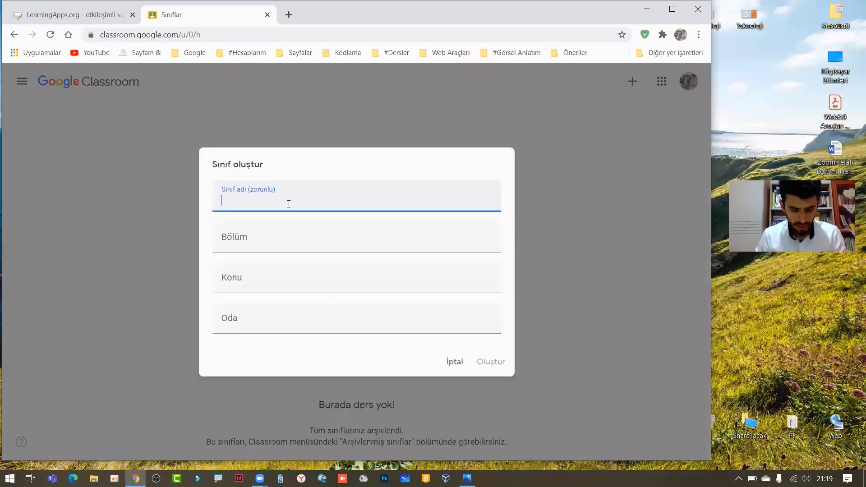
type("Sınıfımı")
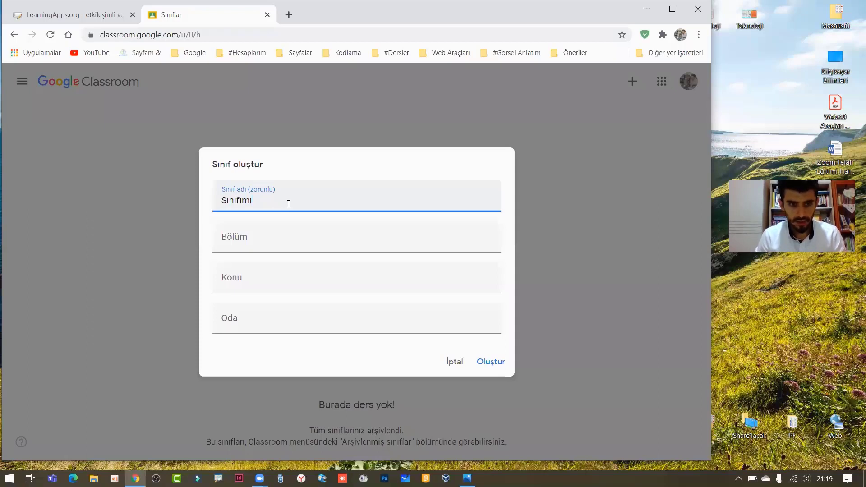
key("ctrl+a")
type("Burak hocanı")
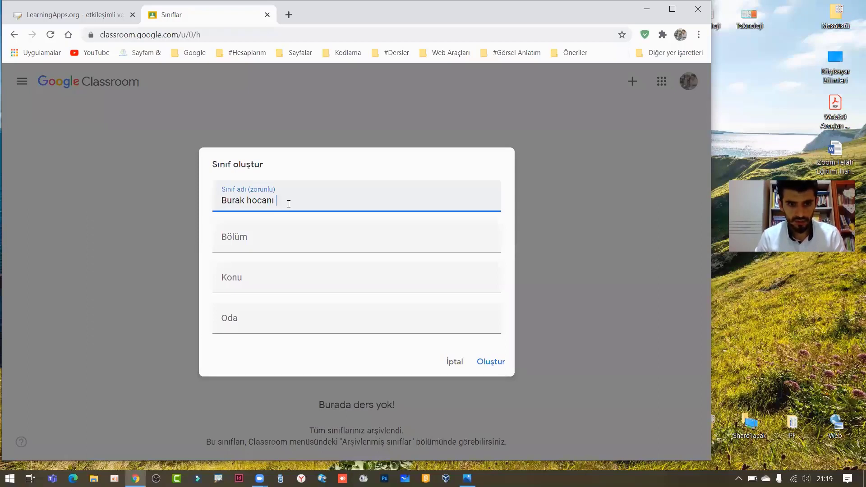
key("BackSpace")
type("n sınıfı")
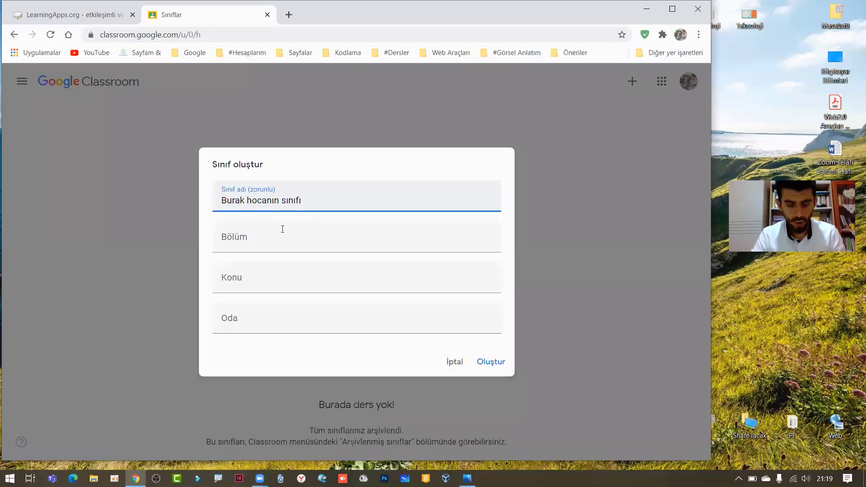
- Set the section to Öğretmen and the subject to Ders, then create the class
left_click(282, 229)
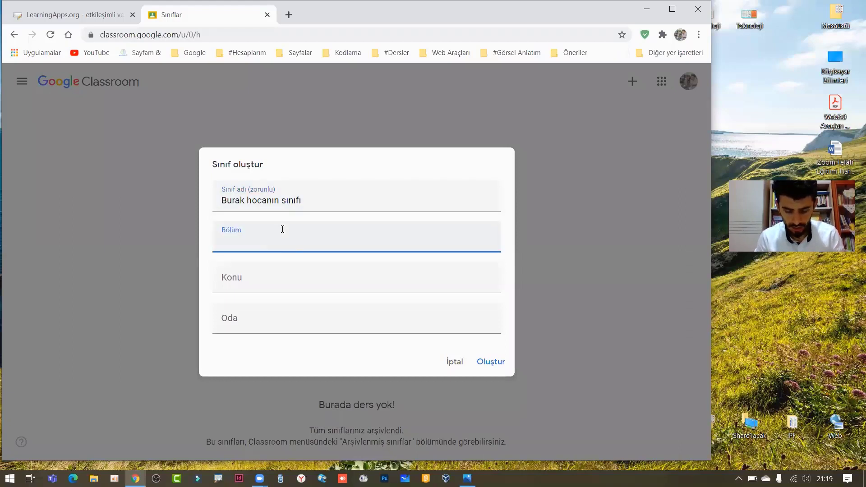
type("Öğretmen")
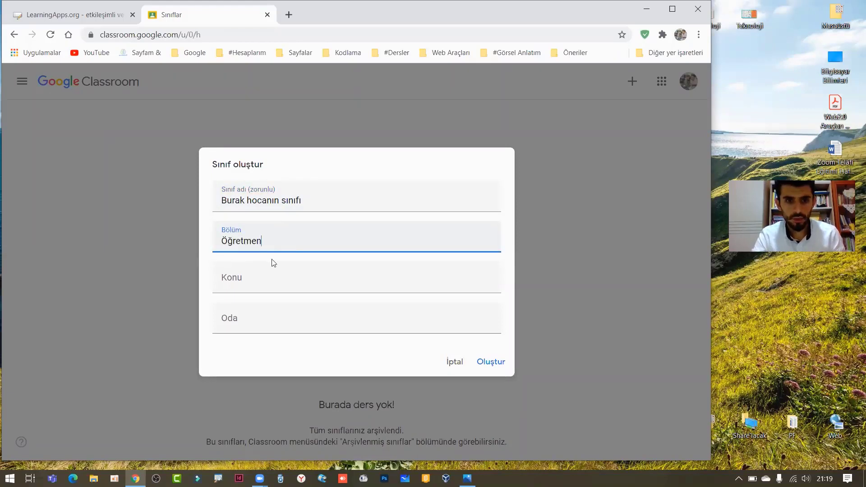
left_click(273, 263)
type("Ders")
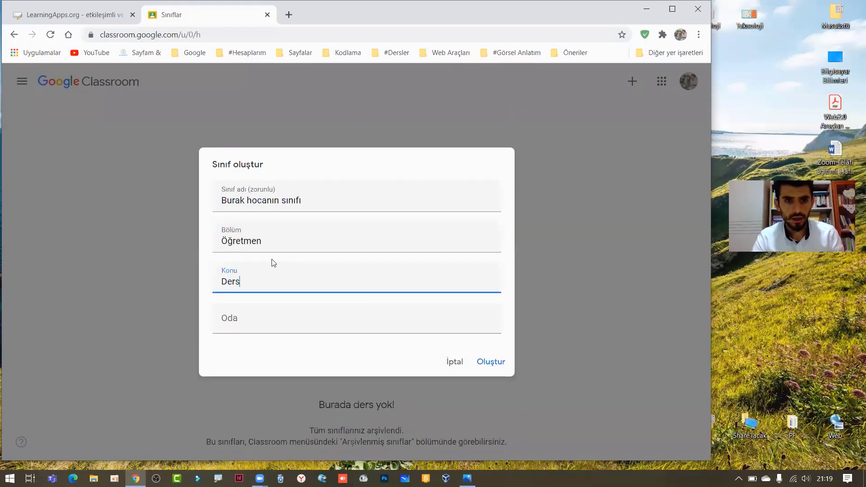
left_click(499, 362)
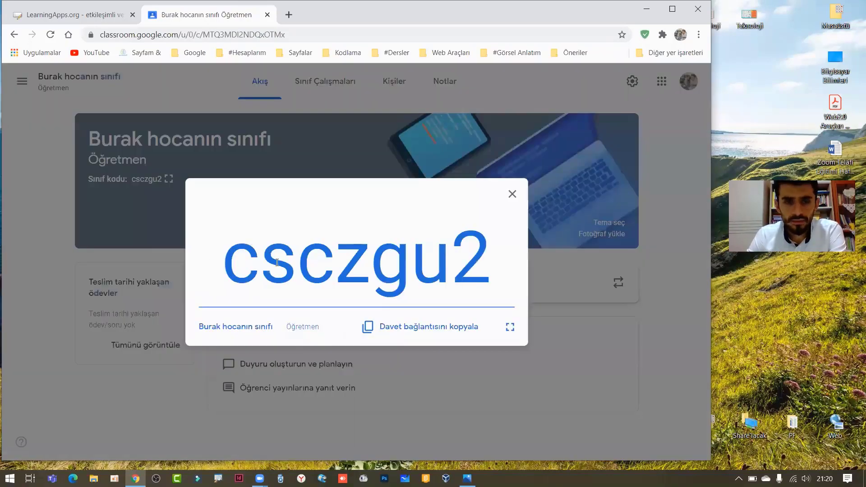
- Copy the class code from the enlarged code view
left_click_drag(490, 271, 223, 271)
right_click(279, 264)
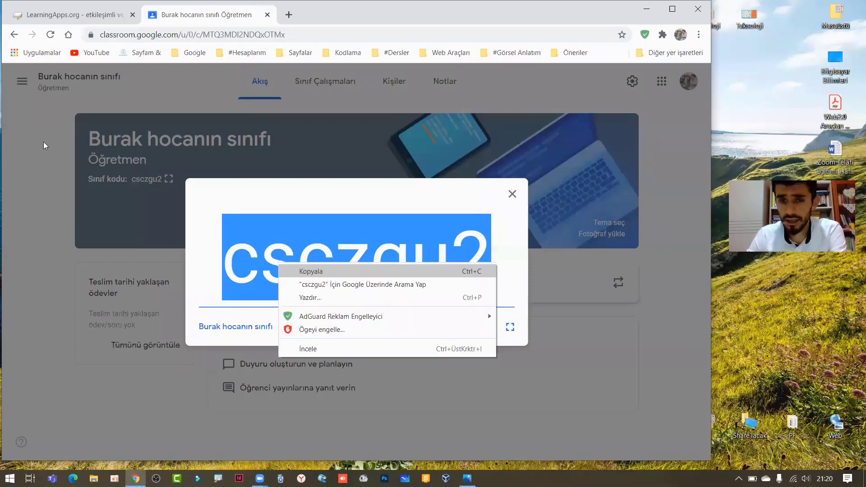
left_click(60, 140)
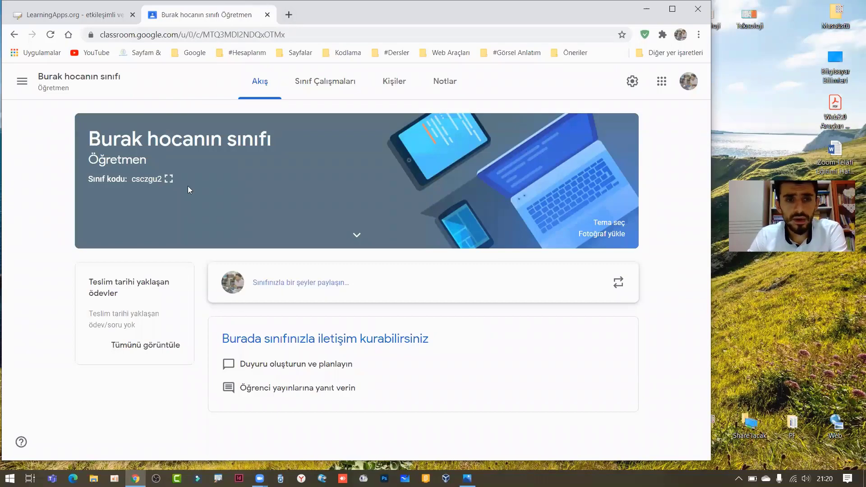
- Reopen the enlarged class code, copy the class invite link, and minimize Chrome
left_click(168, 179)
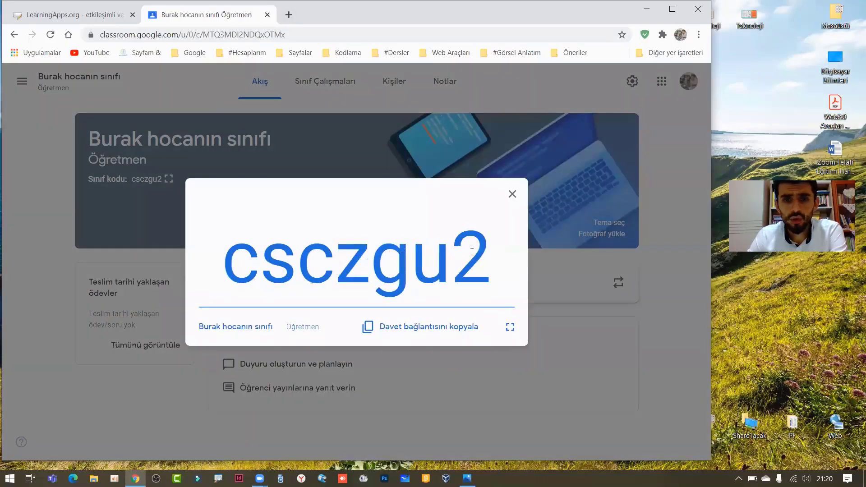
left_click_drag(482, 251, 309, 255)
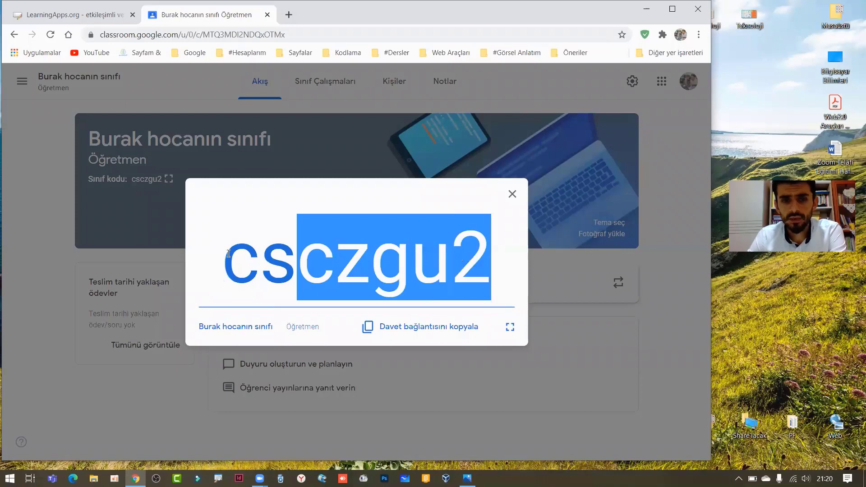
left_click(441, 331)
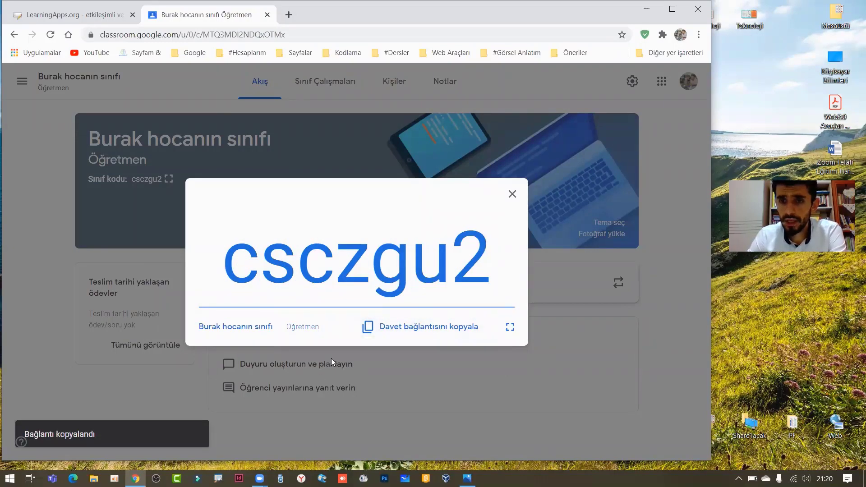
left_click(646, 23)
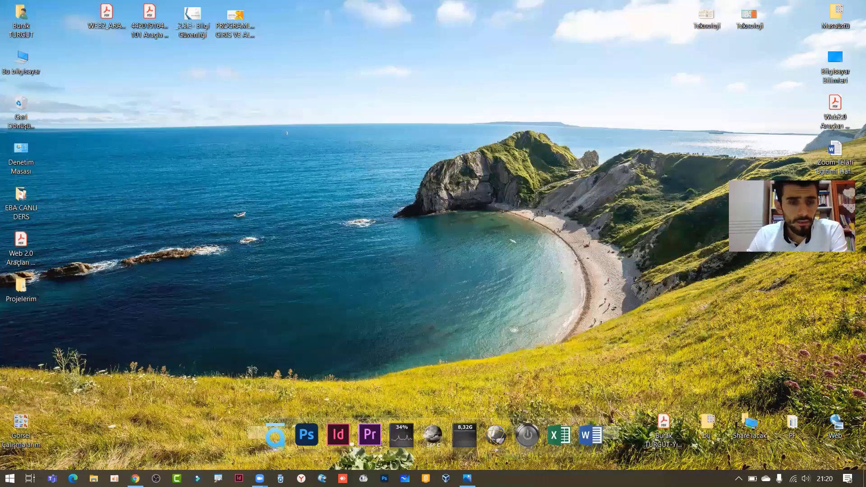
- Restore the Classroom window and scroll through the one teacher and 22 students listed
key("alt+Tab")
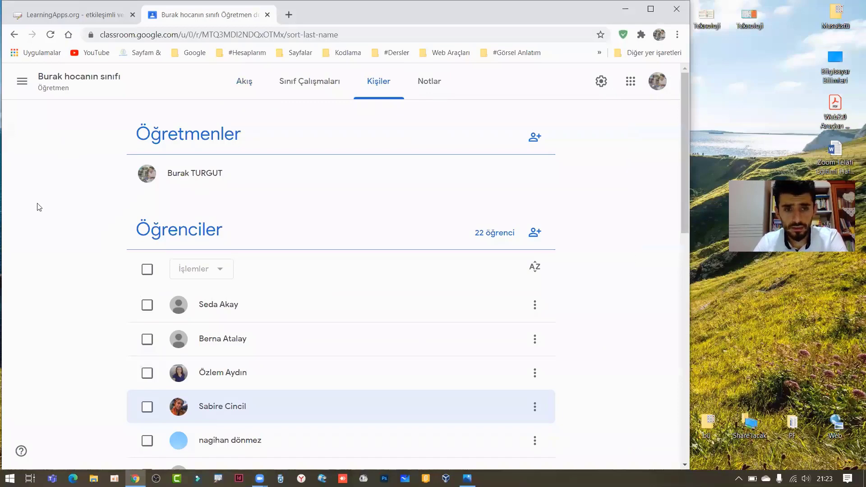
scroll(38, 205, "down", 10)
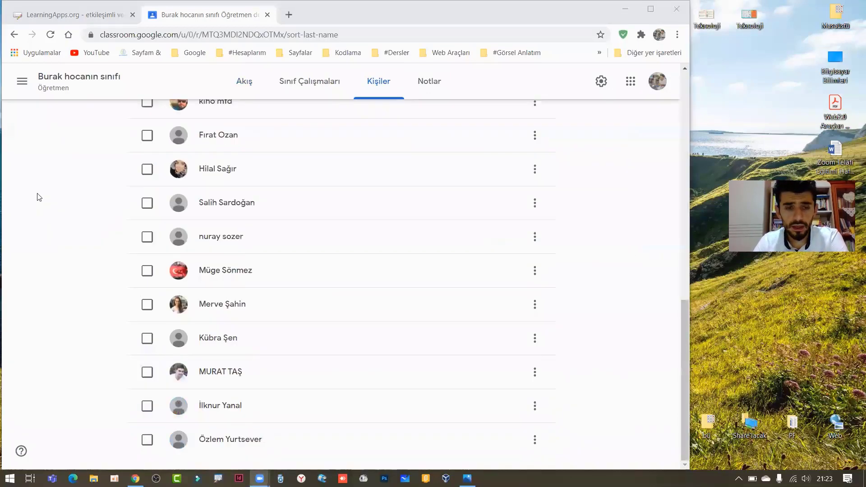
scroll(47, 197, "up", 8)
scroll(47, 197, "up", 5)
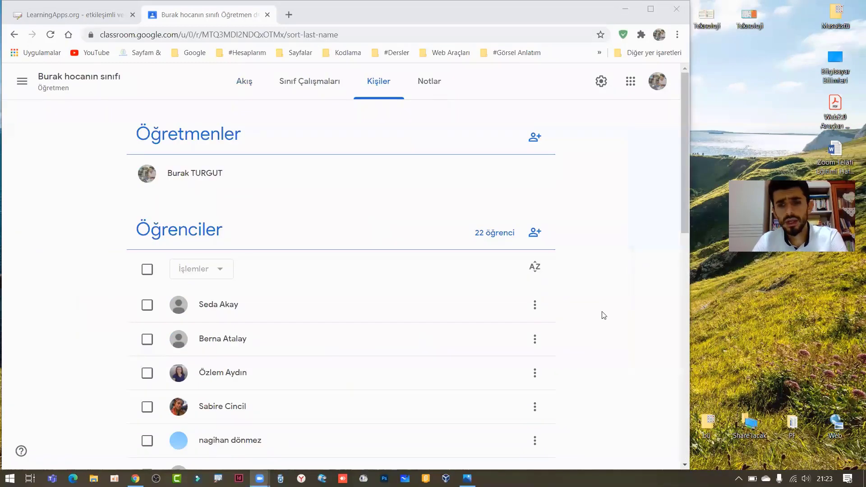
- Switch to the class stream and scroll through the students' posts, including 'Hi!'
left_click(249, 85)
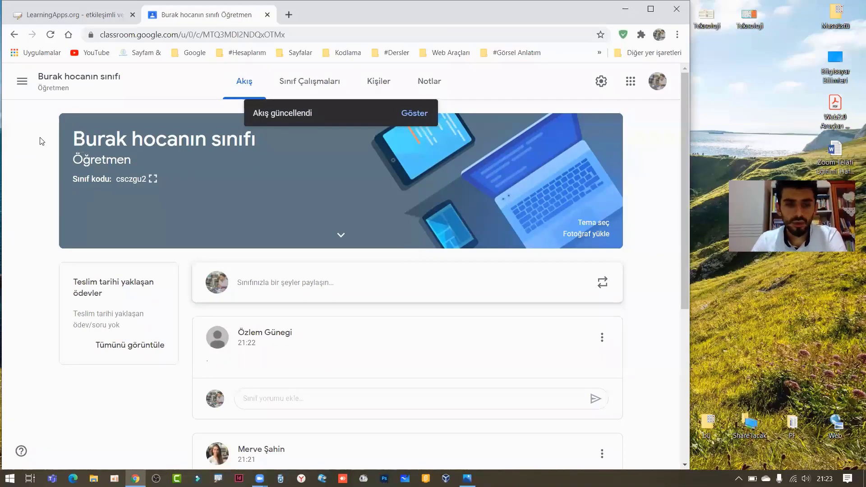
scroll(265, 224, "down", 3)
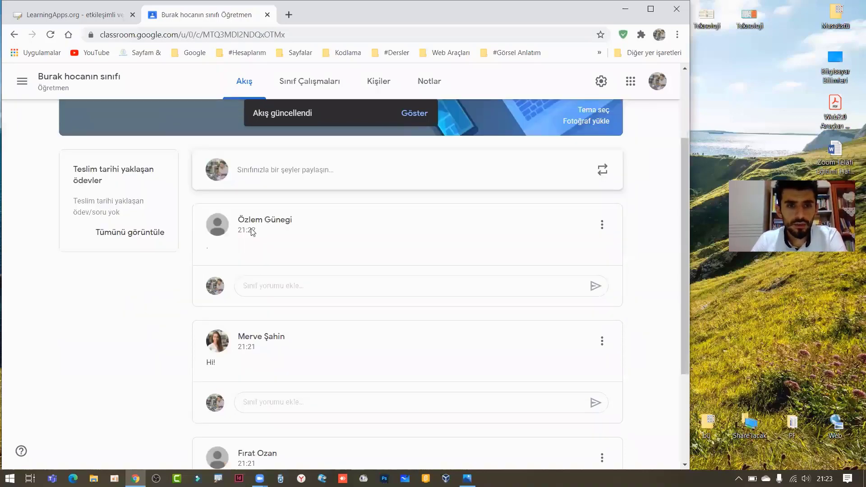
left_click_drag(243, 225, 258, 234)
left_click(231, 237)
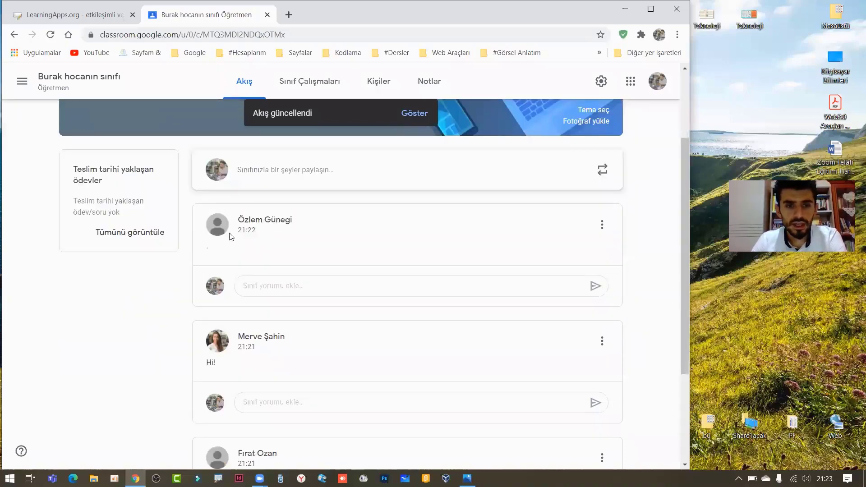
scroll(244, 289, "down", 1)
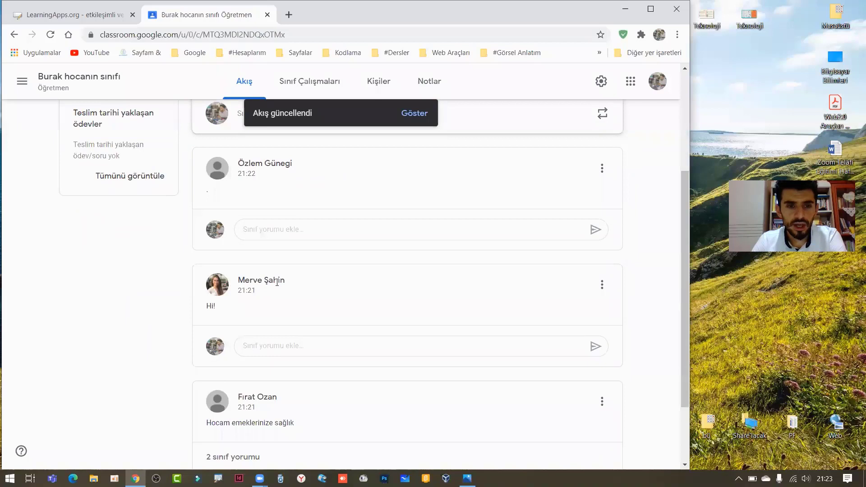
scroll(194, 282, "down", 2)
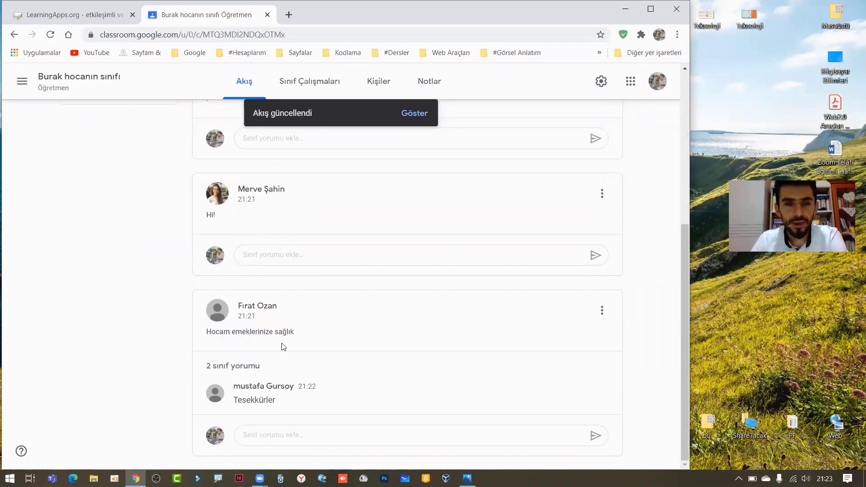
- Expand the 2 class comments on the last student post and load the stream updates
left_click_drag(219, 333, 294, 333)
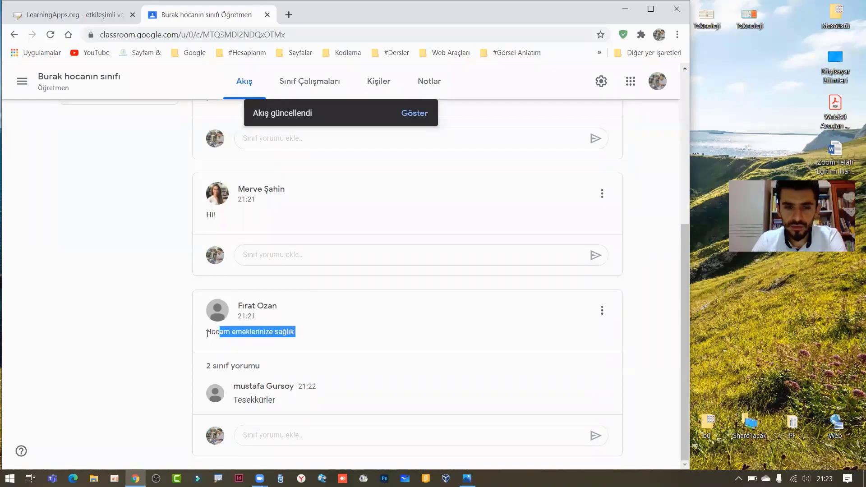
left_click(245, 367)
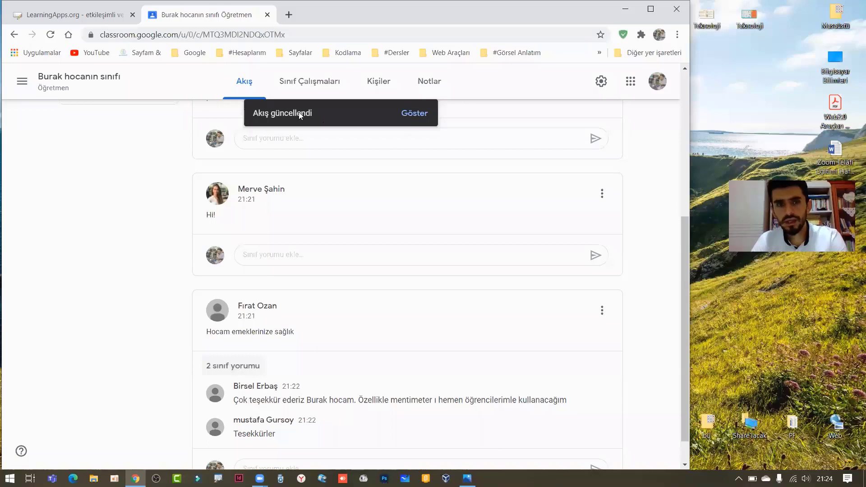
left_click(233, 84)
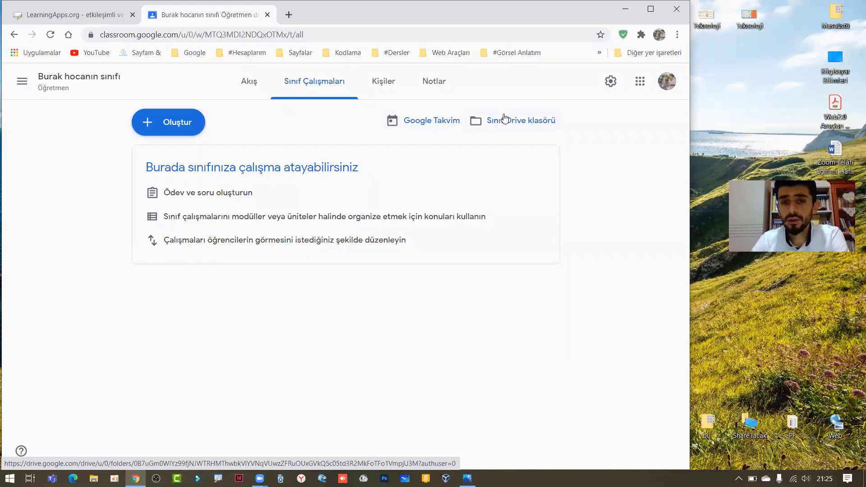
left_click(505, 119)
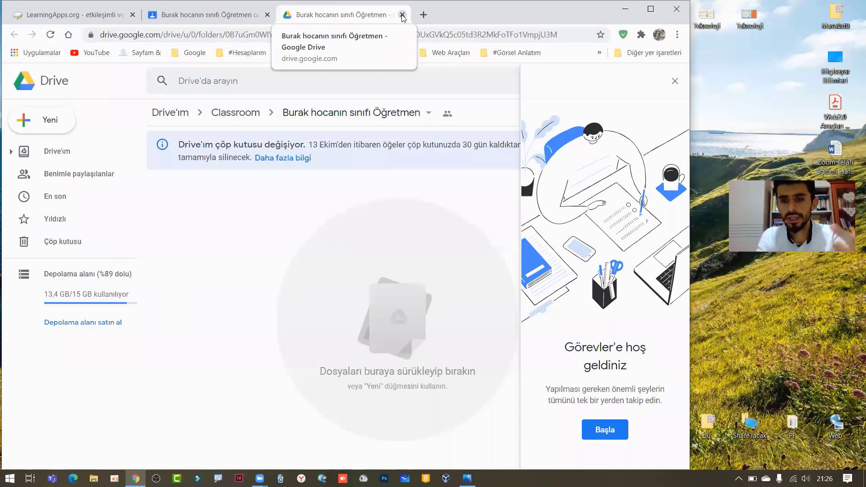
left_click(403, 15)
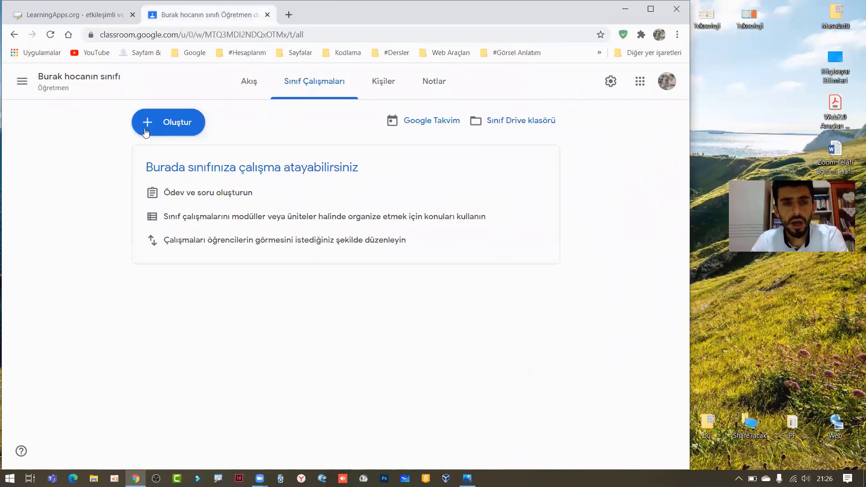
- Start a new assignment titled 'Bana herkes bir şiir yazsın'
left_click(172, 128)
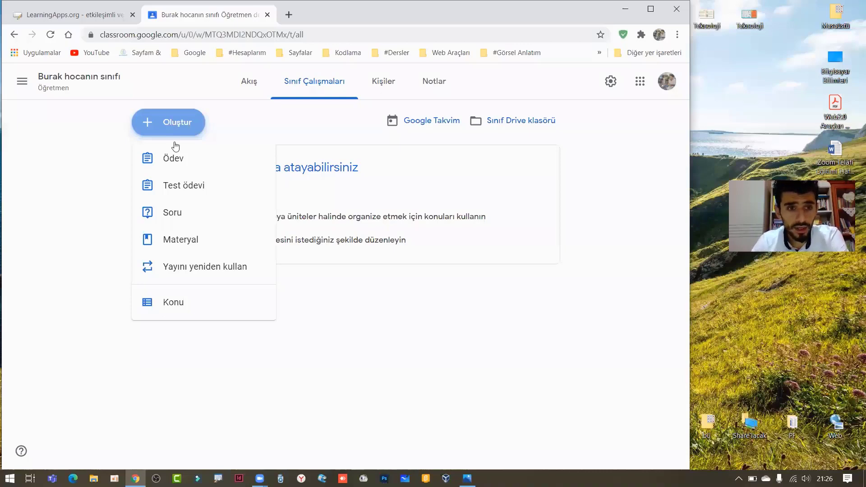
left_click(194, 163)
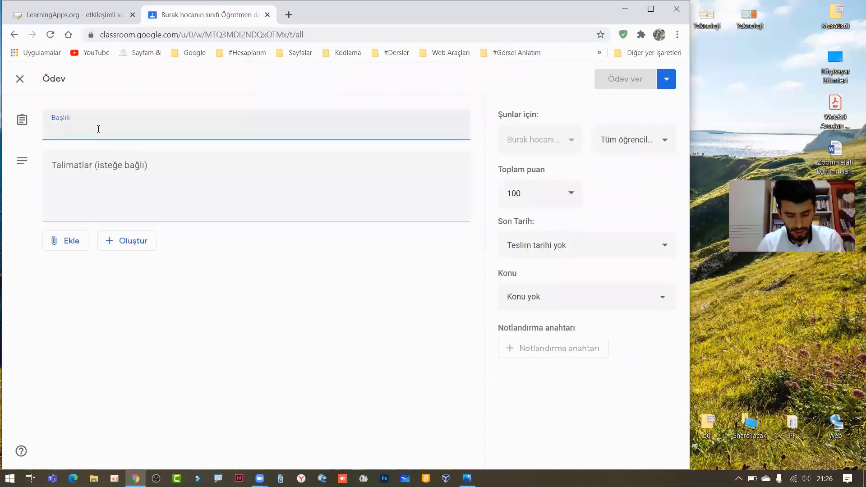
type("Ba")
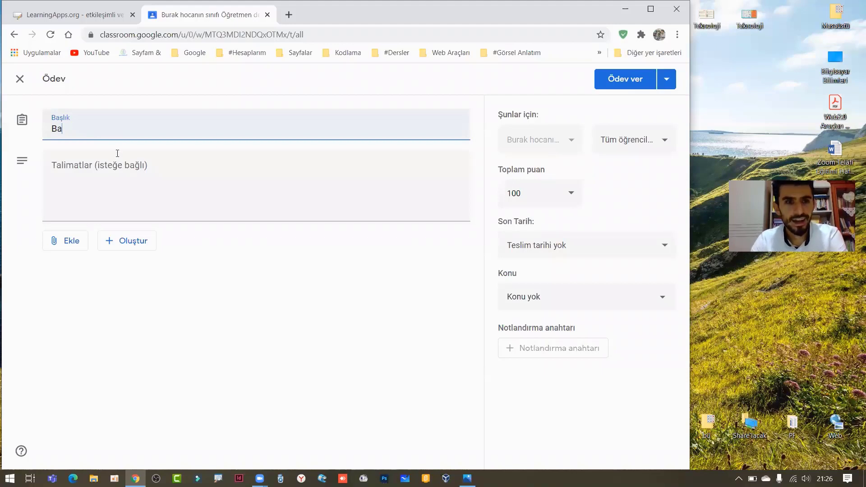
type("na herkes bir şiir yazsın")
key("Tab")
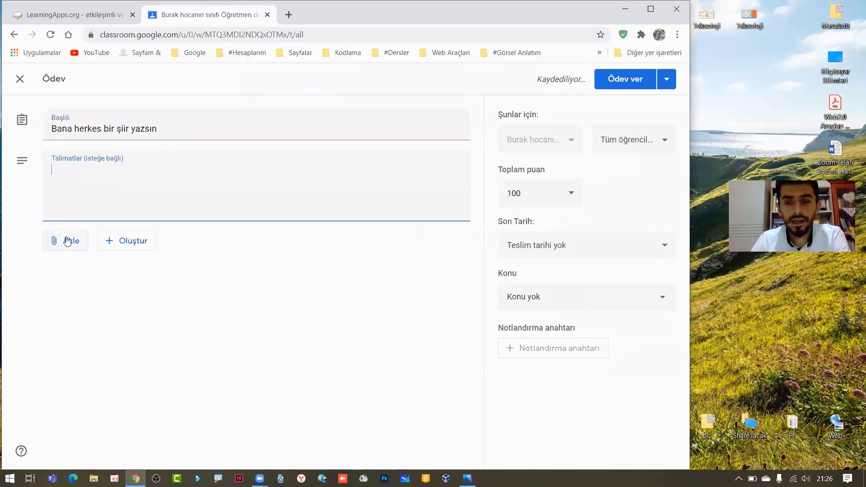
- Add the instructions 'Şiirlerinizde kafiye olsun' to the assignment
left_click(69, 241)
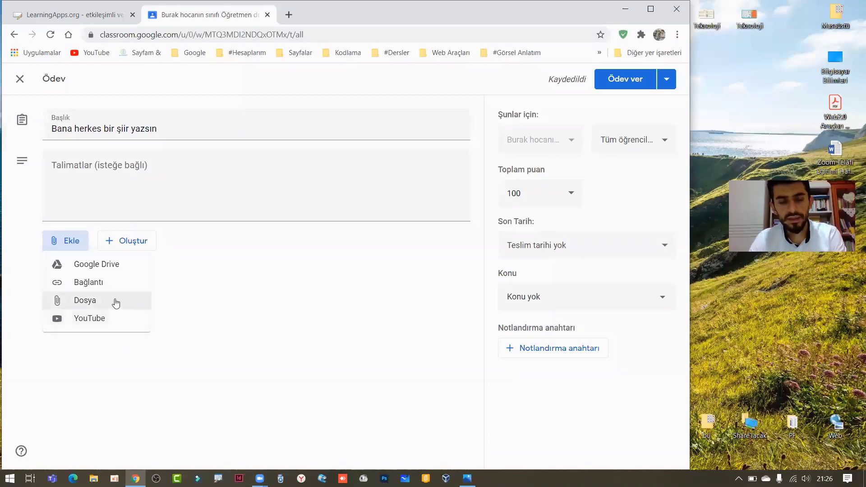
left_click(97, 163)
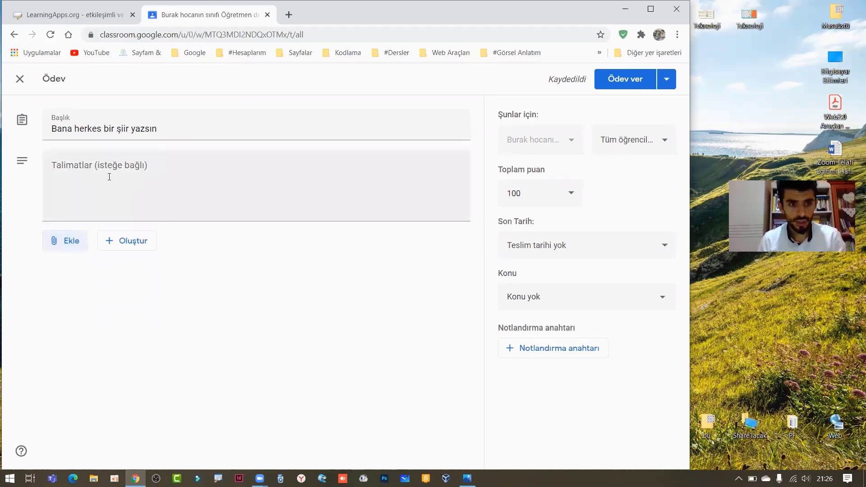
left_click(109, 177)
type("Şiirlerinizde kafiye olsun")
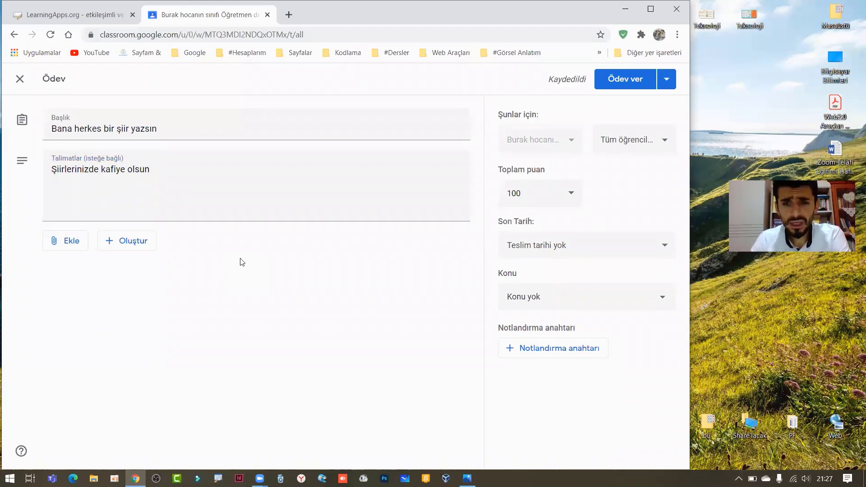
- Keep all students assigned and set the due date to 2 October at 22:00
left_click(664, 144)
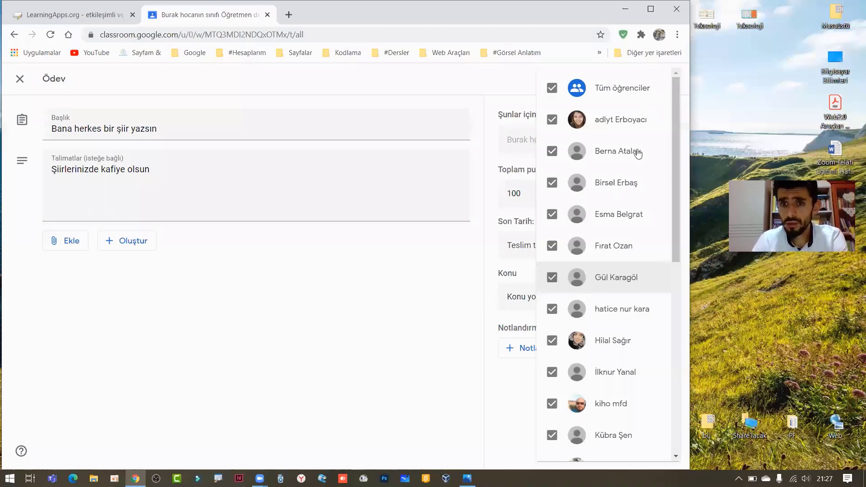
left_click(529, 194)
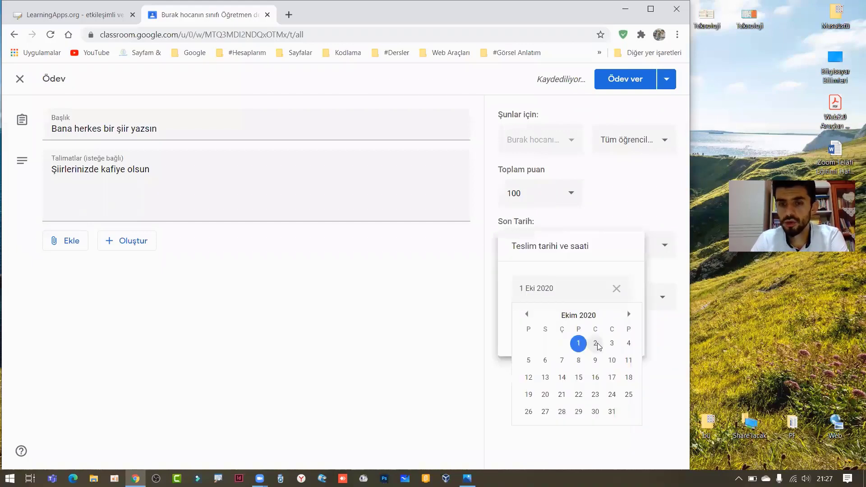
left_click(598, 344)
left_click(581, 325)
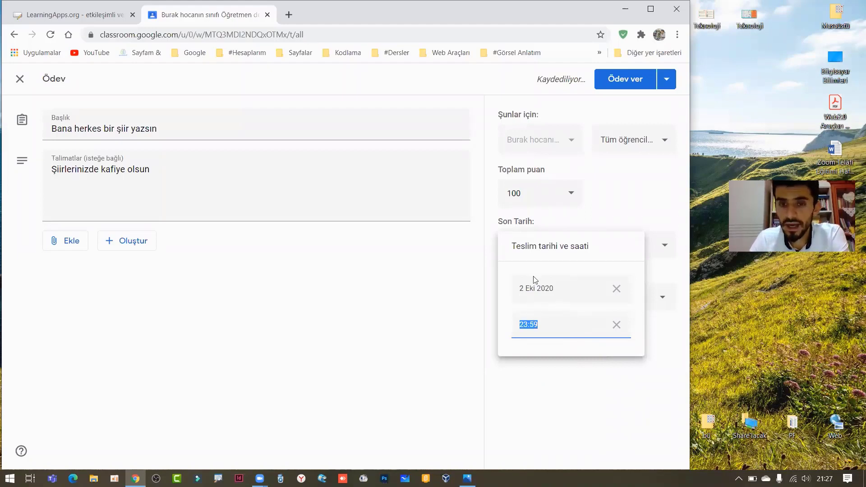
type("22:00")
key("Return")
- Leave the assignment's topic as Konu yok
left_click(554, 304)
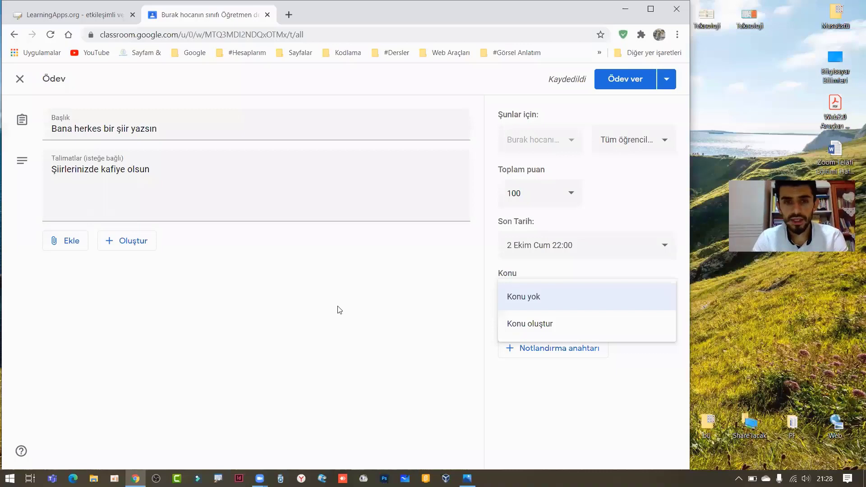
left_click(303, 338)
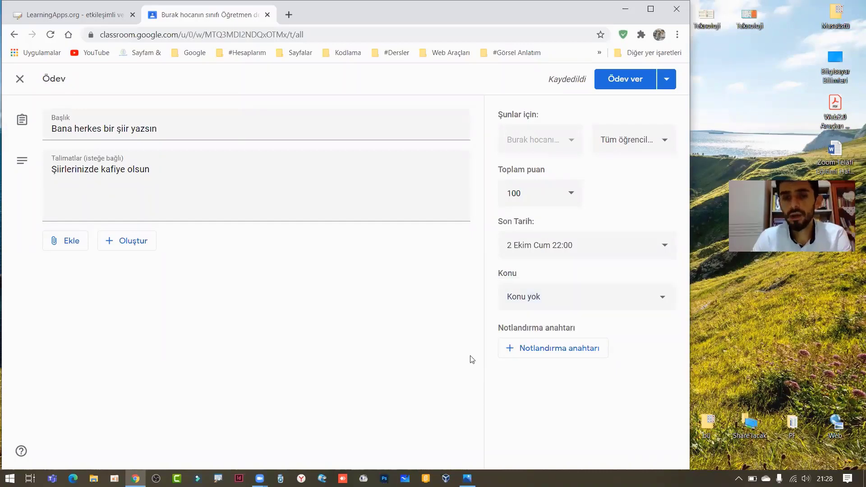
left_click(550, 305)
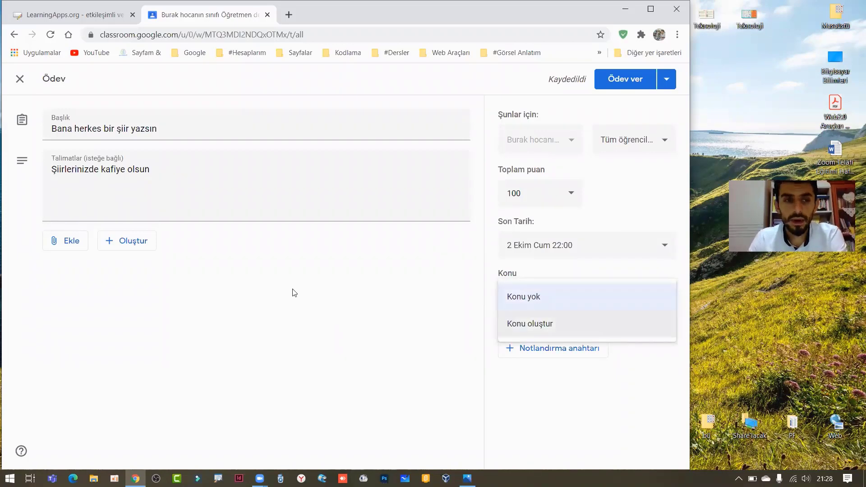
left_click(513, 296)
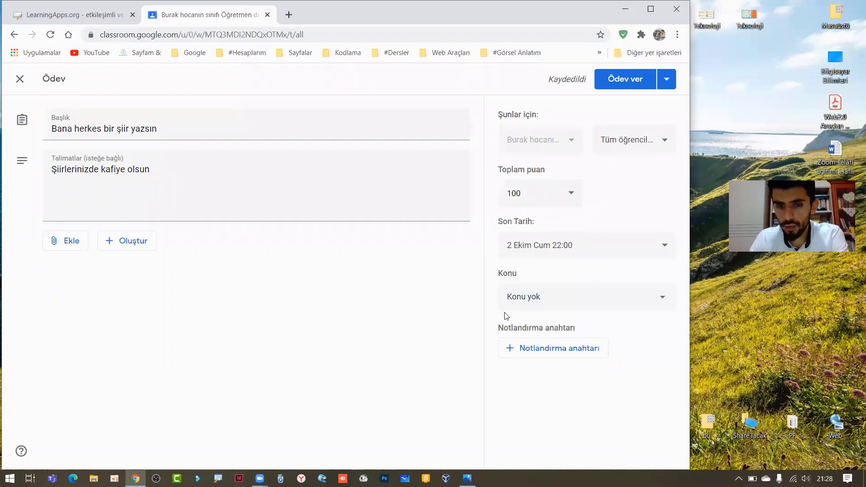
left_click(542, 351)
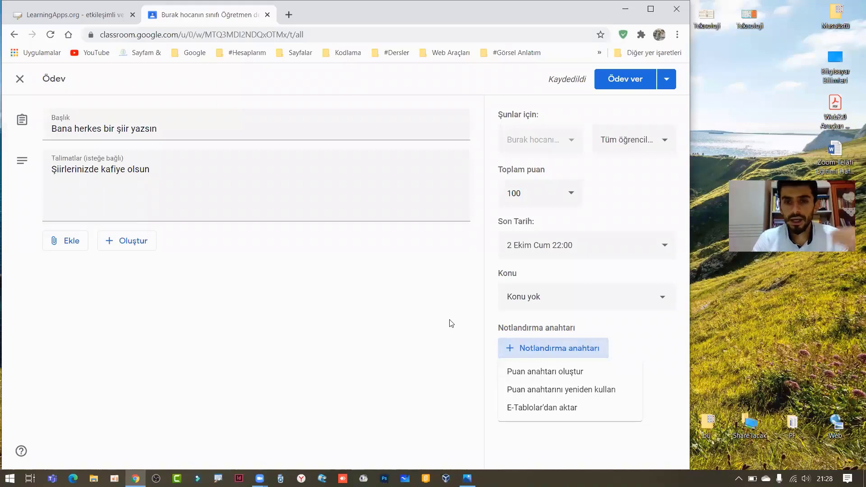
left_click(548, 374)
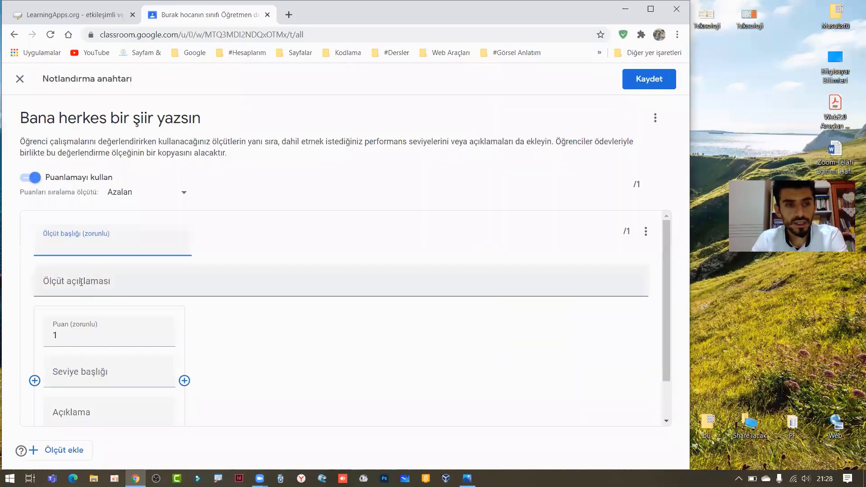
key("Tab")
key("Tab")
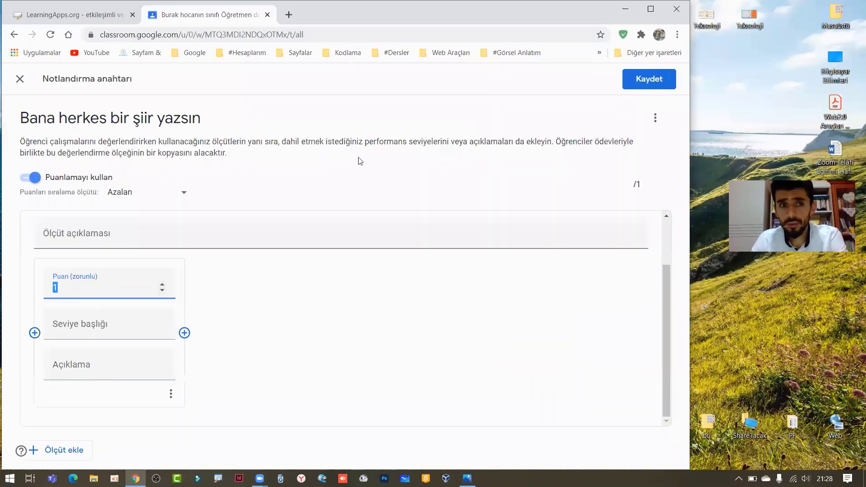
left_click(20, 79)
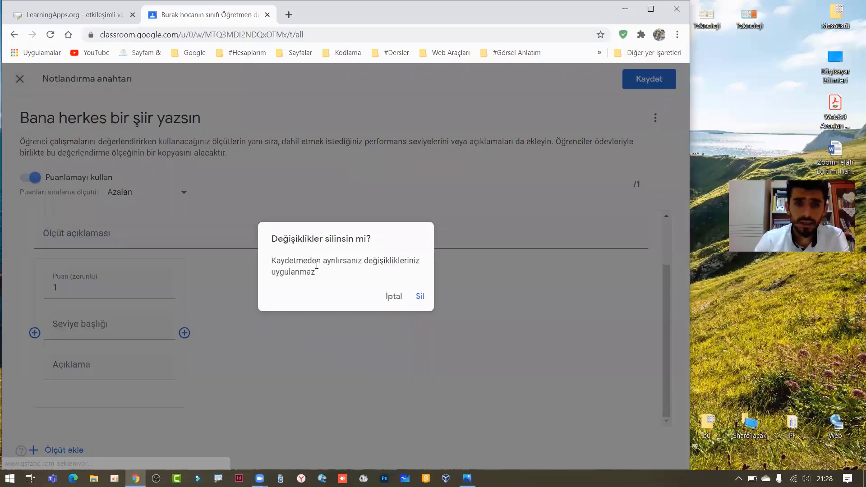
left_click(419, 294)
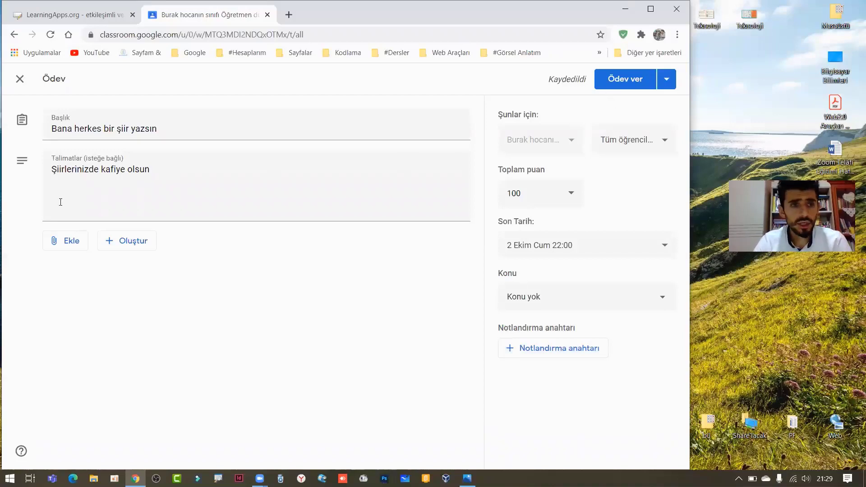
- Publish the poem assignment, maximize Chrome, and open a student's submitted ŞİİR.docx
left_click(626, 84)
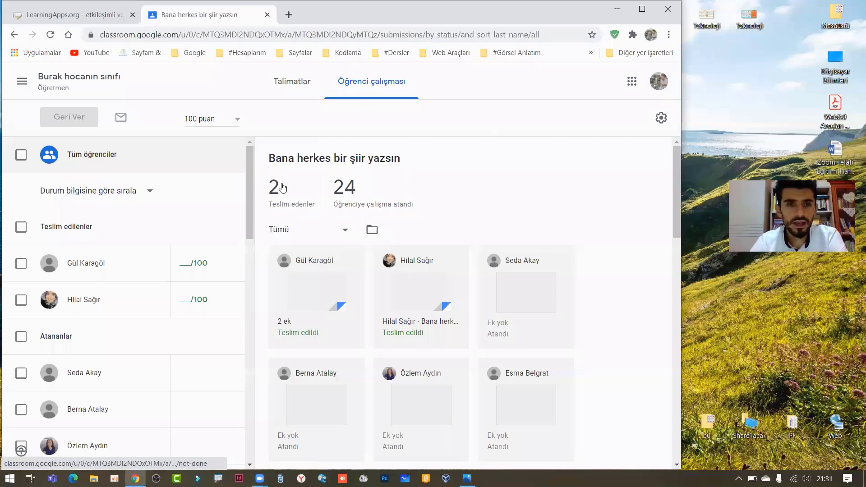
key("super+Up")
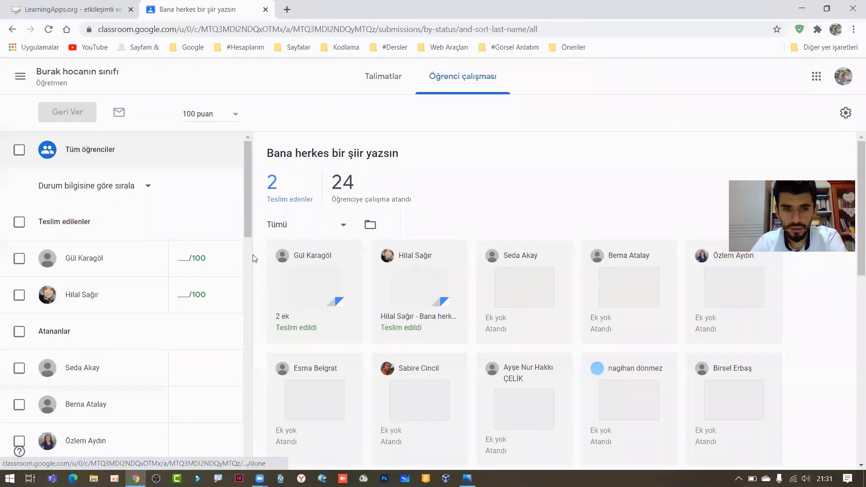
left_click(302, 289)
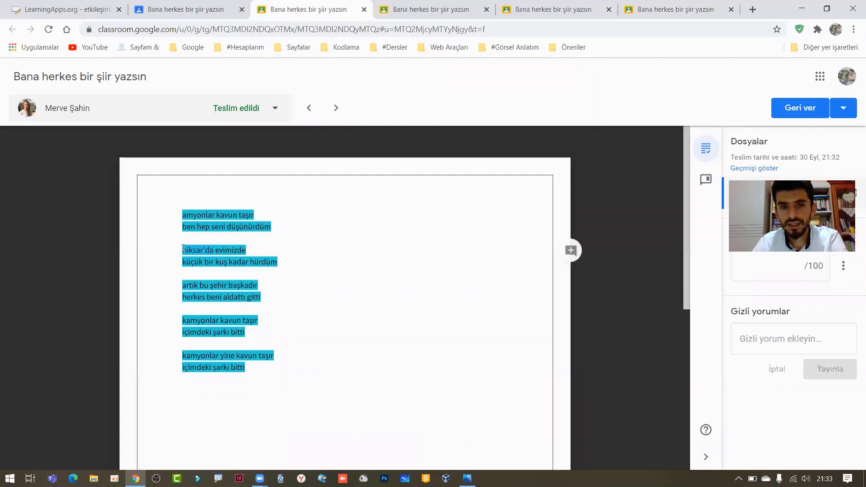
- Post the comment 'yanlış kelime' on the word niksar'da in the student's poem
left_click(591, 141)
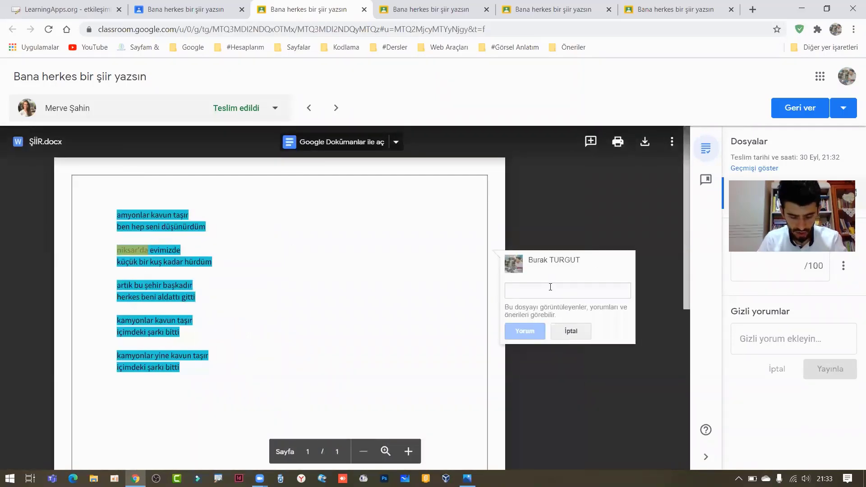
type("yanlış kelime")
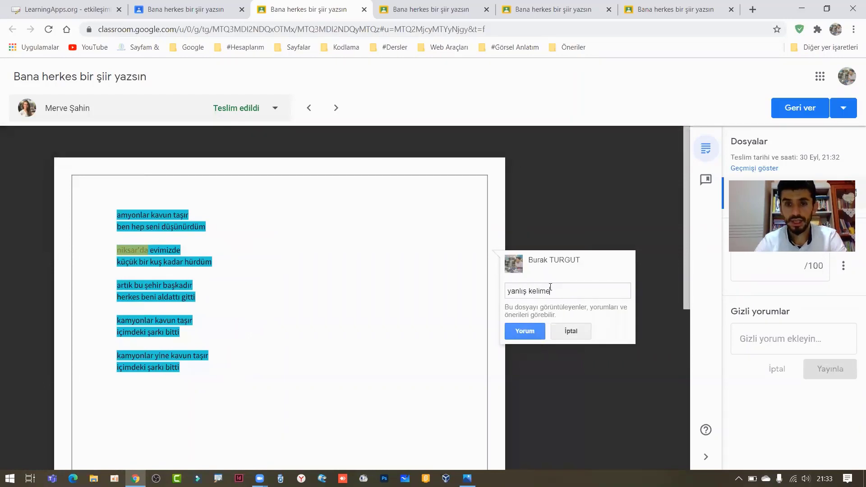
left_click(535, 324)
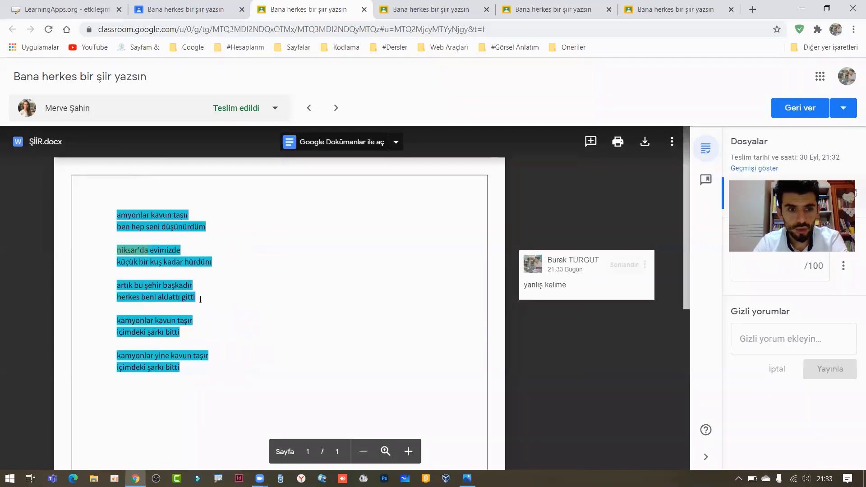
left_click(591, 141)
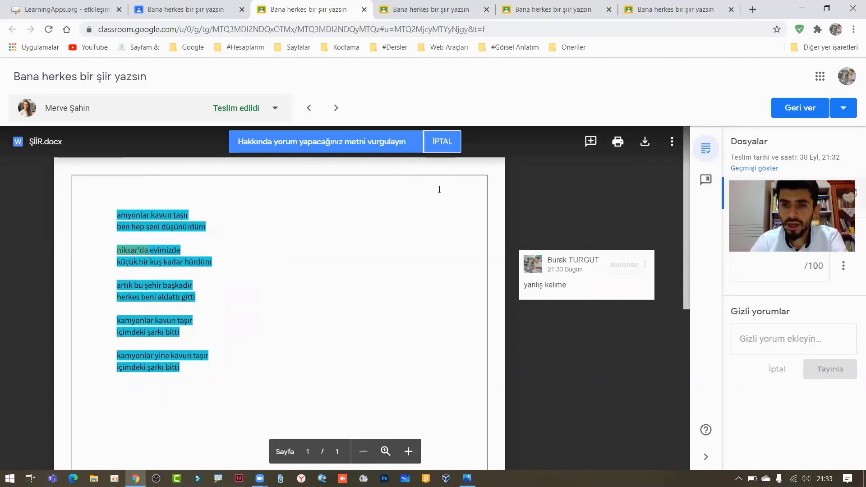
- Cancel the extra comment, grade the poem 95/100, and post a private comment to the student
key("Escape")
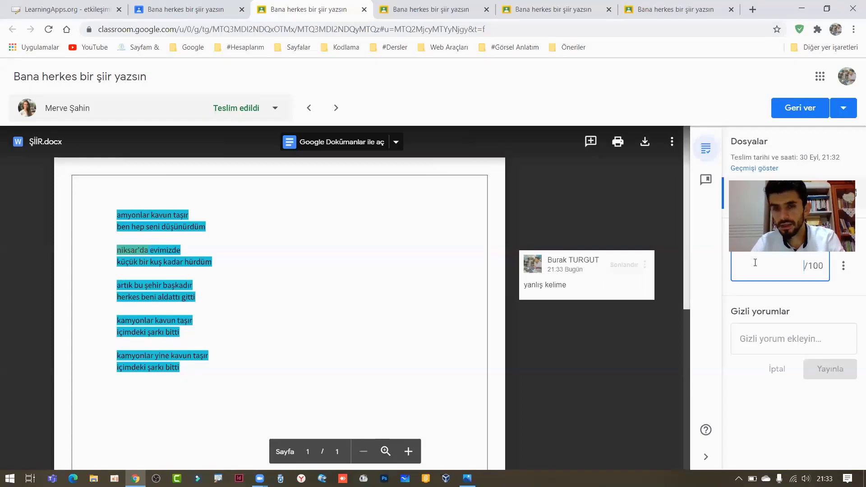
type("95")
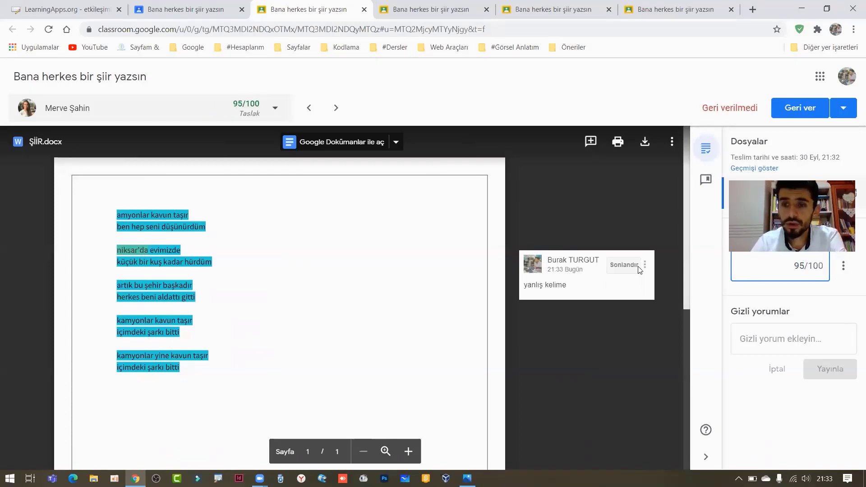
left_click(768, 338)
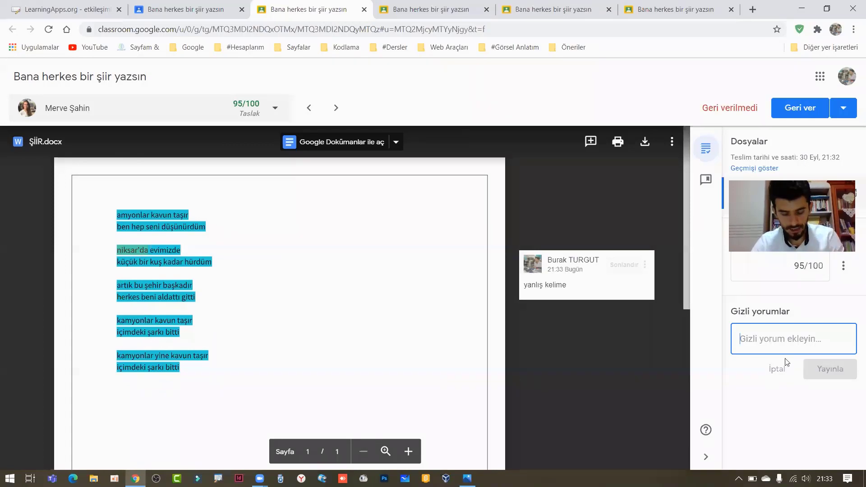
type("asdkasdjasd")
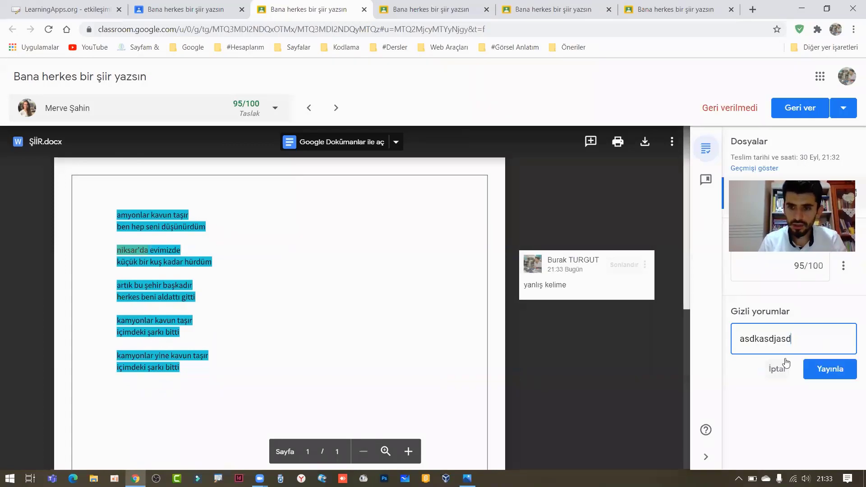
type("asdasdasljdk asdjashd")
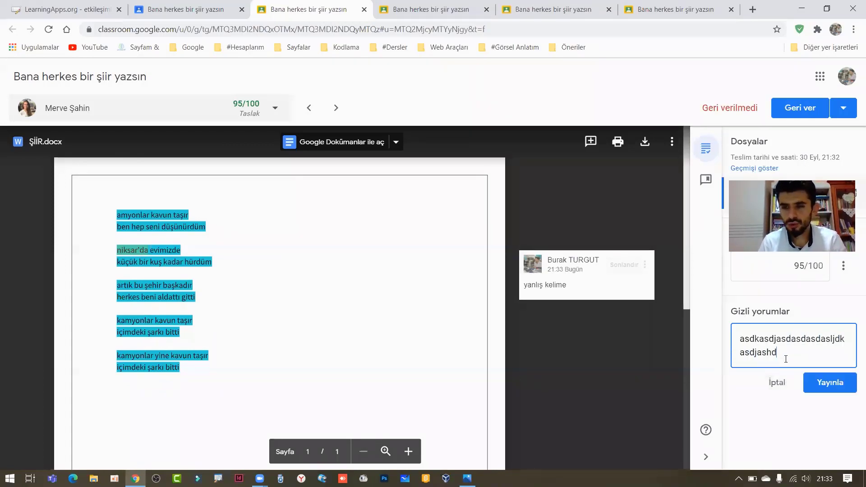
type("jashdasjhdjh")
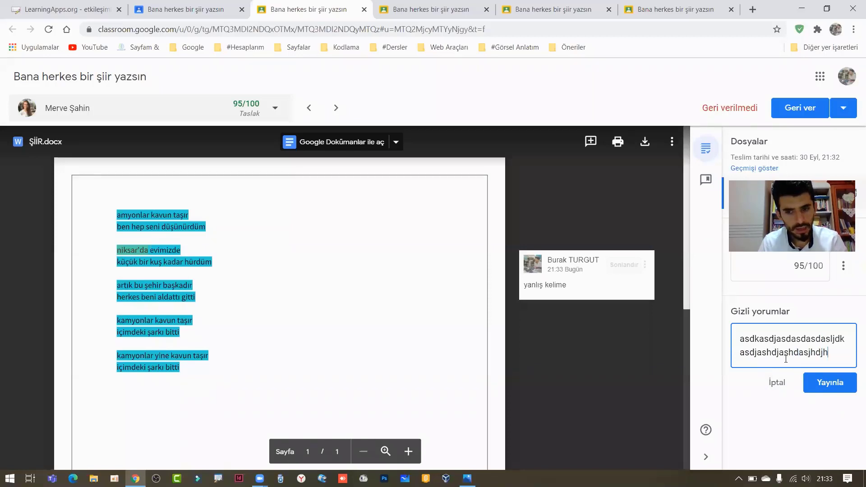
type("asjdhajsdhjhasjdh")
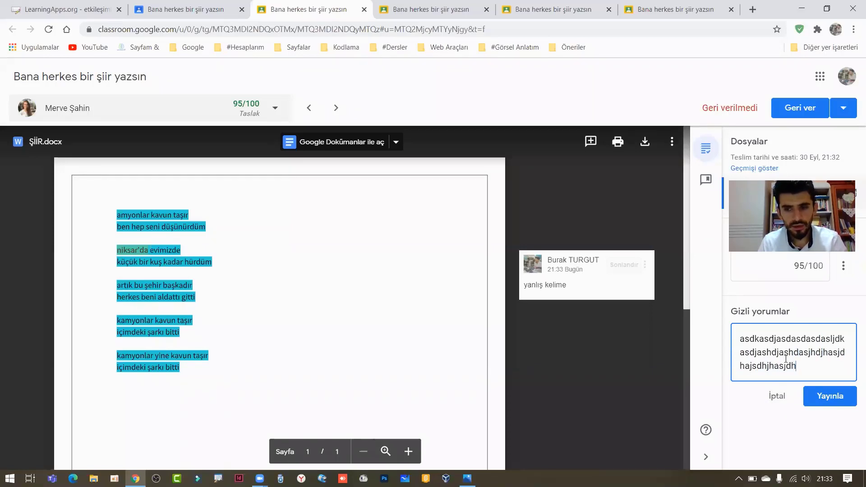
type("jhashdjhasjd hahsdjhasjdhasjdh")
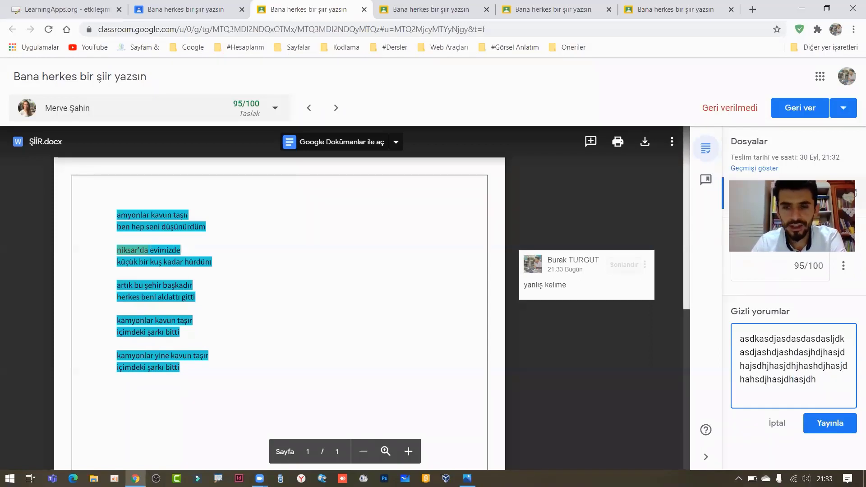
left_click(827, 428)
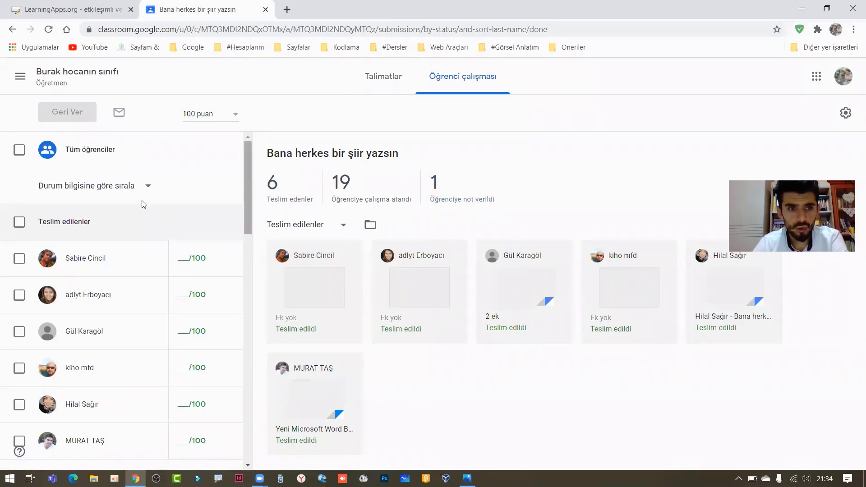
- Sort the poem assignment's student list by surname
left_click(119, 190)
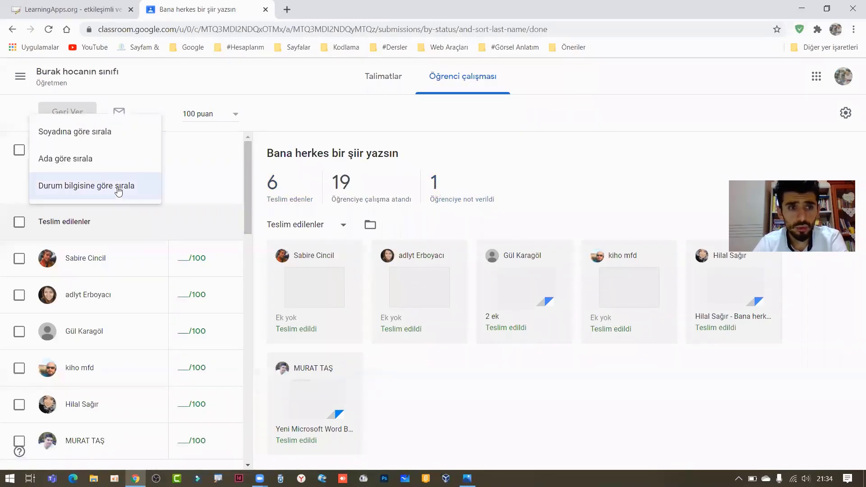
left_click(101, 163)
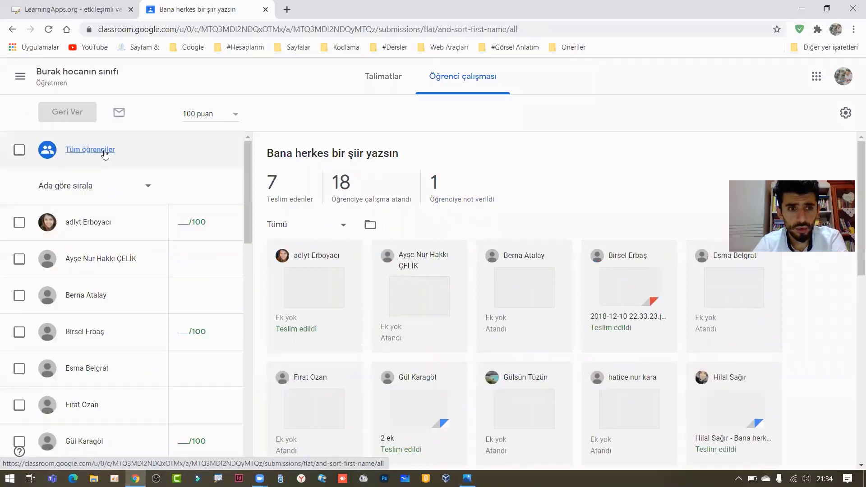
left_click(100, 187)
key("Up")
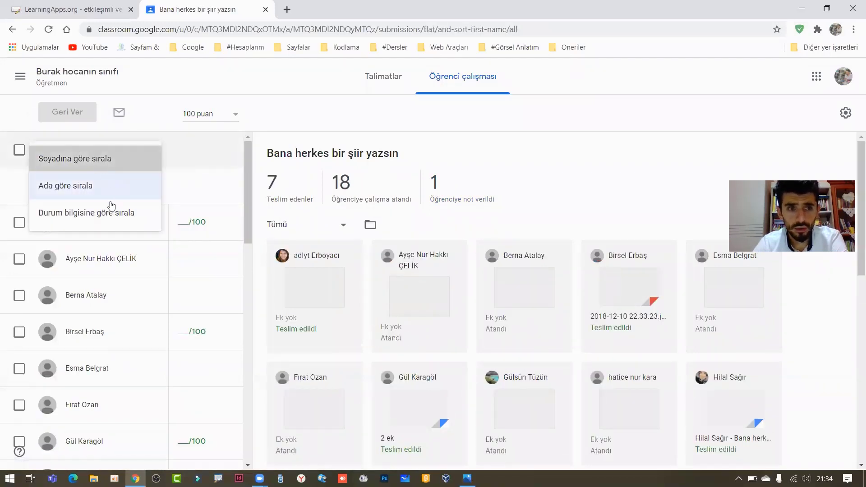
key("Return")
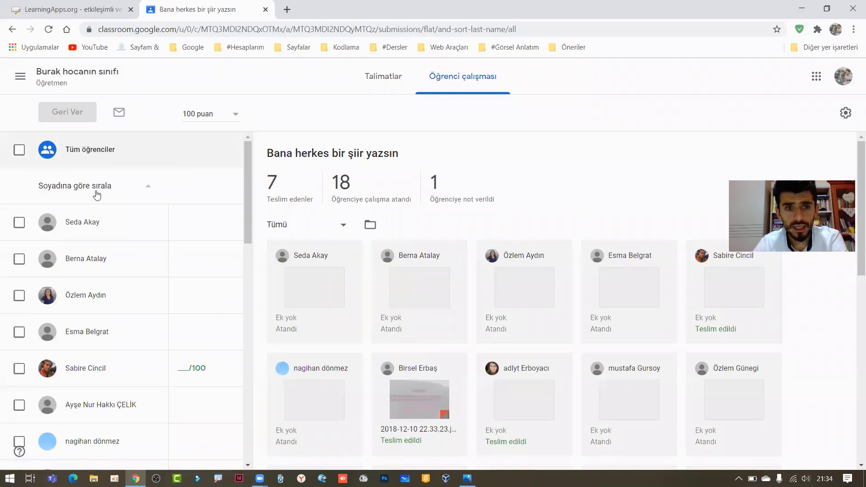
- Filter to the 7 students who turned in work and open one student's poem photo
scroll(97, 195, "down", 10)
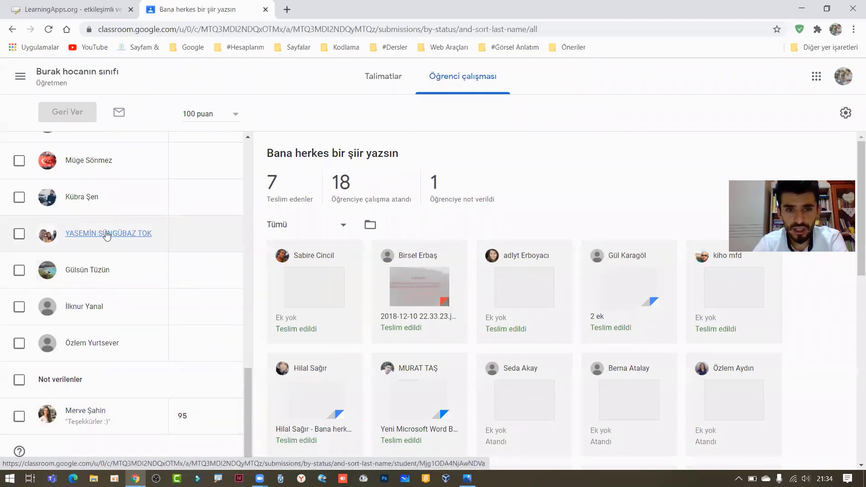
left_click(272, 188)
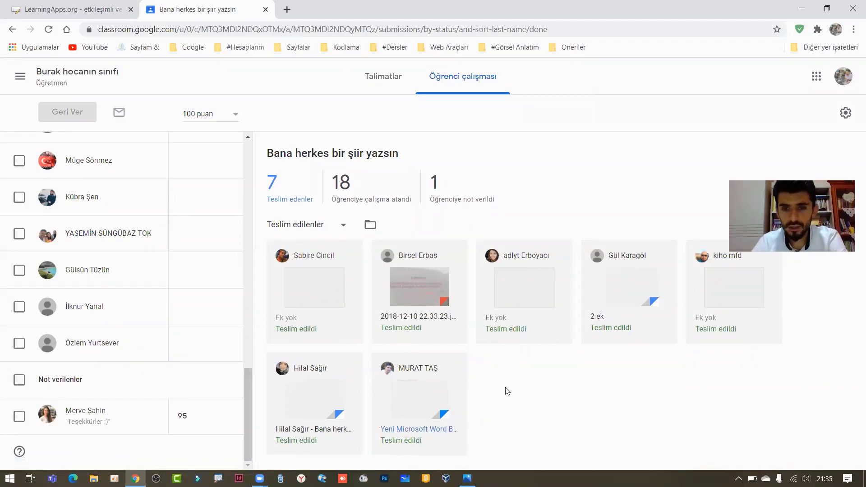
left_click(453, 275)
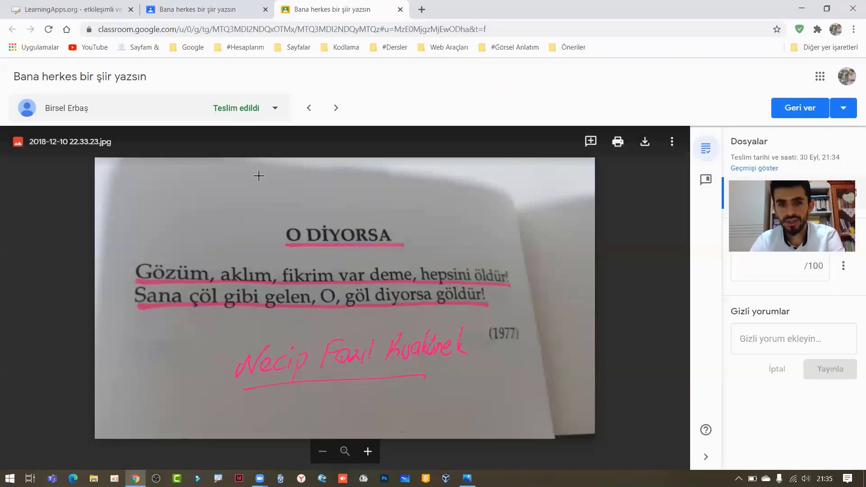
- Enter a grade of 100 for the 'O DİYORSA' poem and confirm returning it
left_click(794, 266)
type("100")
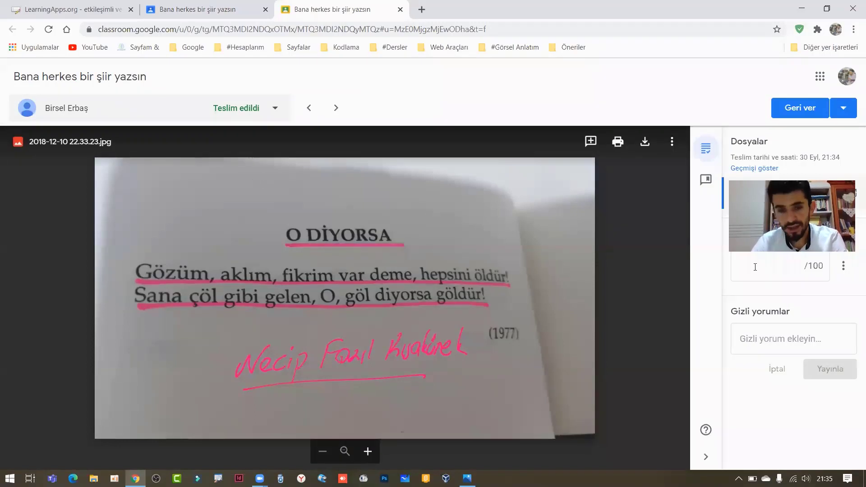
left_click(795, 114)
left_click(532, 305)
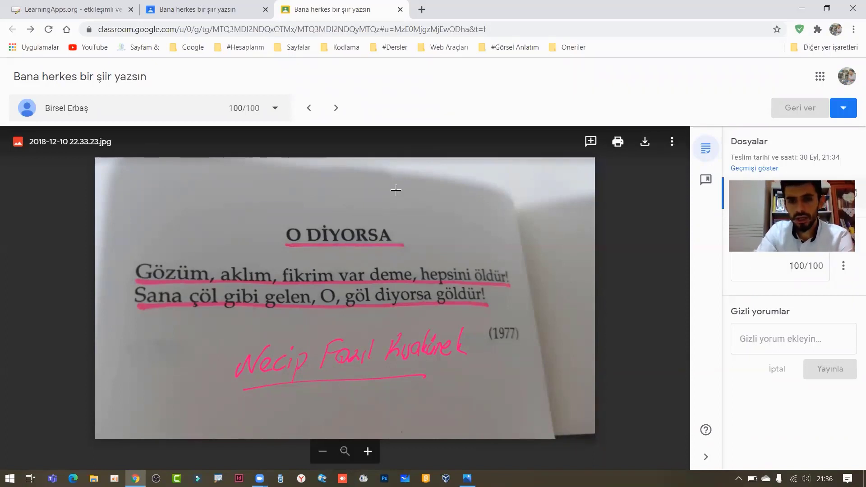
- Download the submitted poem image 2018-12-10 22.33.23.jpg
left_click(645, 144)
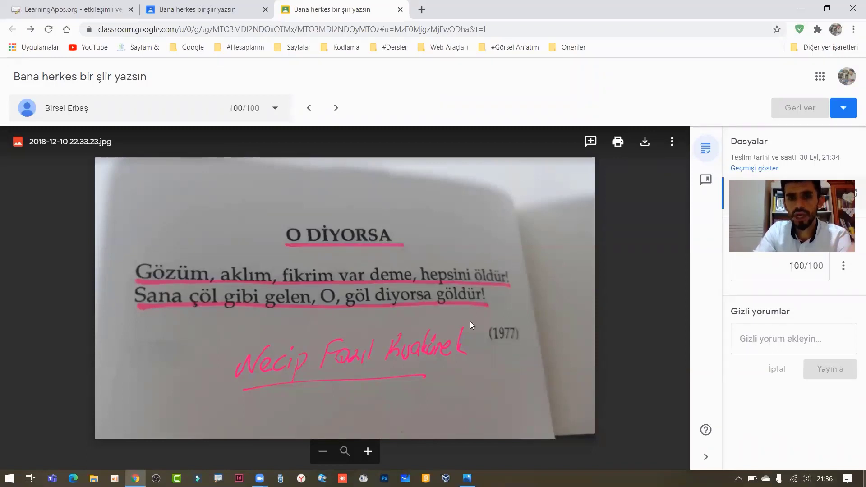
left_click(646, 142)
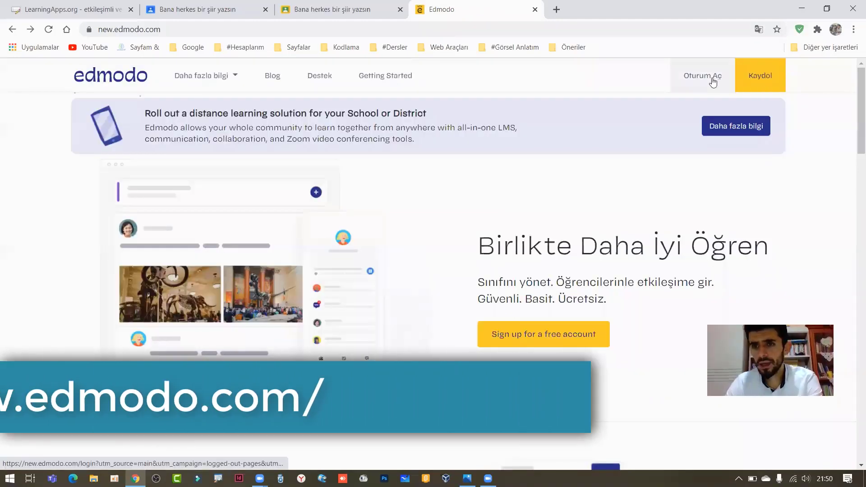
- Sign in to Edmodo with Google using the teacher's account
left_click(712, 77)
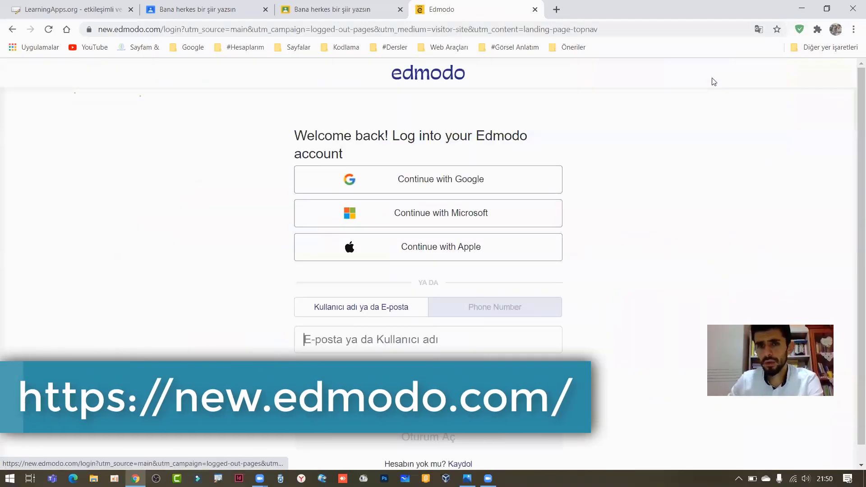
left_click(498, 173)
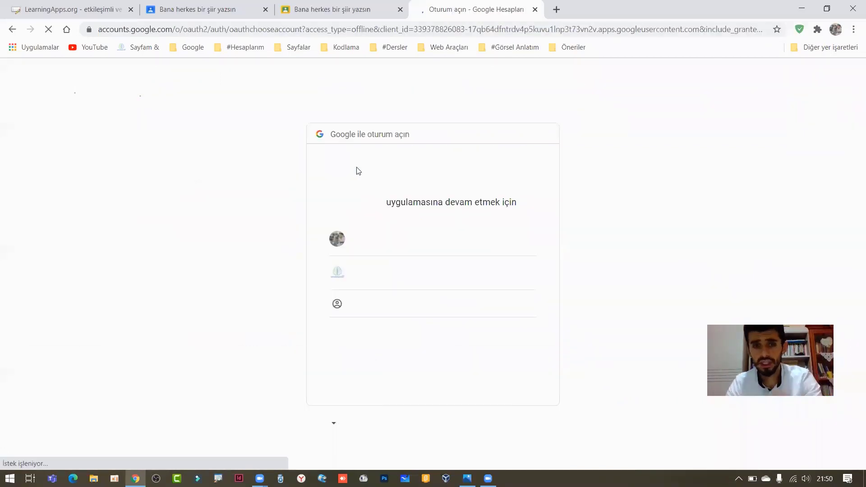
left_click(404, 244)
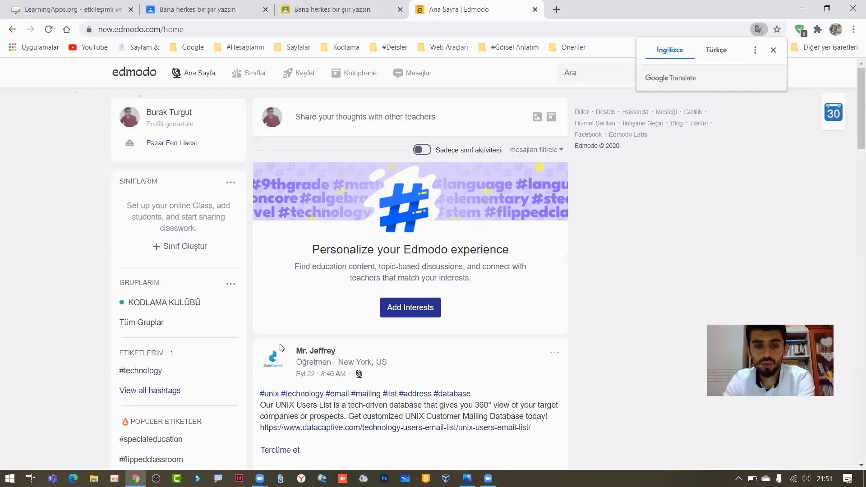
- Go to Sınıflar in Edmodo's top navigation bar
left_click(246, 73)
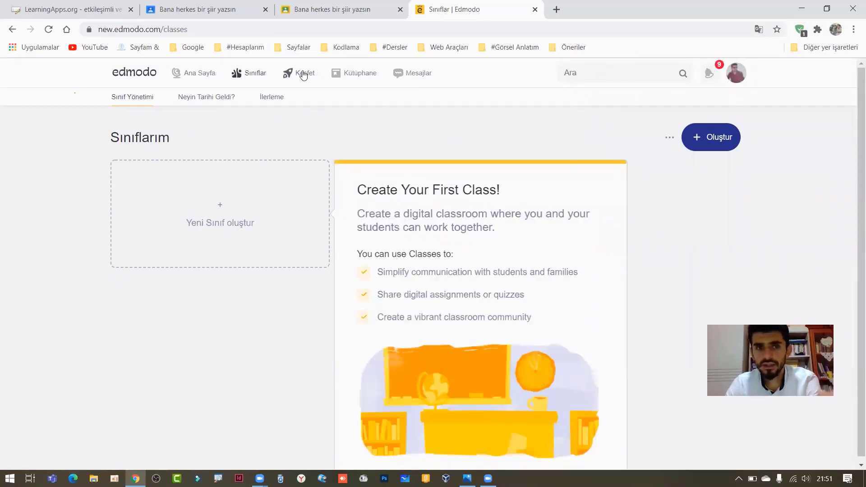
- In Mesajlar, view the shared-Word-file, thank-you, and most recent conversations in turn
left_click(419, 76)
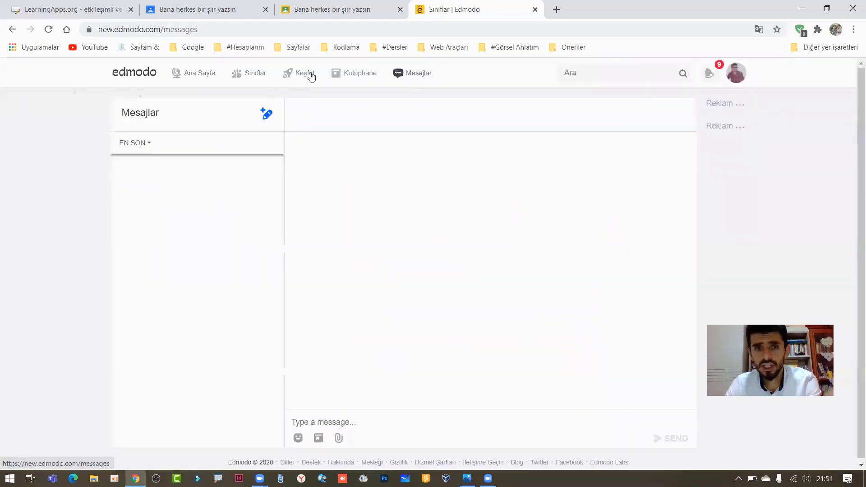
left_click(372, 75)
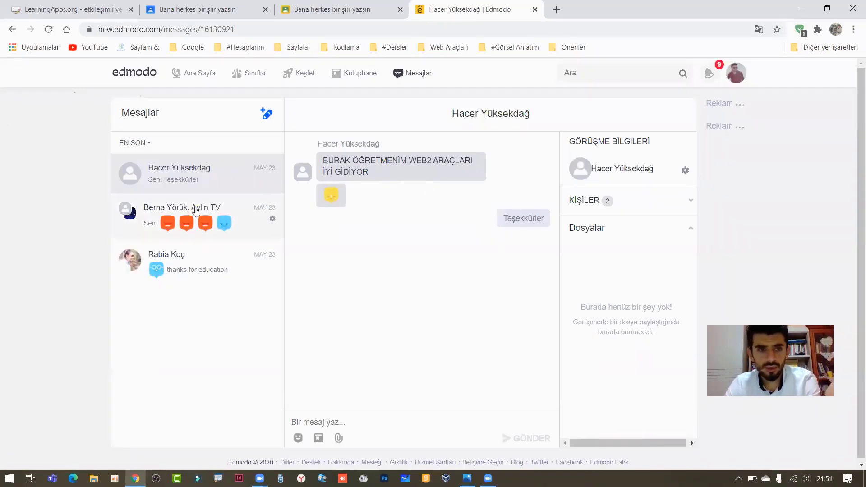
left_click(187, 220)
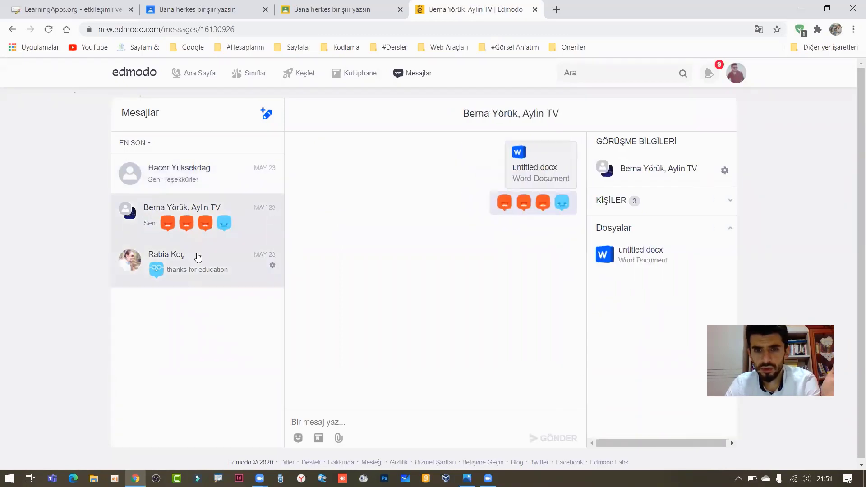
left_click(198, 256)
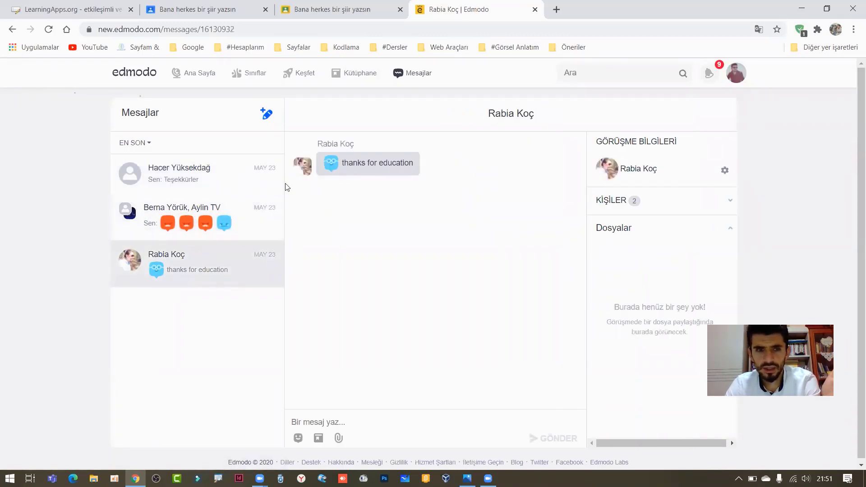
left_click(214, 194)
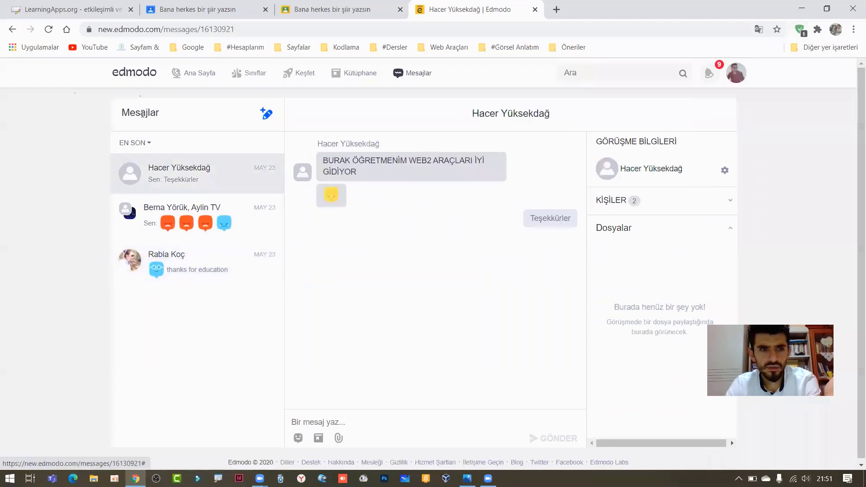
- Reach the İlerleme gradebook for KODLAMA KULUBU through Neyin Tarihi Geldi?, closing the stray profile tab
left_click(251, 75)
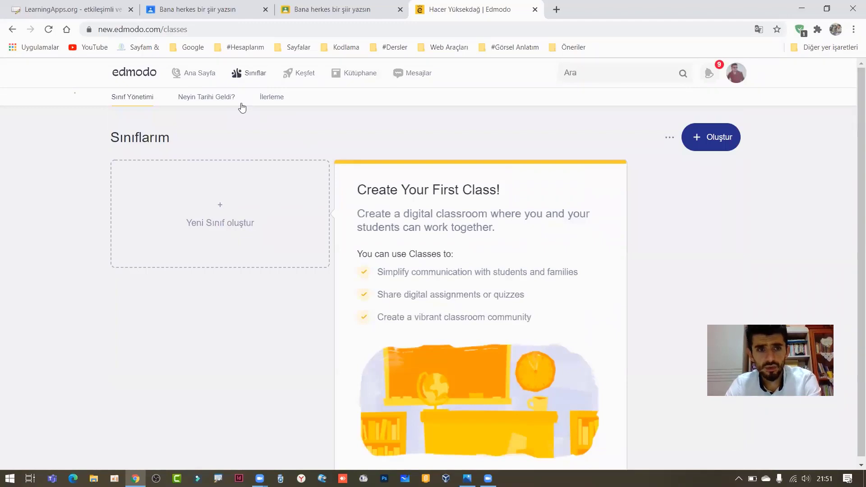
left_click(201, 103)
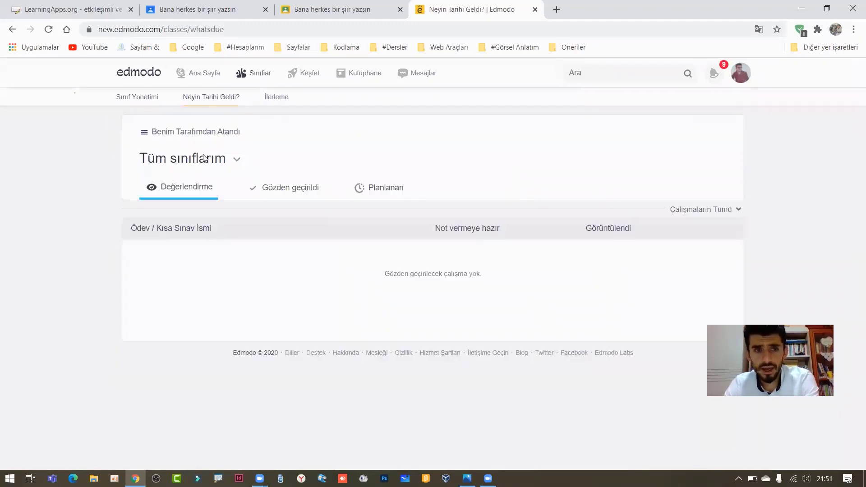
left_click(272, 103)
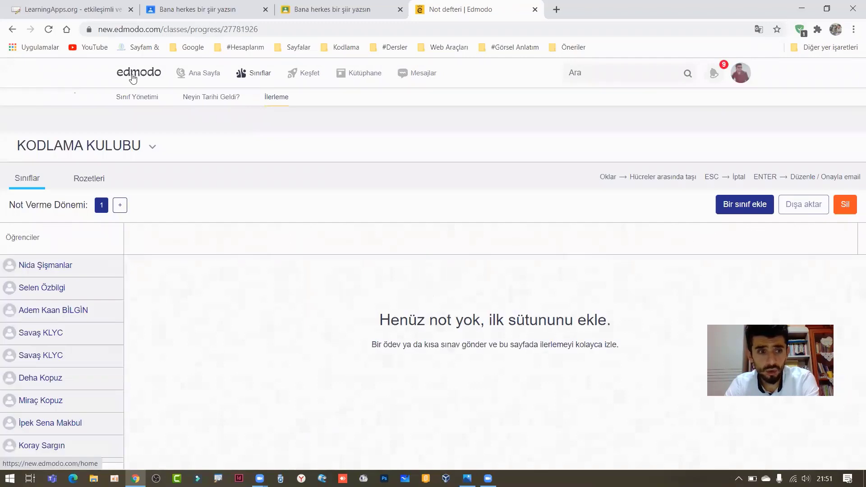
scroll(67, 285, "down", 2)
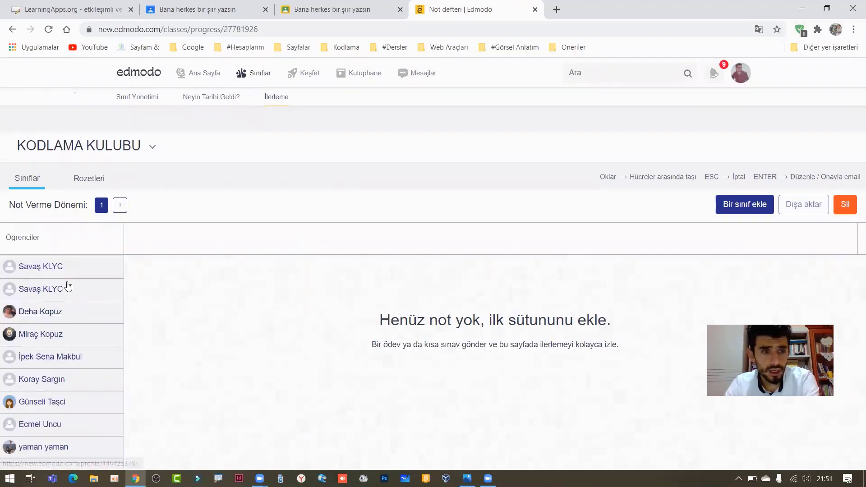
scroll(63, 306, "down", 1)
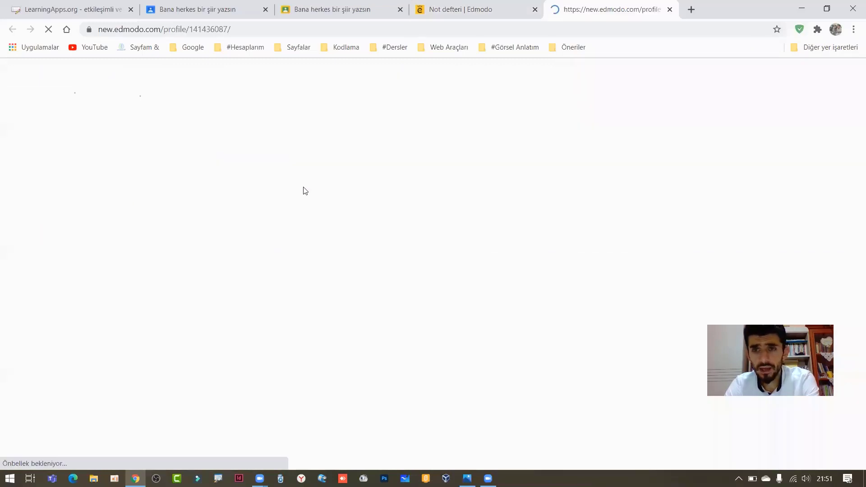
left_click(670, 10)
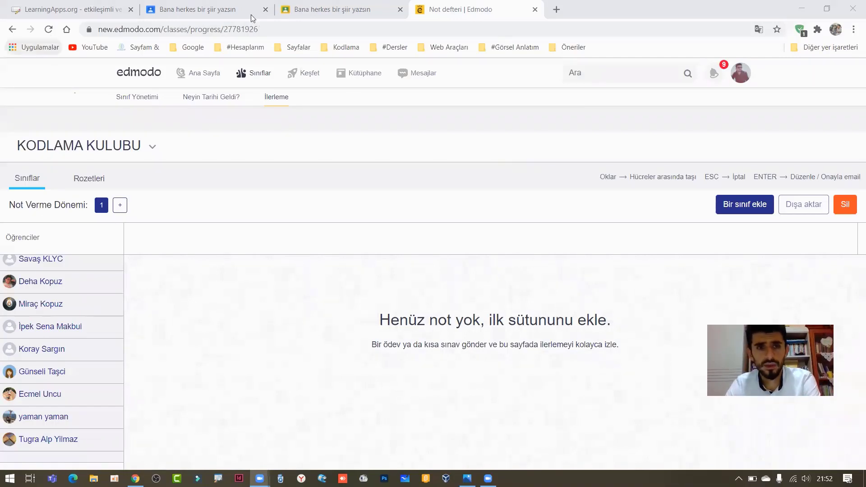
- Close the gradebook tab, reopen Edmodo from a Google search, and show Sınıflarım
left_click(534, 10)
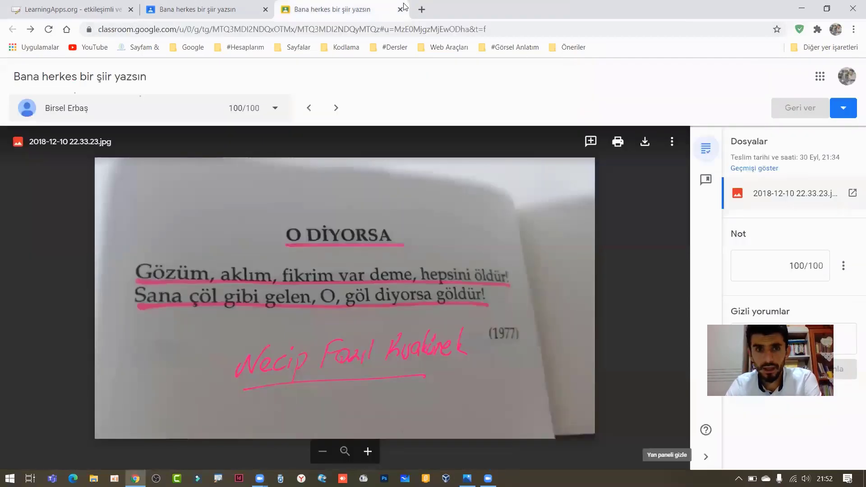
left_click(422, 10)
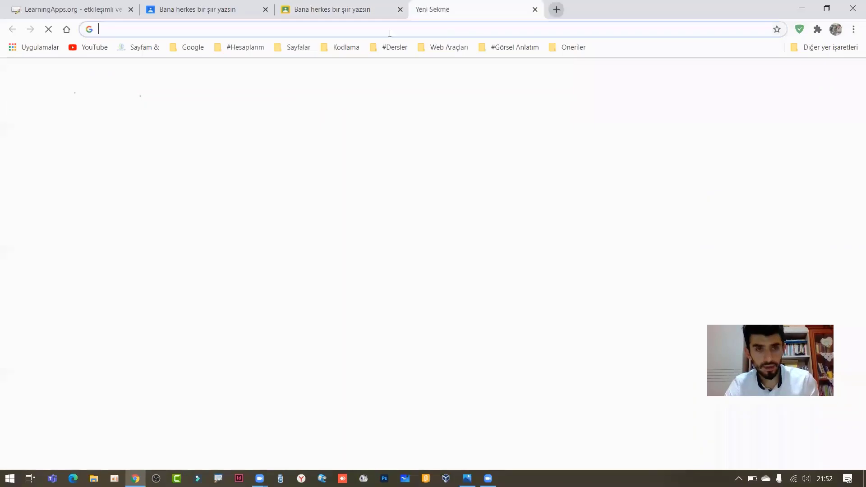
type("e")
left_click(507, 48)
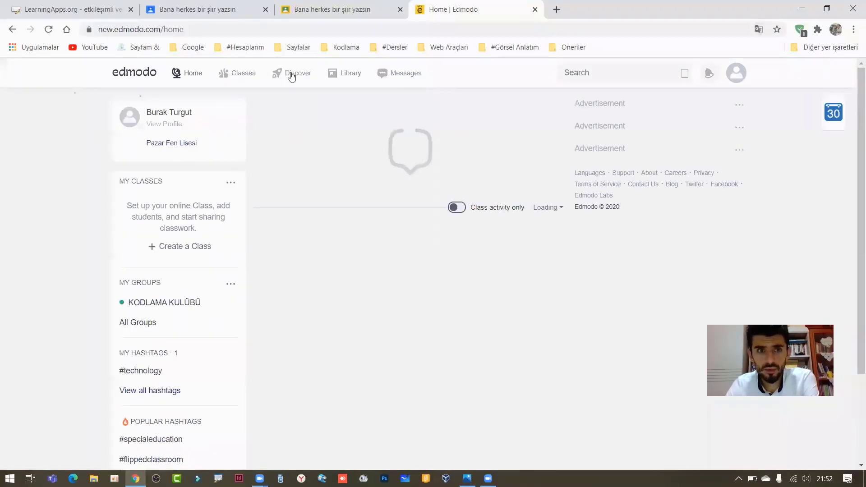
left_click(253, 79)
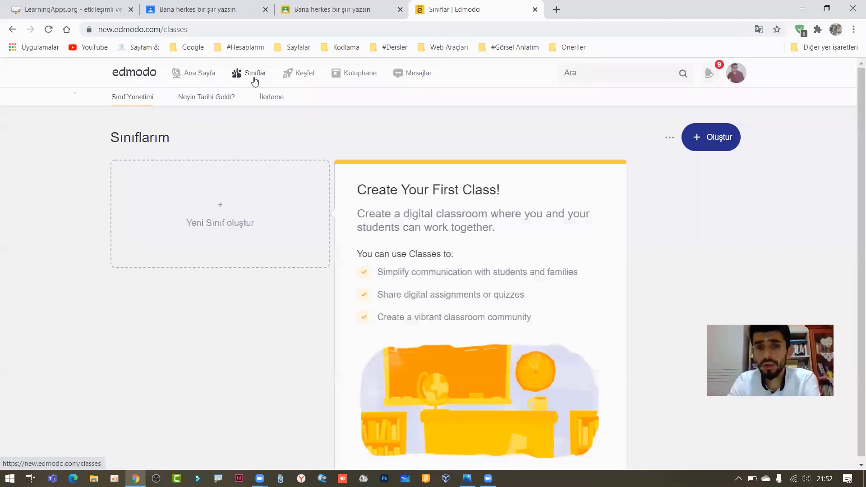
- Start a new class named 'Sınıfım' with description 'Öğretmenler Grubu'
left_click(201, 200)
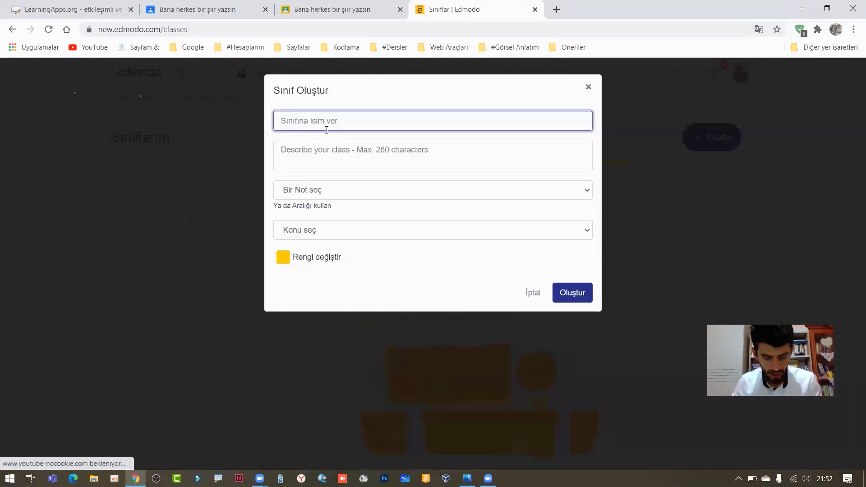
type("Sınıfım")
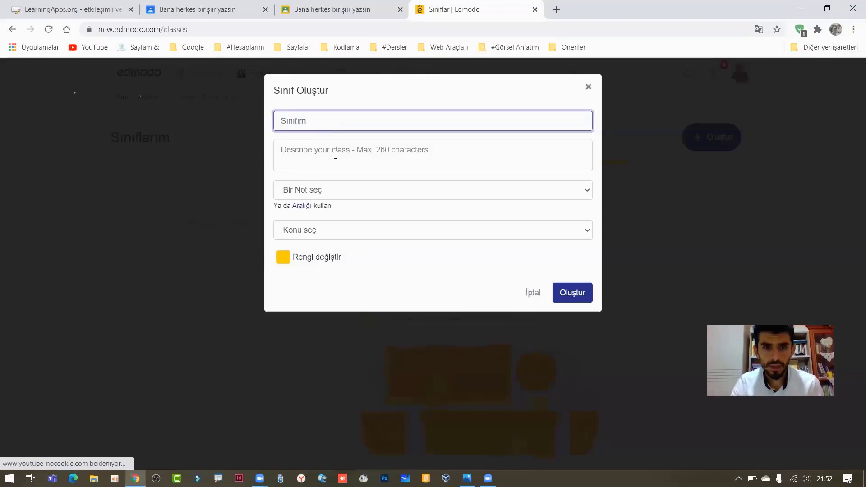
left_click(335, 155)
type("Öğr")
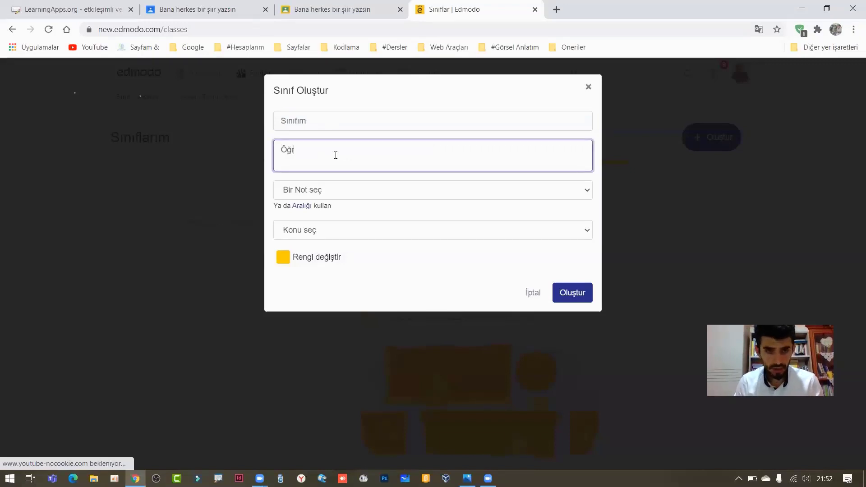
type("etmenler Grubu")
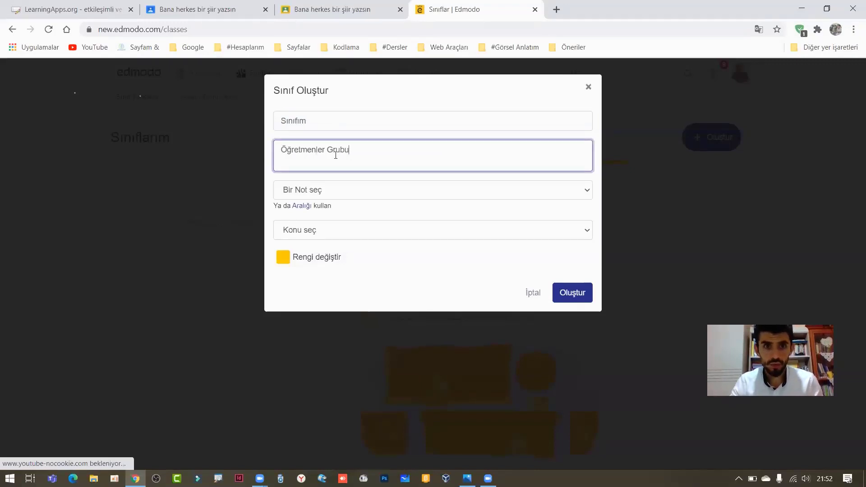
- Set grade Yetişkin Eğitimi, subject Bilgisayar Teknolojisi, sub-subject Computer Technology, and create the class
left_click(316, 193)
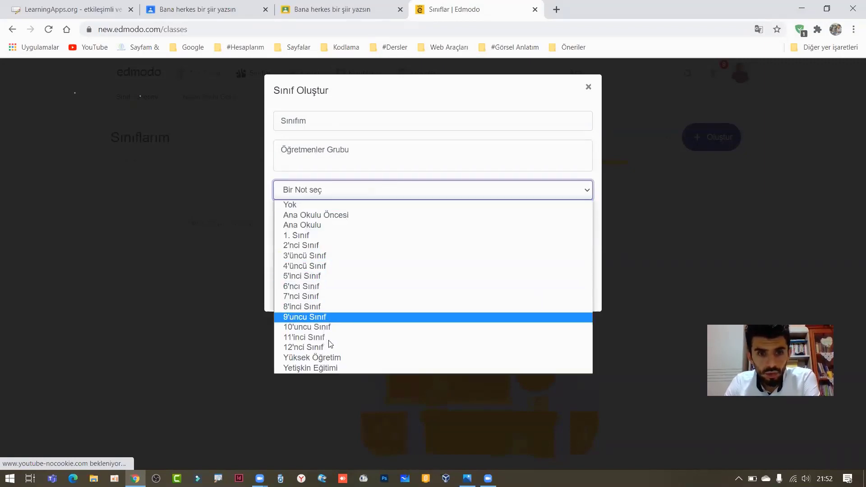
left_click(322, 369)
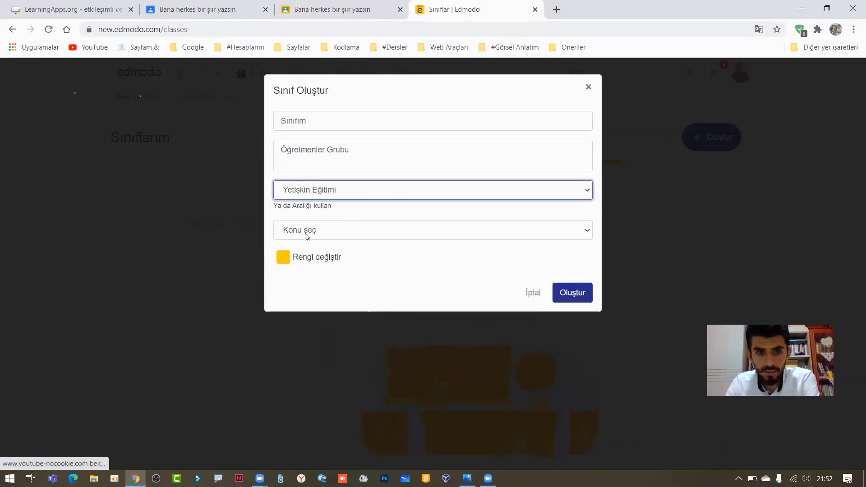
left_click(306, 232)
left_click(311, 259)
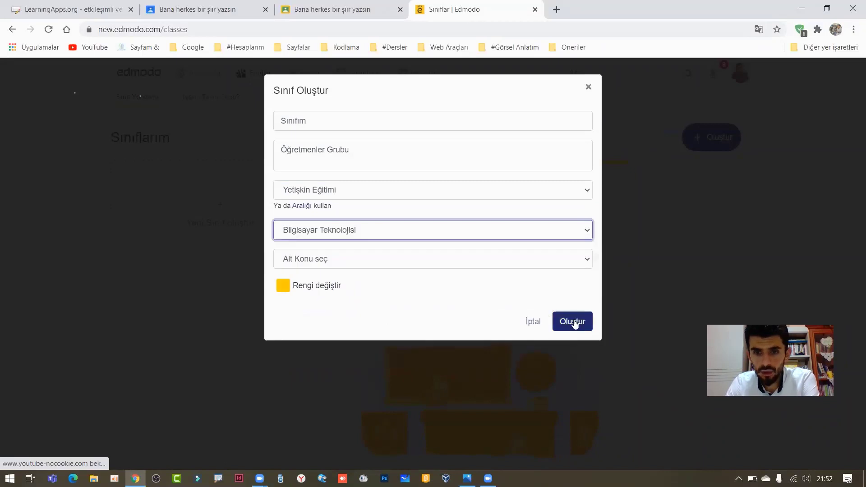
left_click(574, 322)
left_click(339, 260)
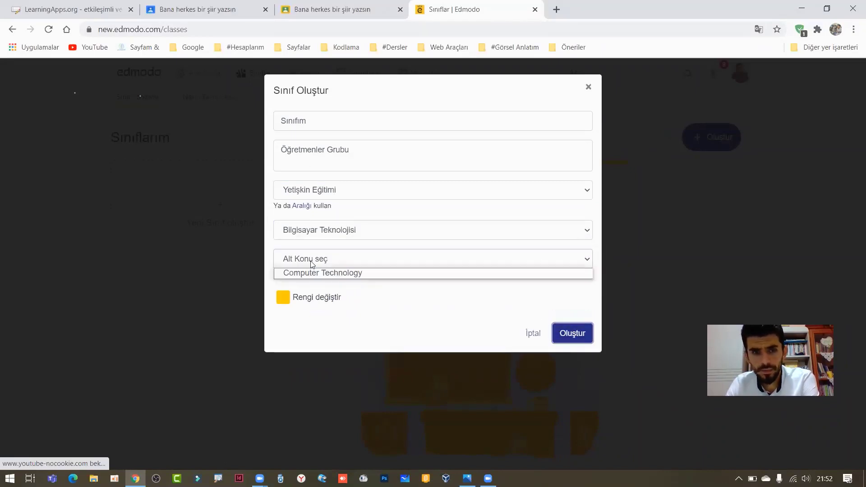
left_click(306, 273)
left_click(572, 324)
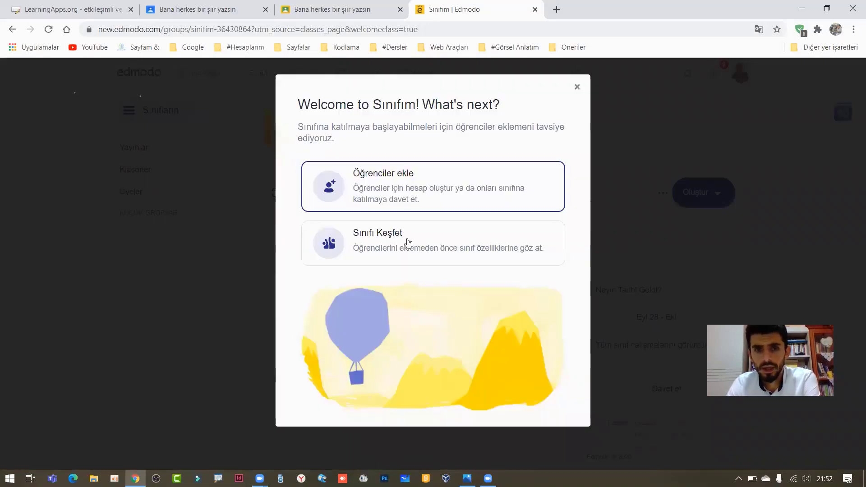
- Choose Öğrenciler ekle for Sınıfım and translate the page into Turkish
left_click(405, 201)
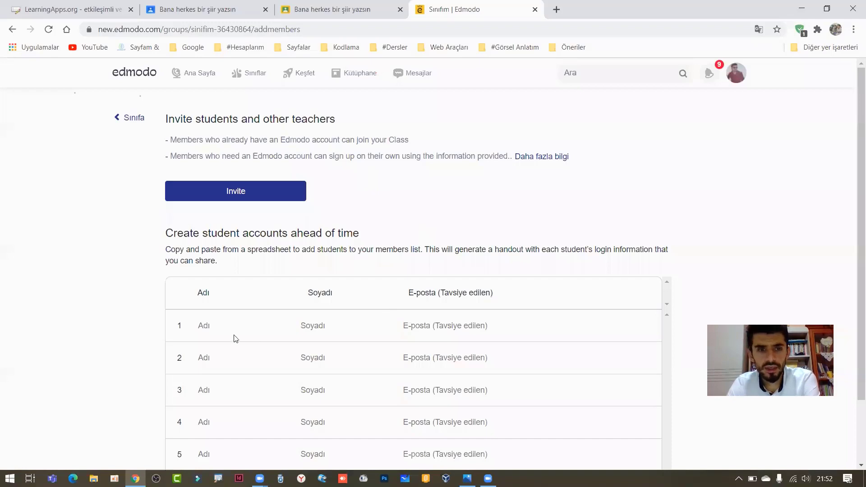
scroll(247, 339, "down", 1)
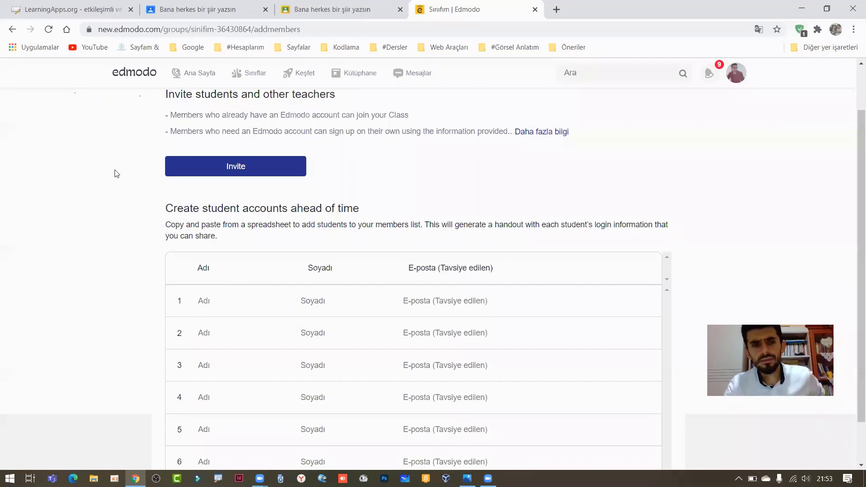
right_click(99, 158)
left_click(146, 275)
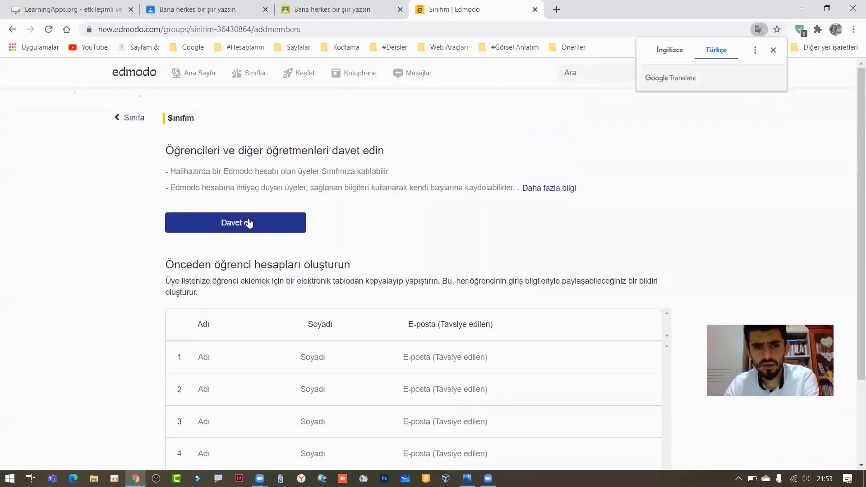
- Reveal Sınıfım's class code and copy its teacher join link, then close the invite window
left_click(250, 223)
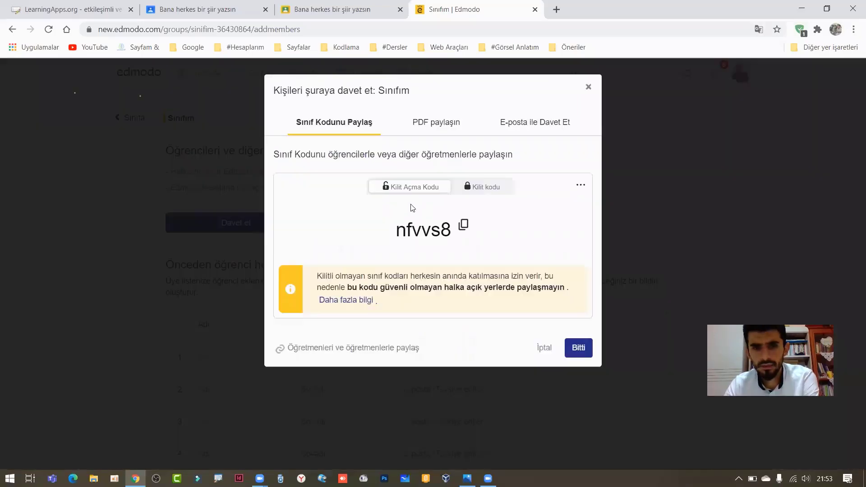
left_click_drag(451, 233, 402, 231)
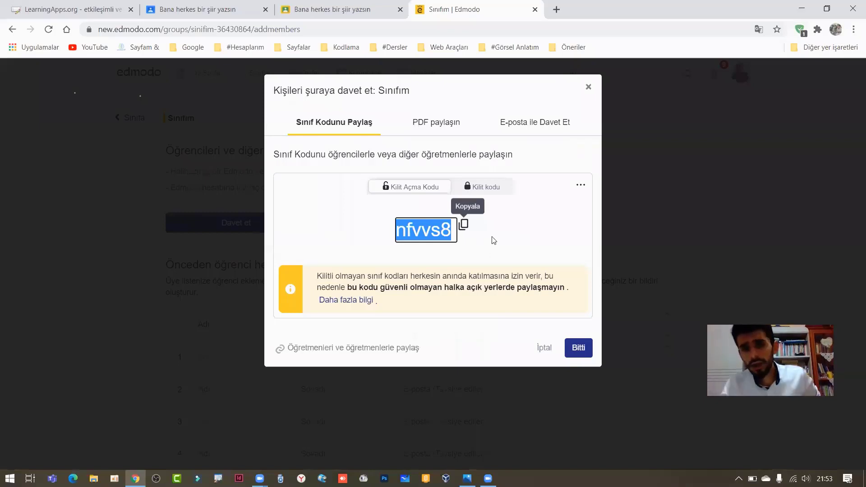
left_click(494, 241)
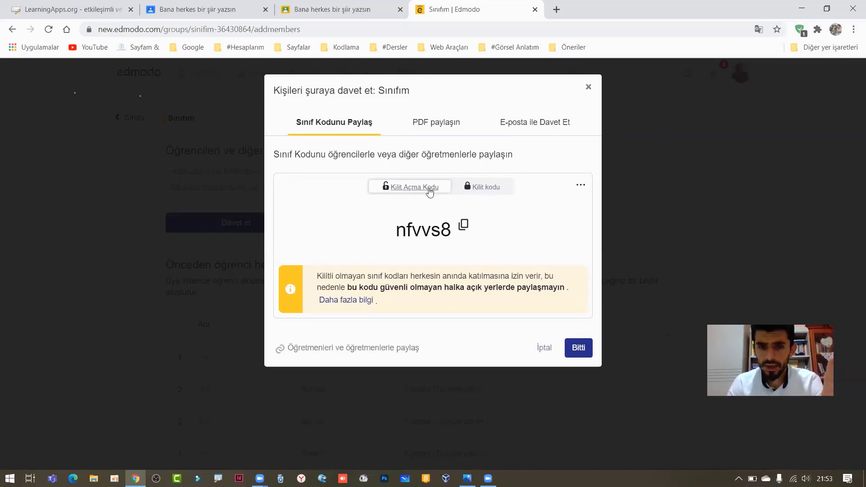
left_click(363, 353)
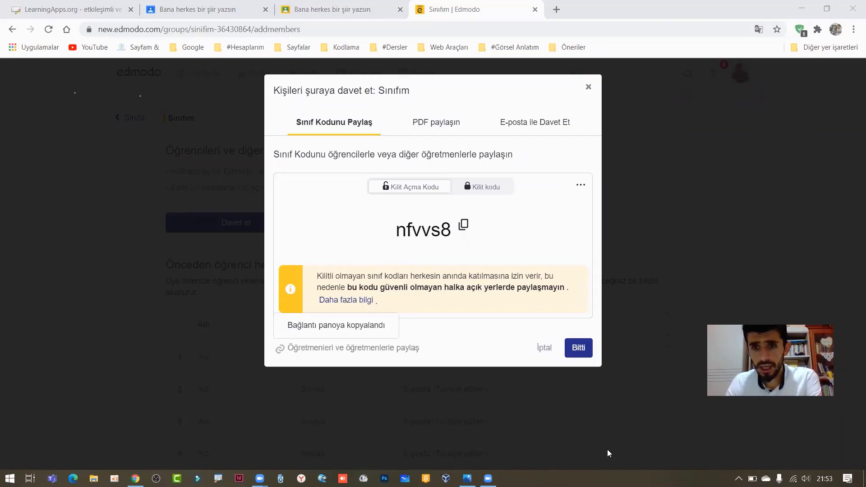
left_click(827, 9)
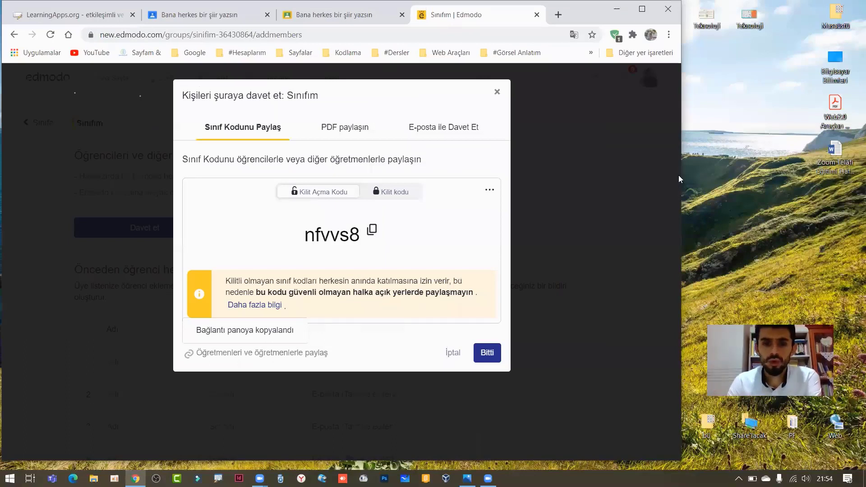
left_click(452, 353)
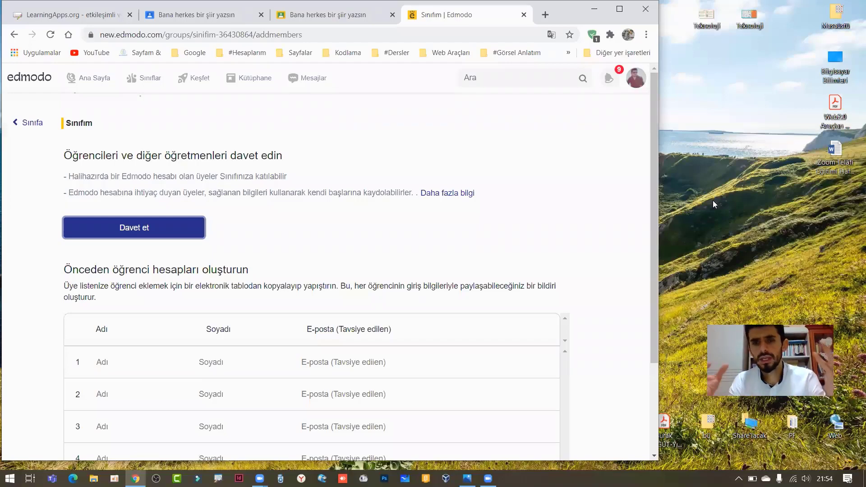
- Accept the teacher's join request from the notifications list with KABUL ET
left_click(609, 80)
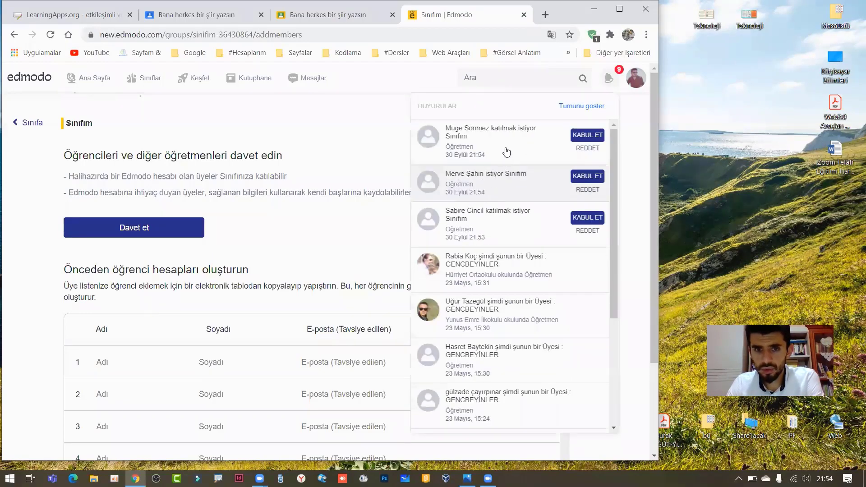
left_click(593, 215)
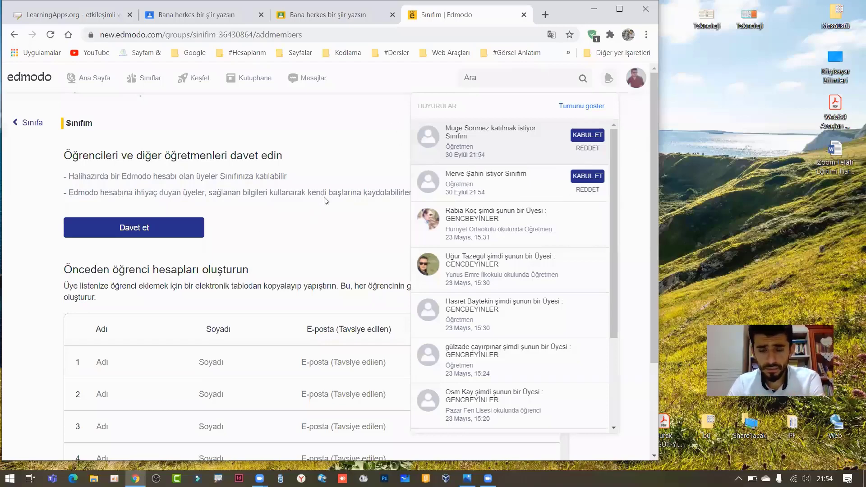
left_click(338, 191)
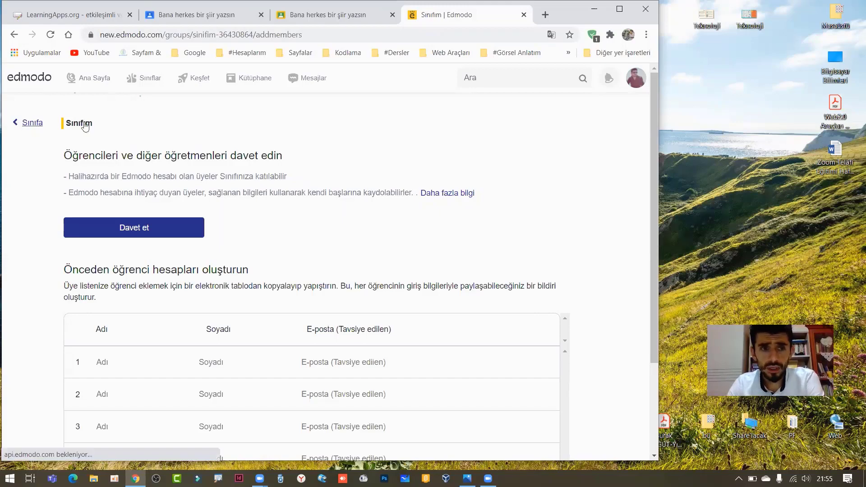
- Open Sınıfım's members, go to the Bekleyen tab and approve the pending student (Onayla)
left_click(23, 124)
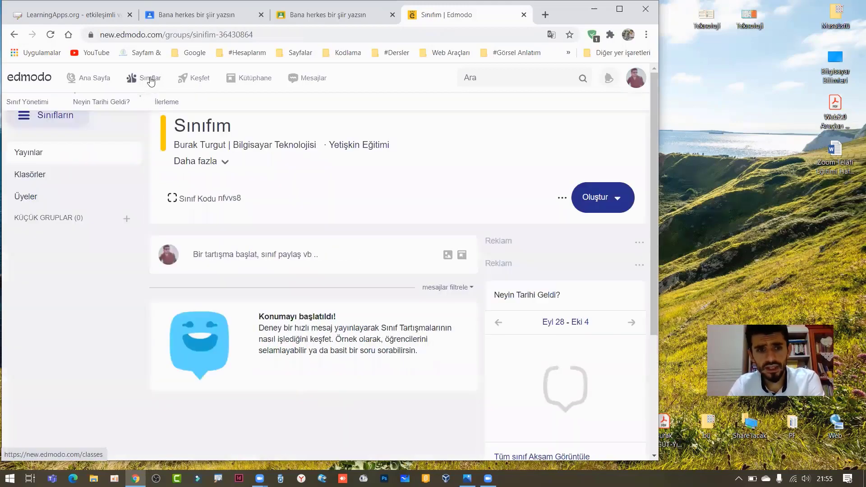
left_click(150, 81)
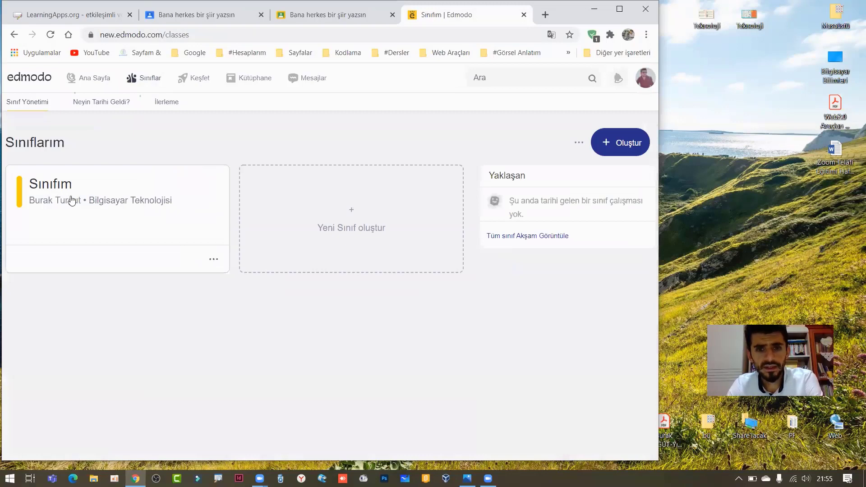
left_click(71, 200)
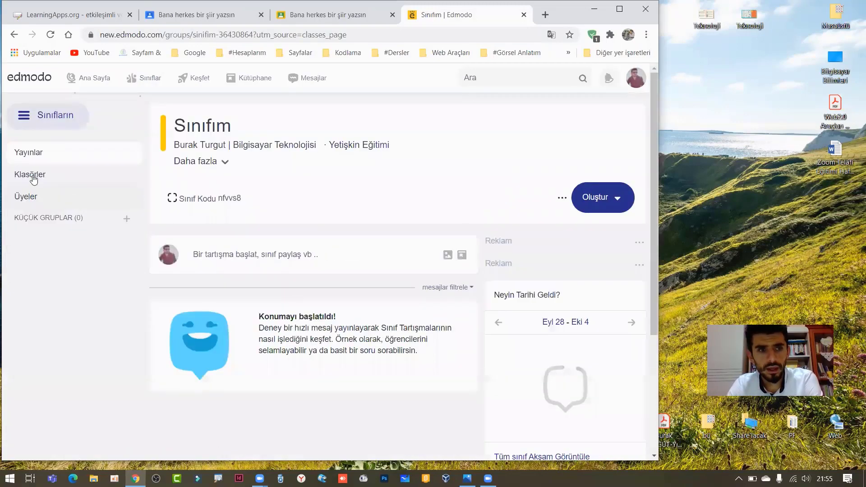
left_click(34, 197)
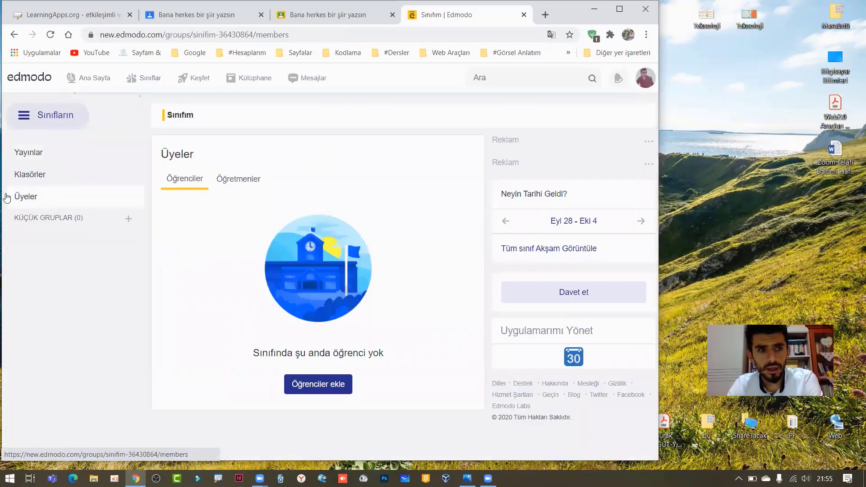
left_click(238, 182)
left_click(298, 185)
left_click(440, 243)
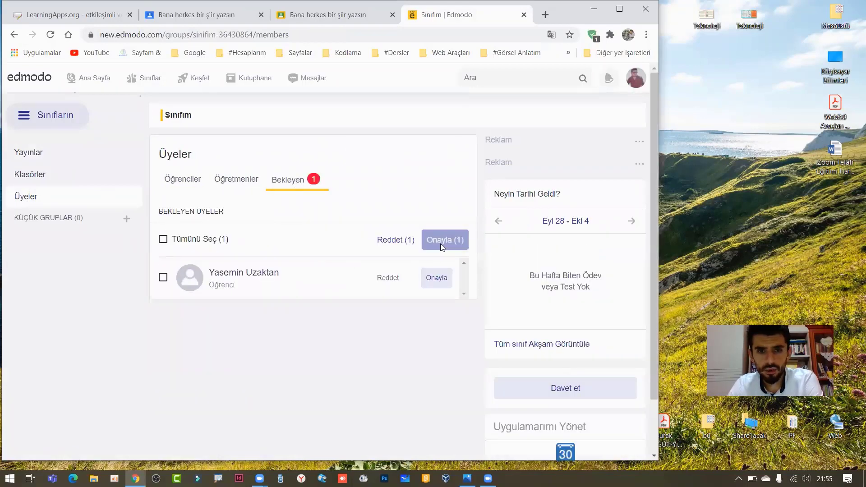
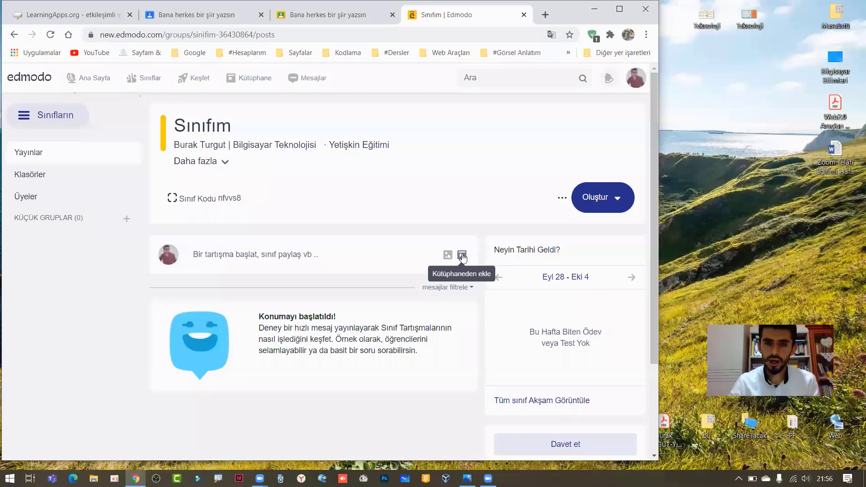
- Try linking a parent to a student by e-mail invitation, then close the parent-linking window
left_click(39, 202)
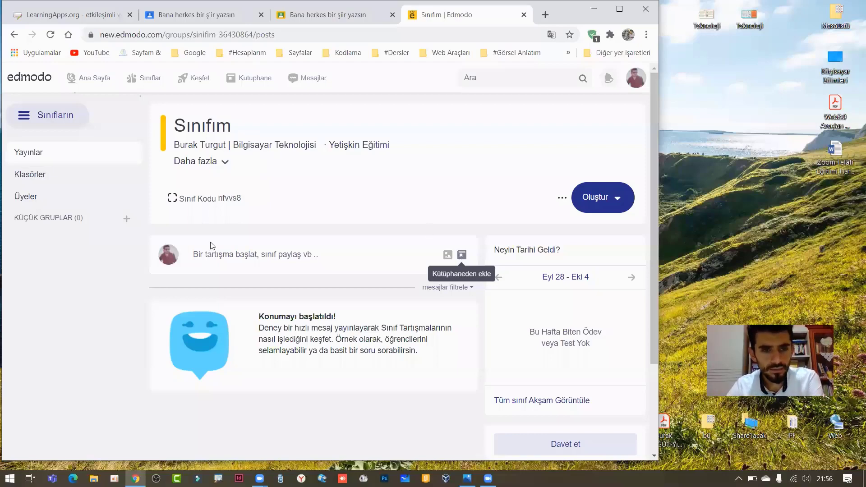
left_click(234, 208)
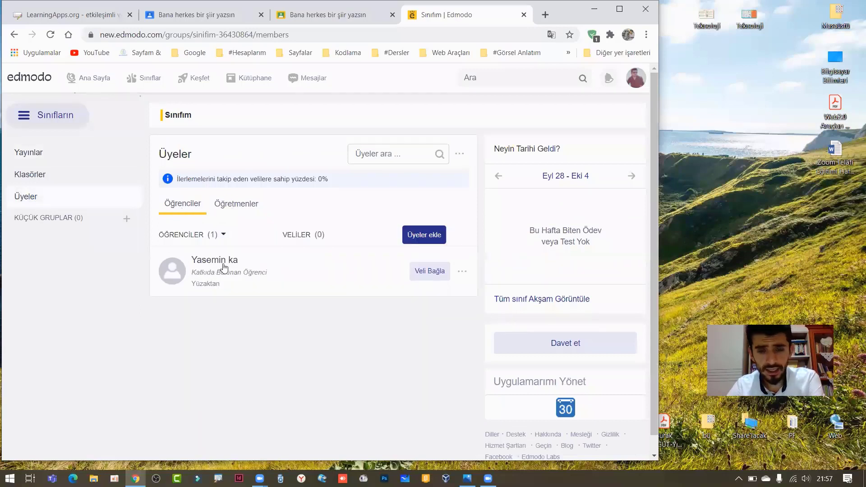
left_click(432, 277)
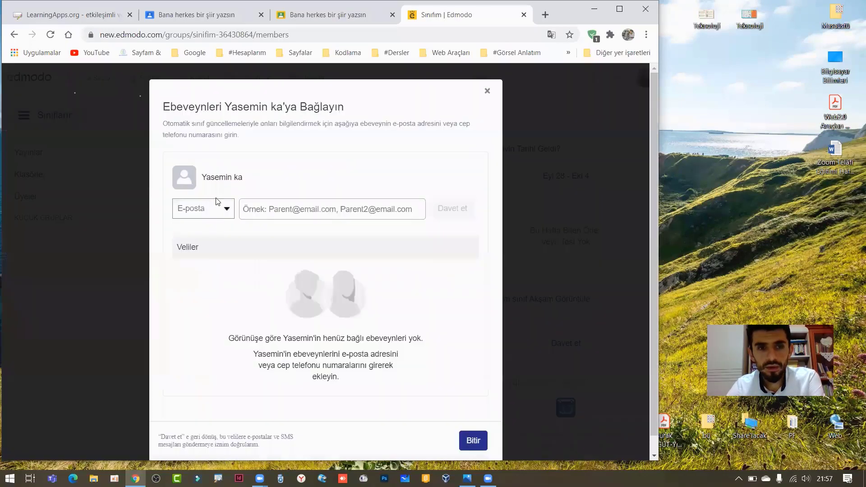
left_click(215, 210)
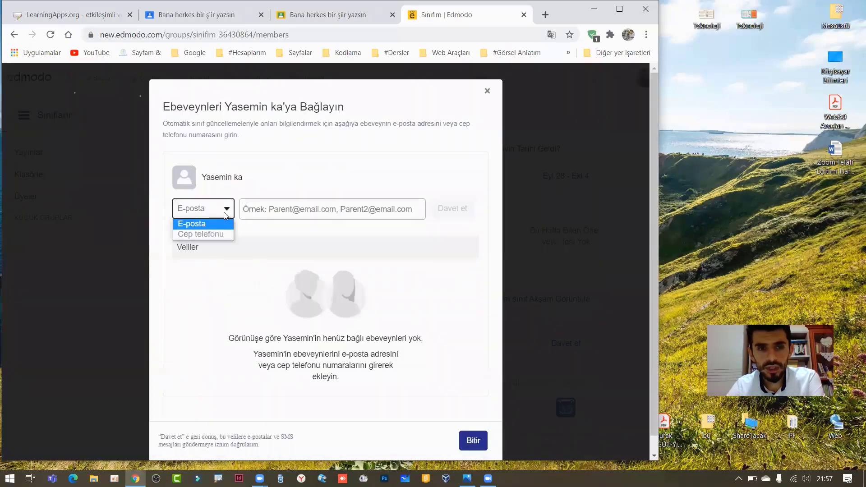
left_click(295, 216)
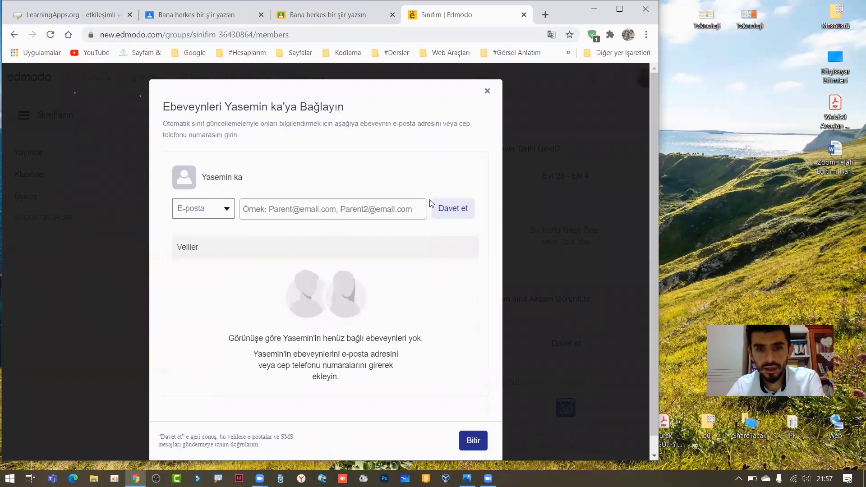
left_click(452, 213)
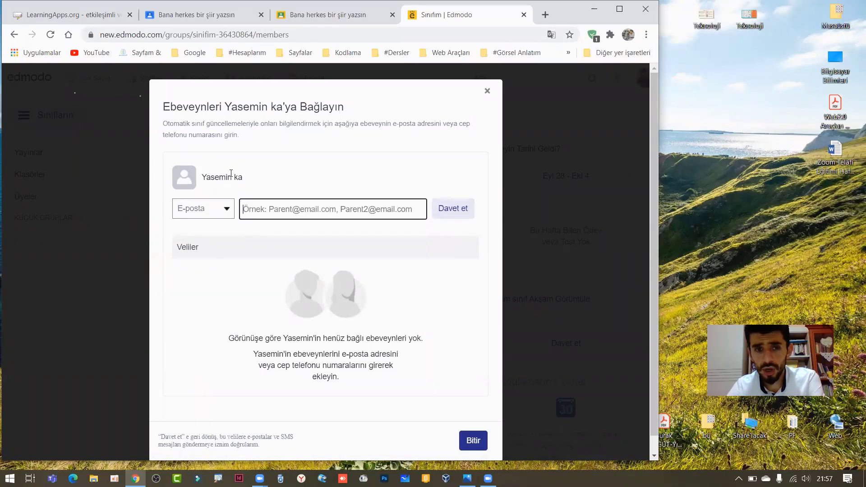
left_click(474, 442)
left_click(487, 91)
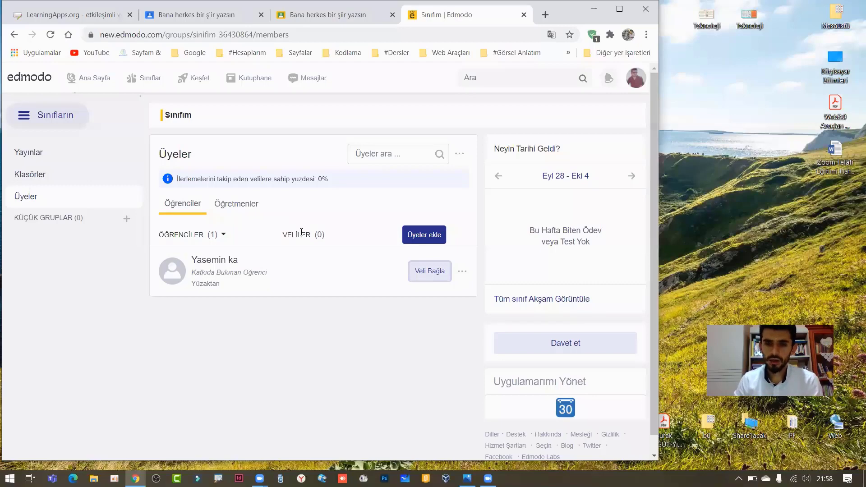
- View the class's teachers, return to the student list and open the class list
left_click(238, 204)
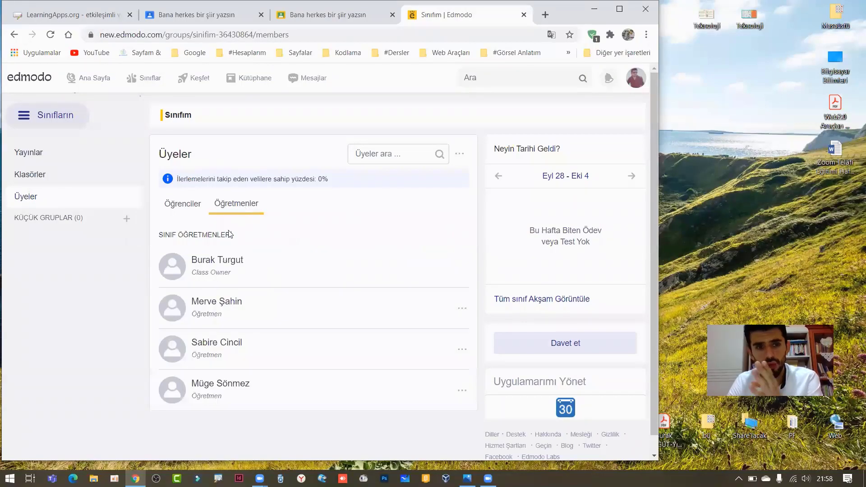
left_click(191, 203)
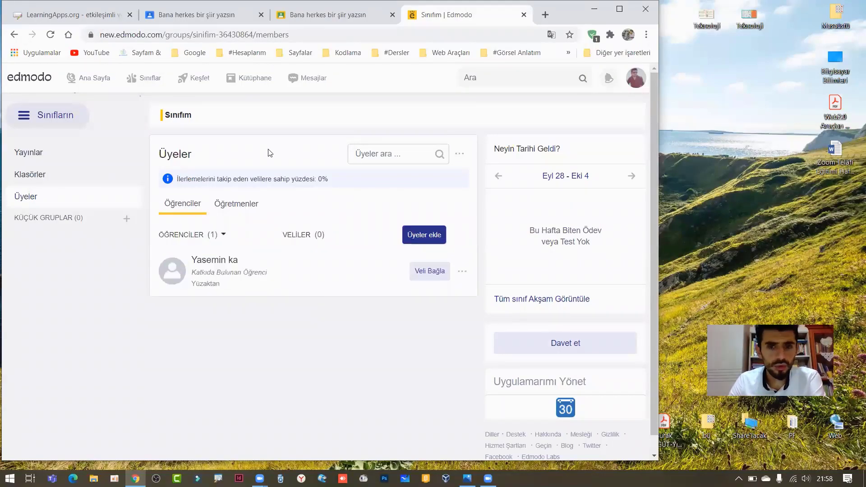
left_click(50, 116)
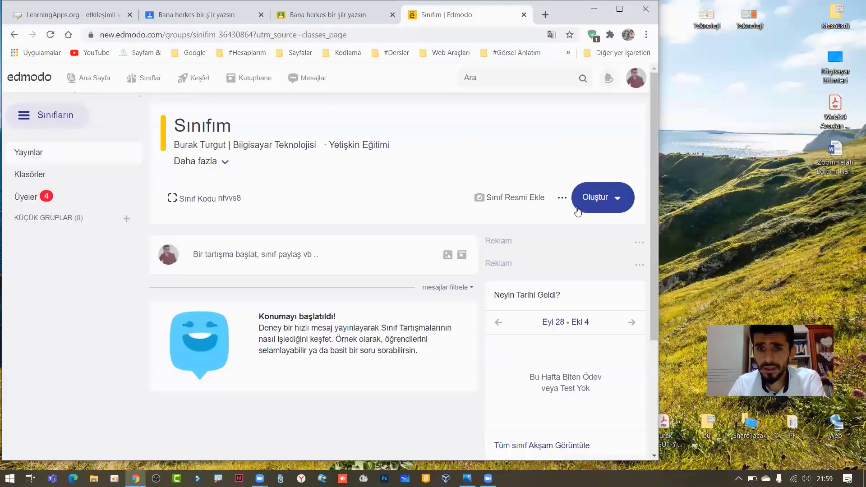
- Draft a Görev titled 'asdasd' with instructions 'asdasd', then close it without assigning
left_click(576, 209)
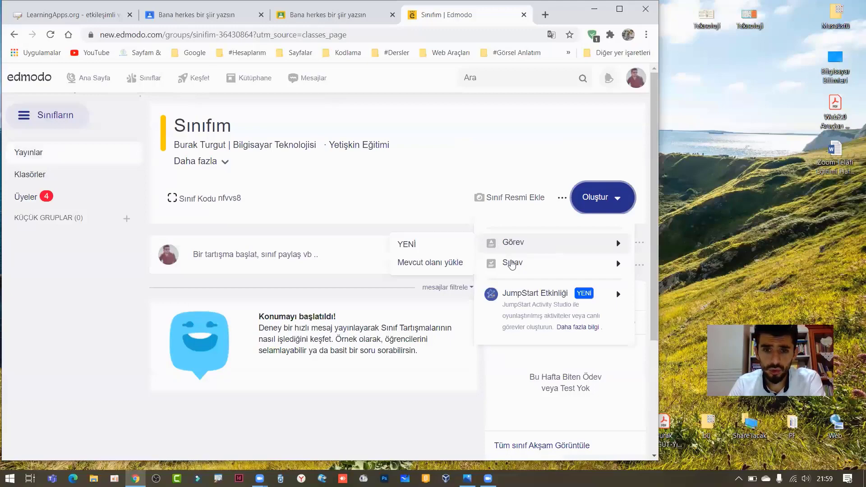
mouse_move(512, 264)
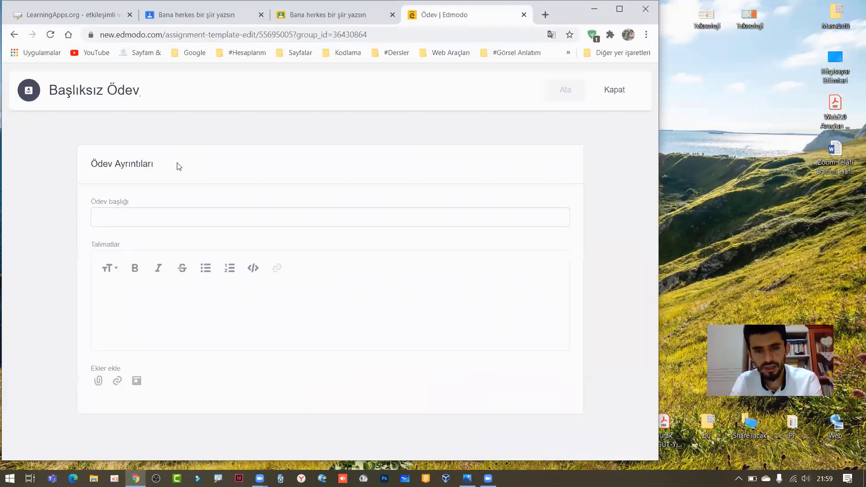
left_click(164, 207)
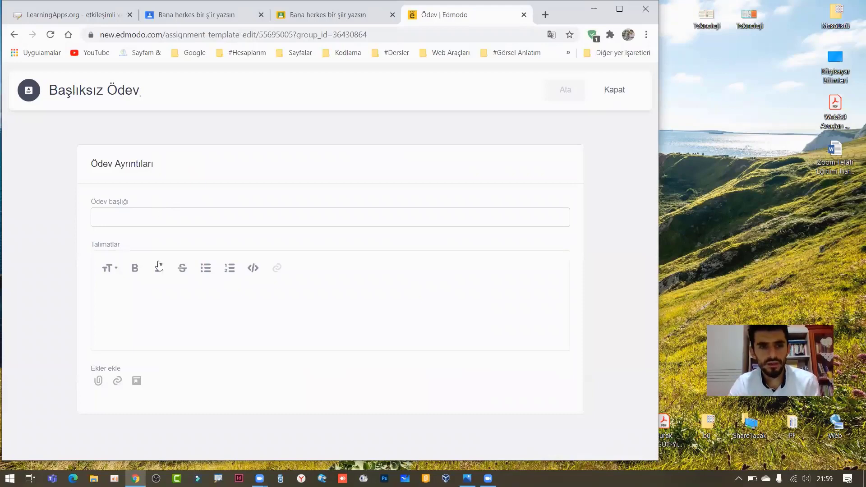
type("asdasd")
left_click(155, 294)
type("asdasd")
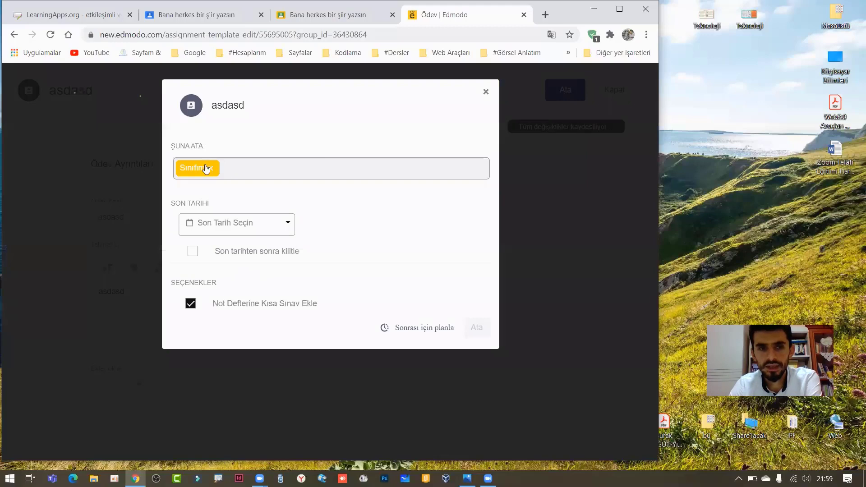
left_click(487, 91)
left_click(609, 99)
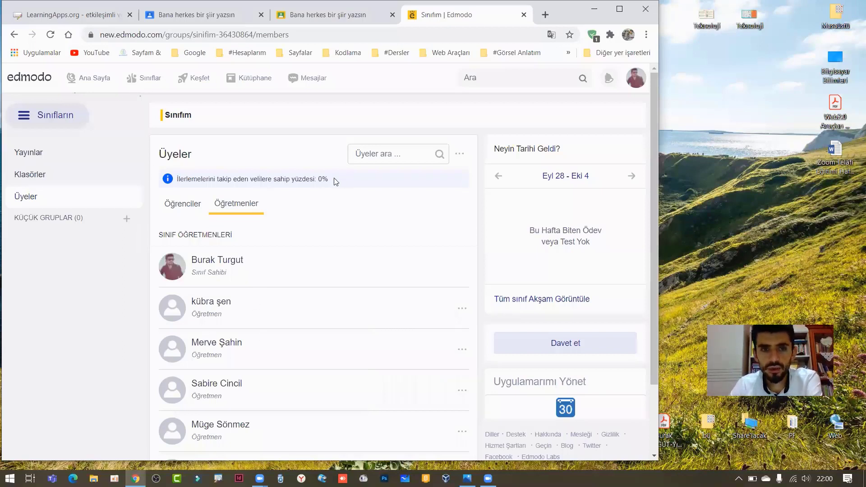
- Open the Sınıfım İlerleme gradebook and show its Rozetleri badges section
left_click_drag(288, 178, 271, 190)
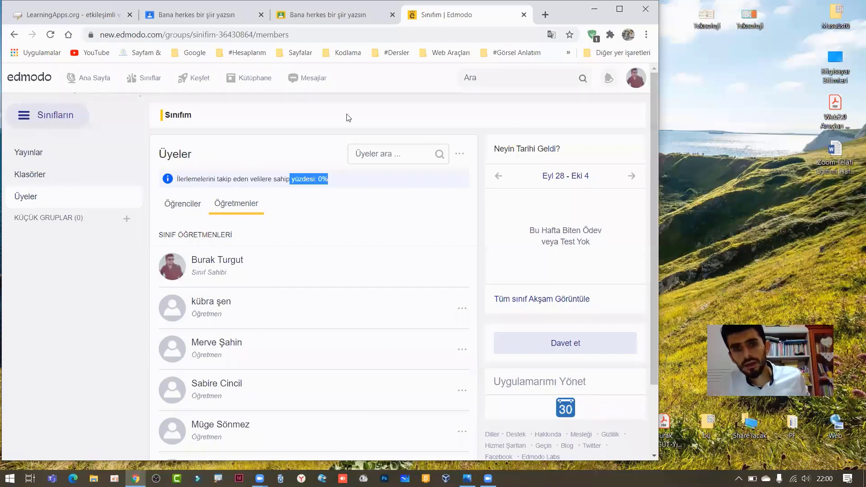
left_click(67, 113)
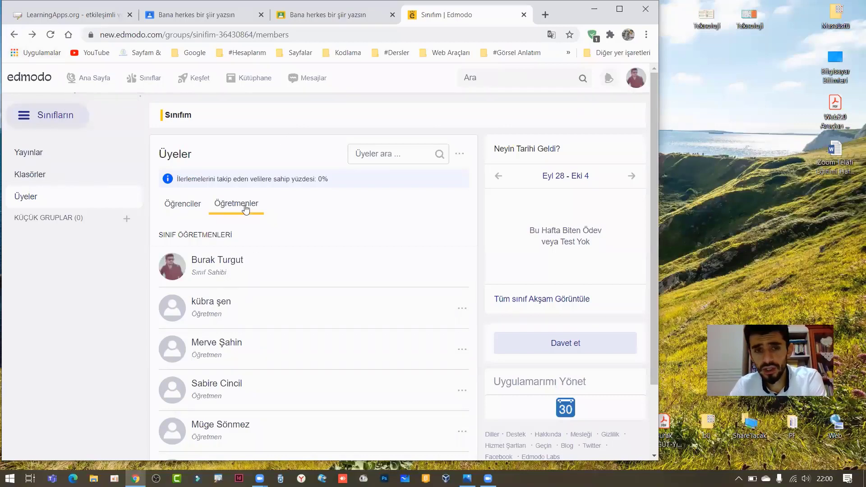
mouse_move(131, 95)
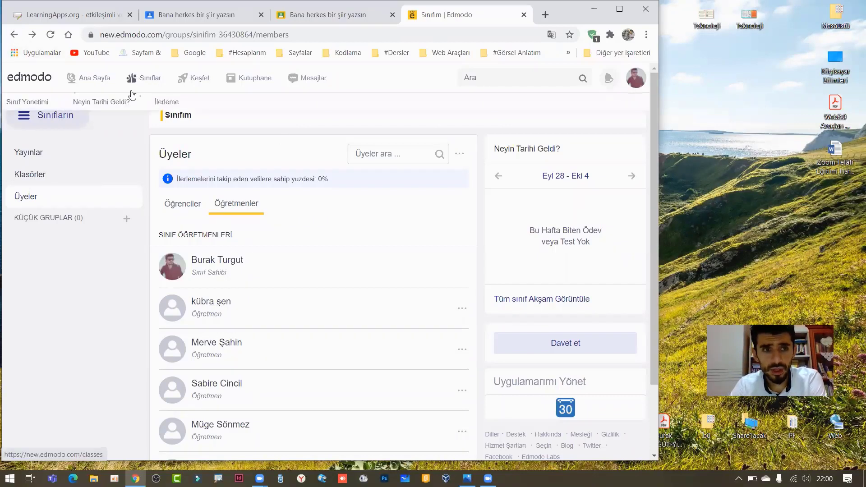
left_click(164, 103)
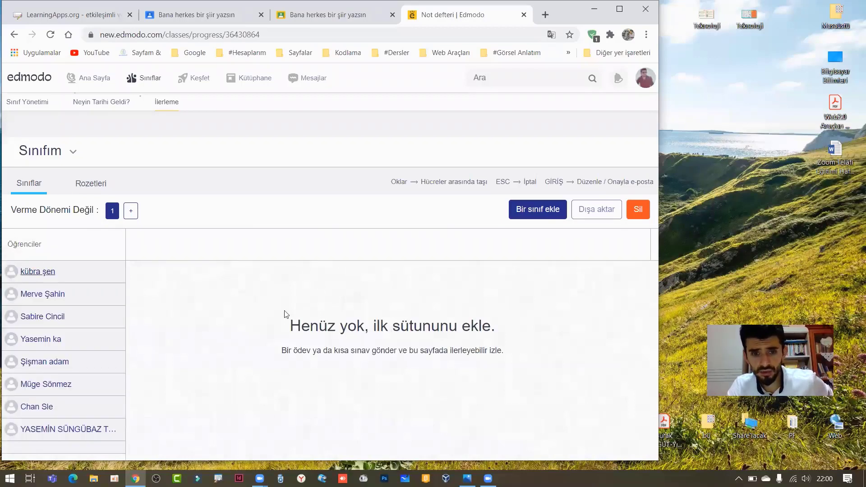
left_click(90, 185)
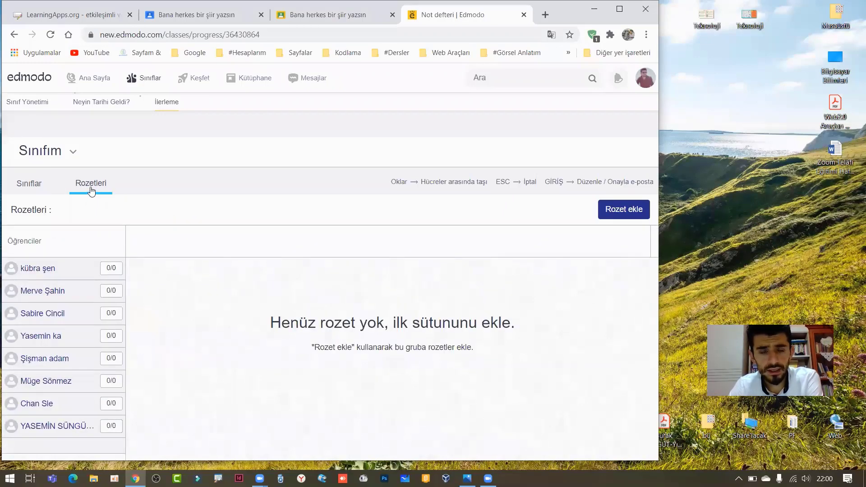
- Create a new badge named 'haftalık ödev' with description '+10'
left_click(622, 215)
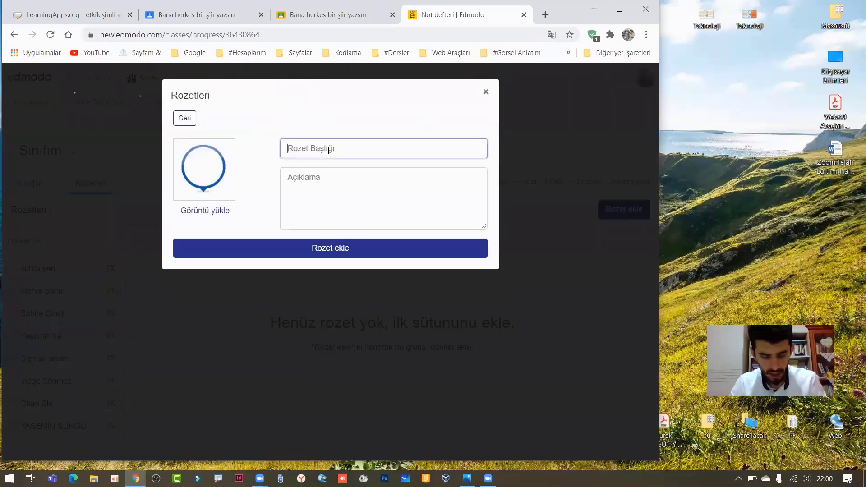
left_click(328, 151)
type("hafta")
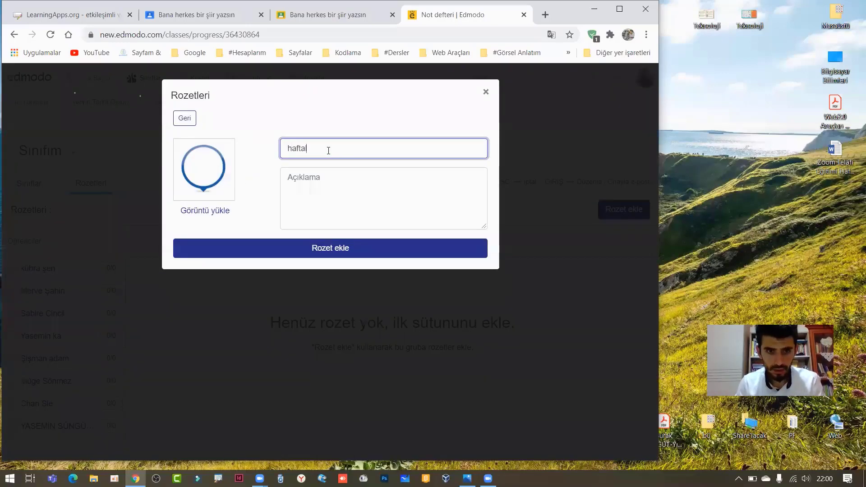
type("lık ödev")
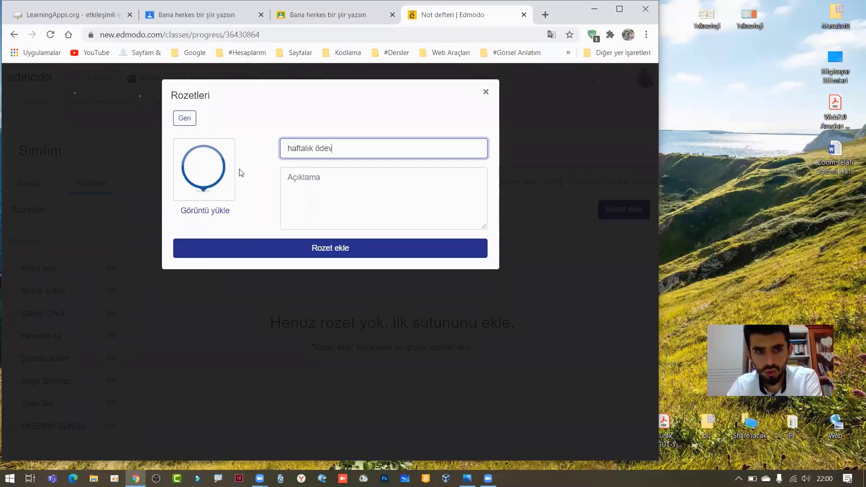
left_click(331, 176)
type("+10")
left_click(341, 250)
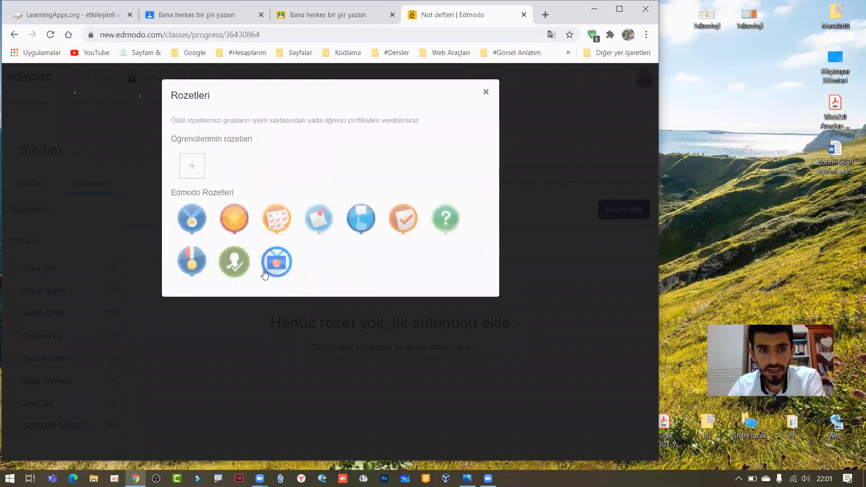
- Award the Ayın öğrencisi badge to one student and close the Edmodo tab
left_click(195, 216)
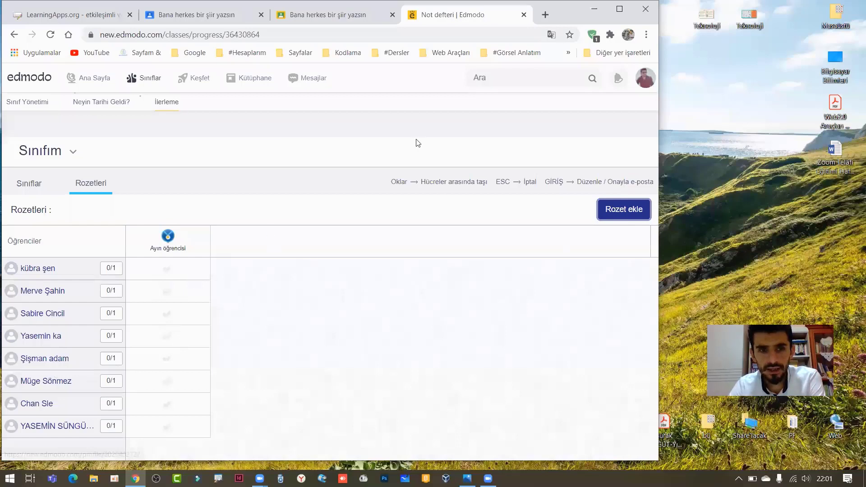
left_click(164, 313)
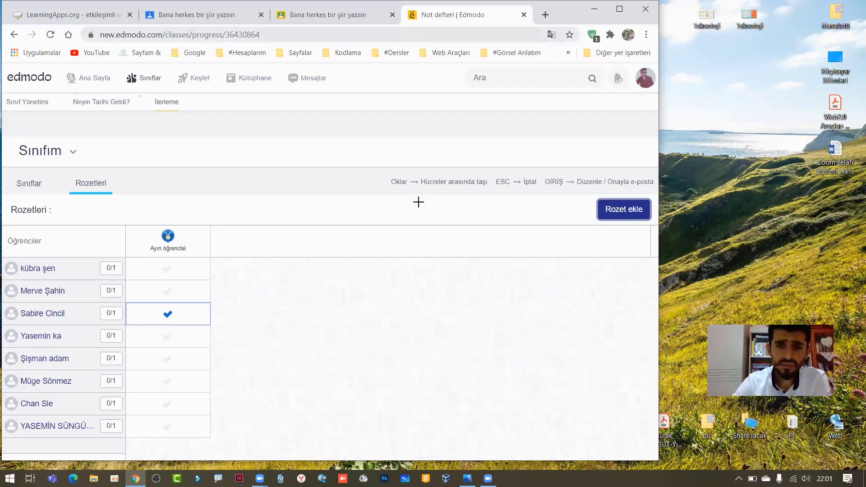
key("ctrl+w")
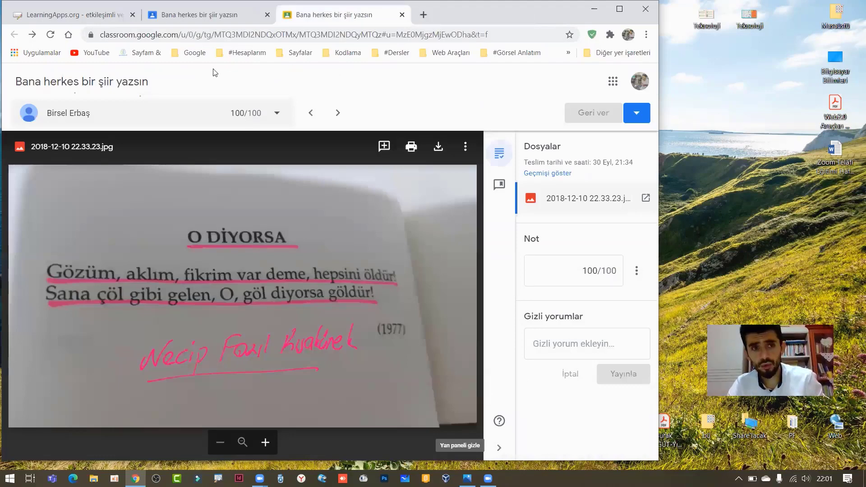
- Search Google for 'class dojo' in a new browser tab
key("ctrl+t")
type("edmodo")
key("ctrl+a")
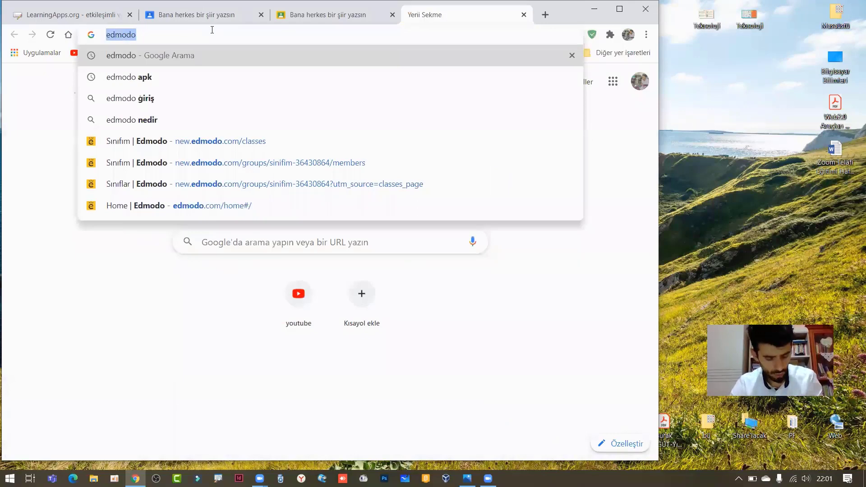
type("clas")
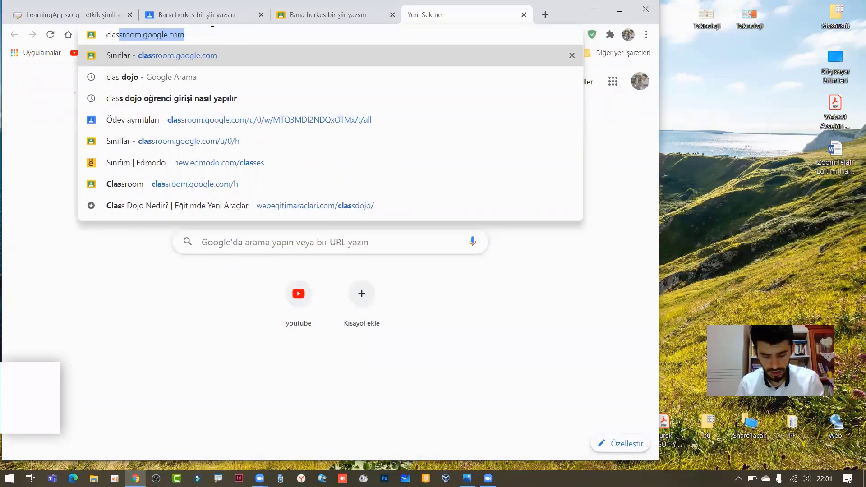
type("s dojo")
key("Return")
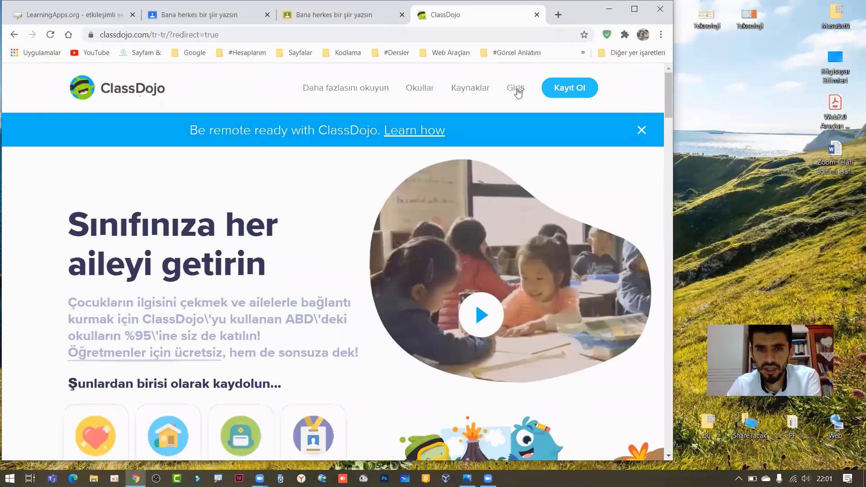
- Open ClassDojo's Giriş role choices and pick the Öğrenci login
left_click(517, 90)
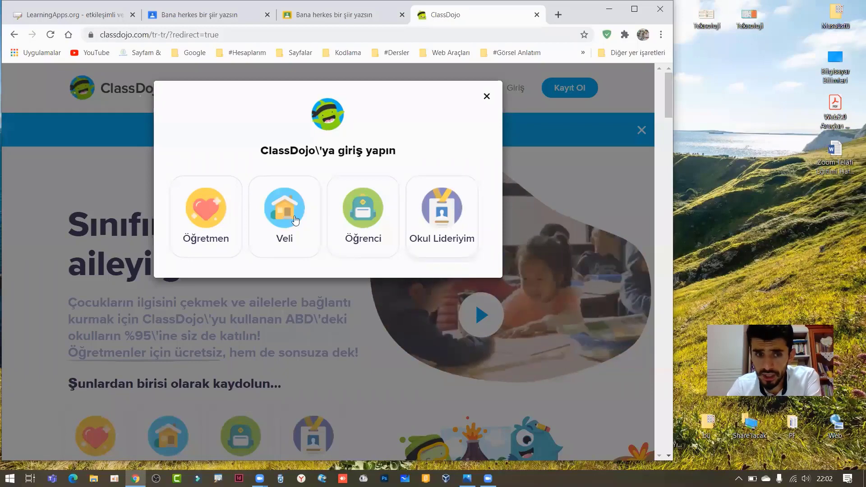
left_click(366, 210)
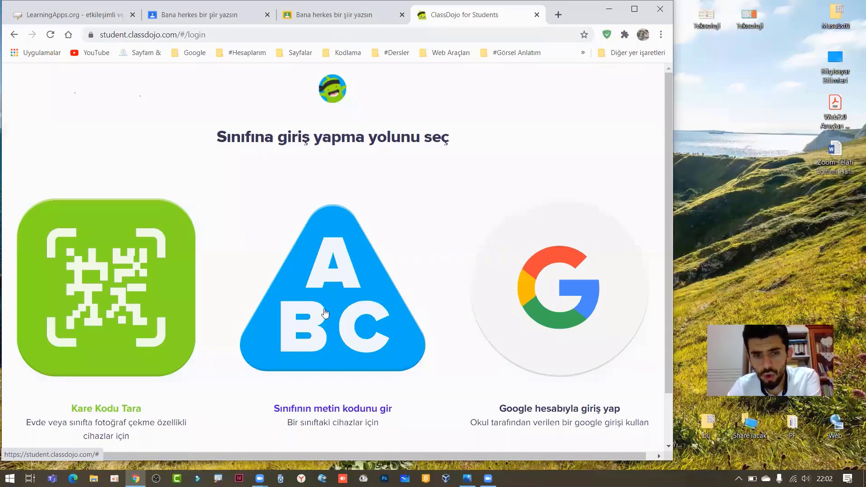
- Look at the student class text code screen, then go back to the homepage
left_click(350, 321)
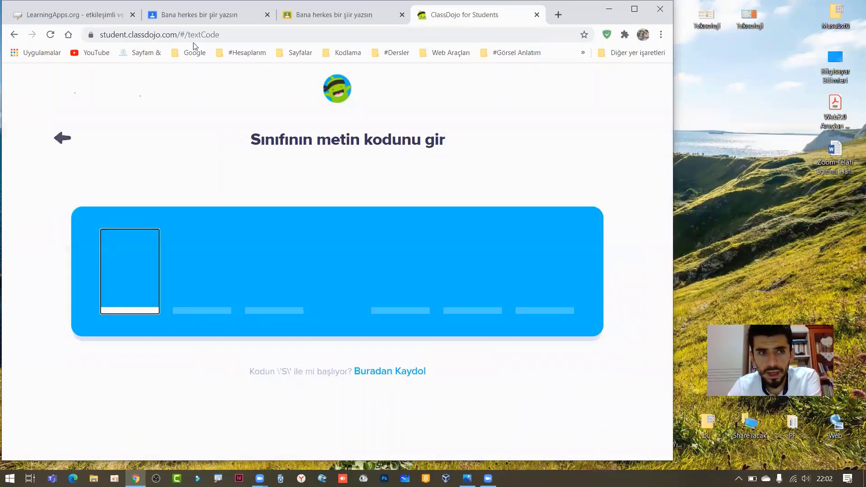
left_click(14, 39)
left_click(15, 38)
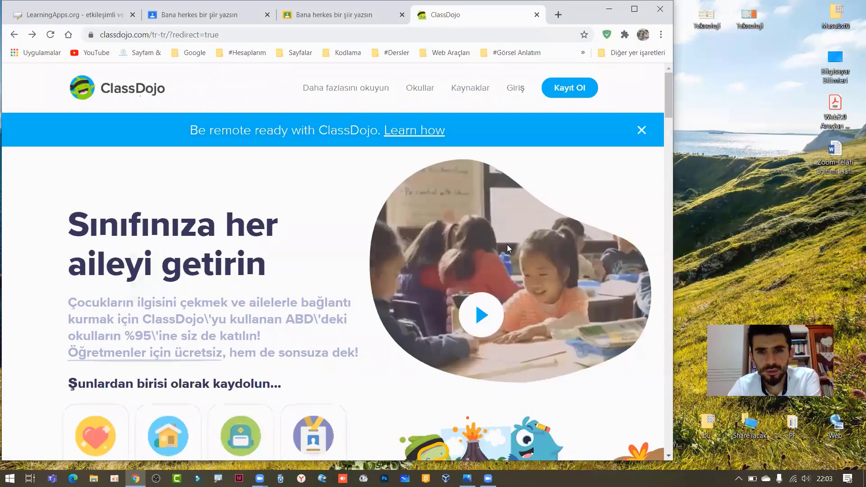
- Sign in to ClassDojo as Öğretmen and maximize the Chrome window
left_click(516, 88)
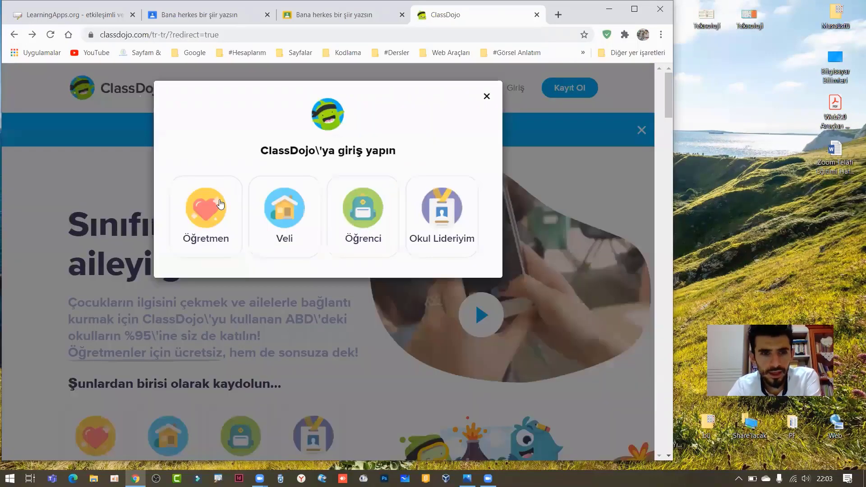
left_click(446, 178)
key("Escape")
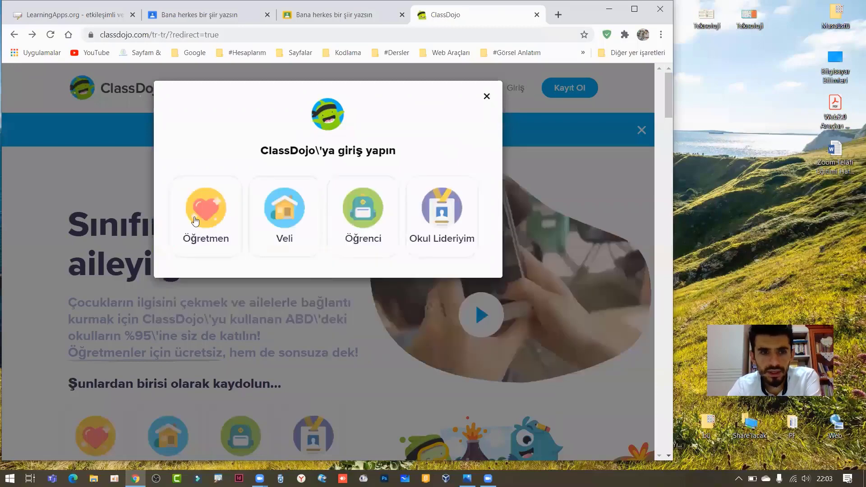
left_click(228, 206)
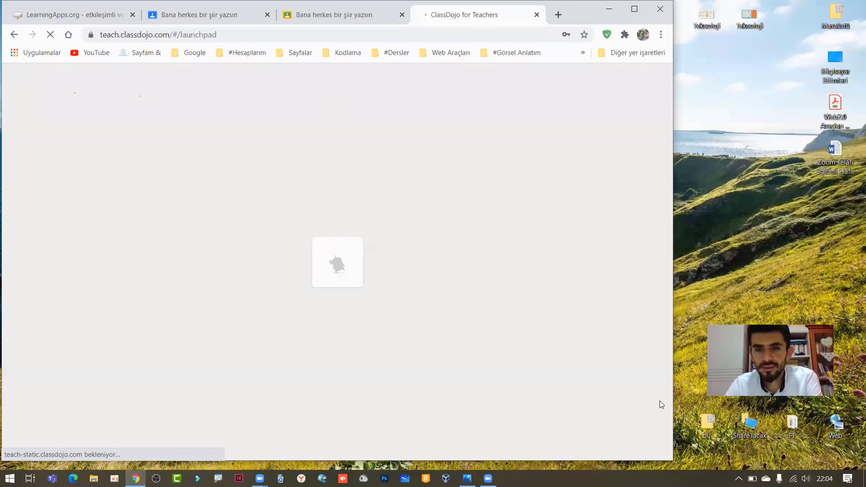
left_click(635, 9)
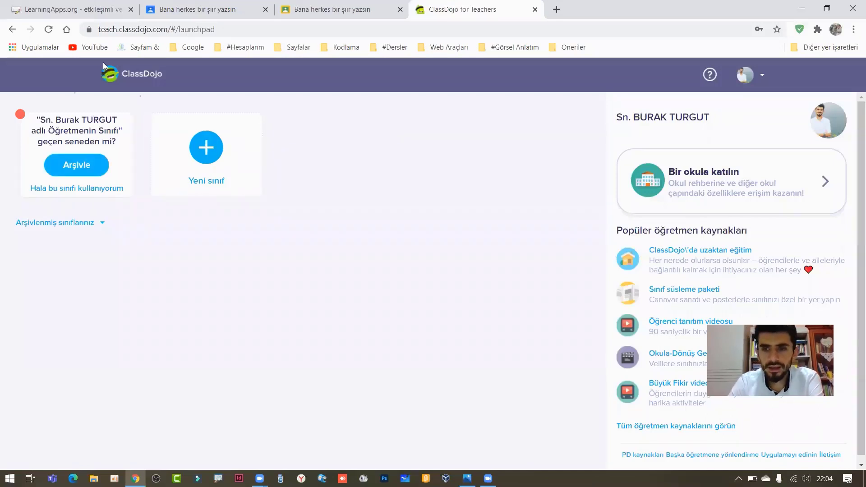
- Start a new class named 'sınıfım özell', browsing the grade and points-sharing lists
left_click(212, 149)
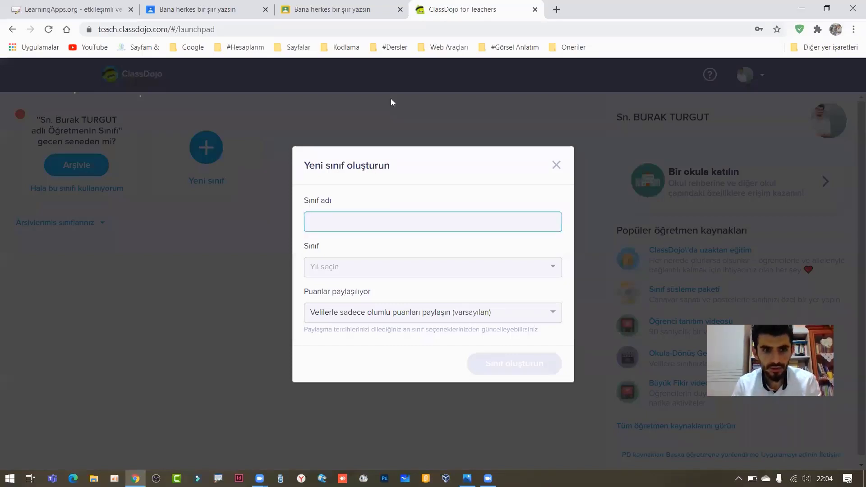
type("sınıfım özell")
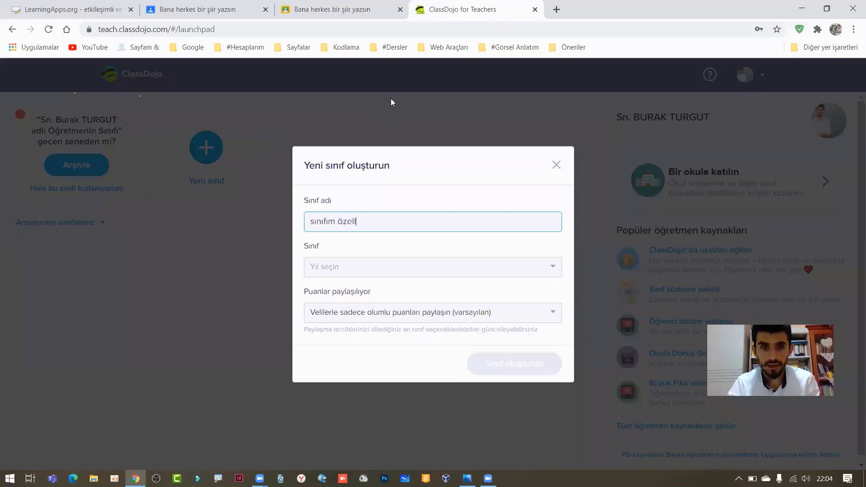
left_click(351, 266)
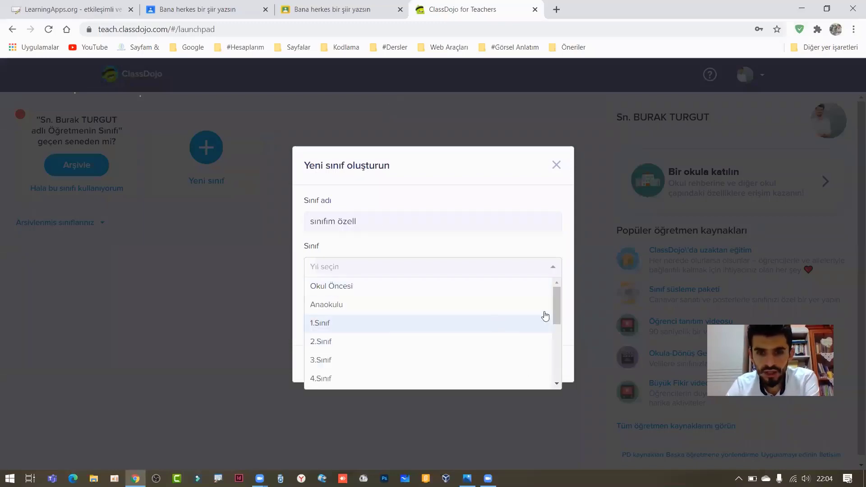
left_click_drag(557, 309, 570, 365)
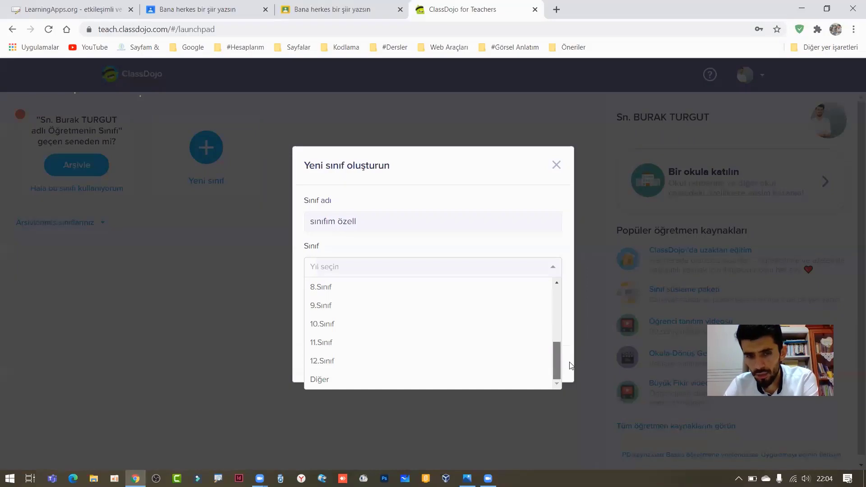
left_click(387, 245)
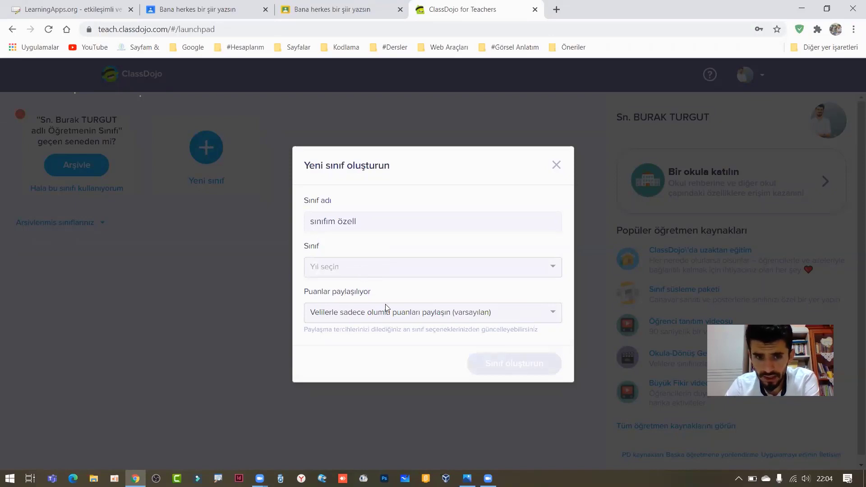
left_click(441, 317)
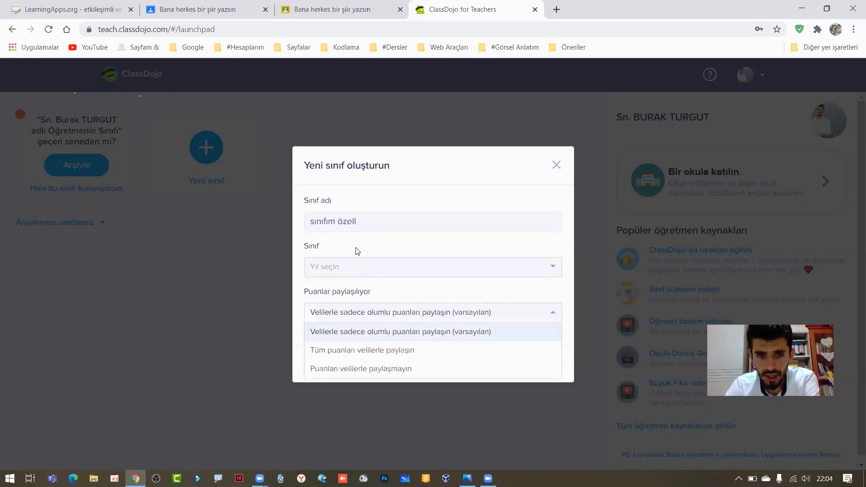
left_click(387, 200)
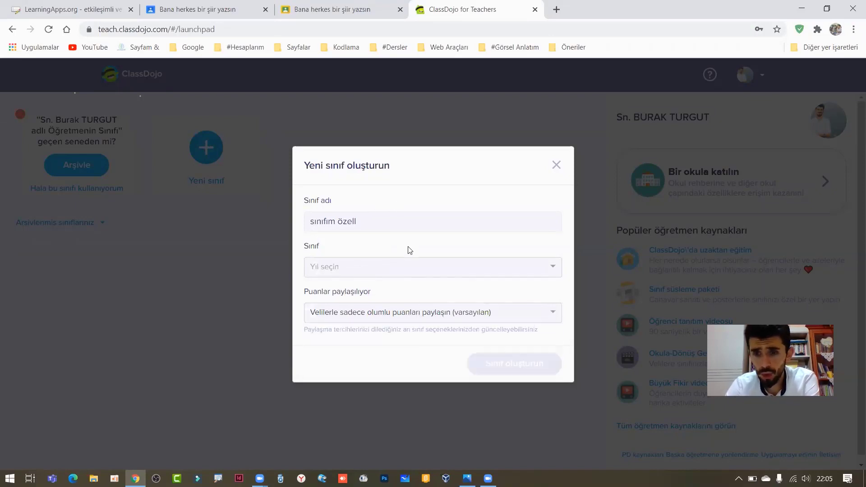
- Share all points with parents, set grade 4.Sınıf, and create the class
left_click(550, 313)
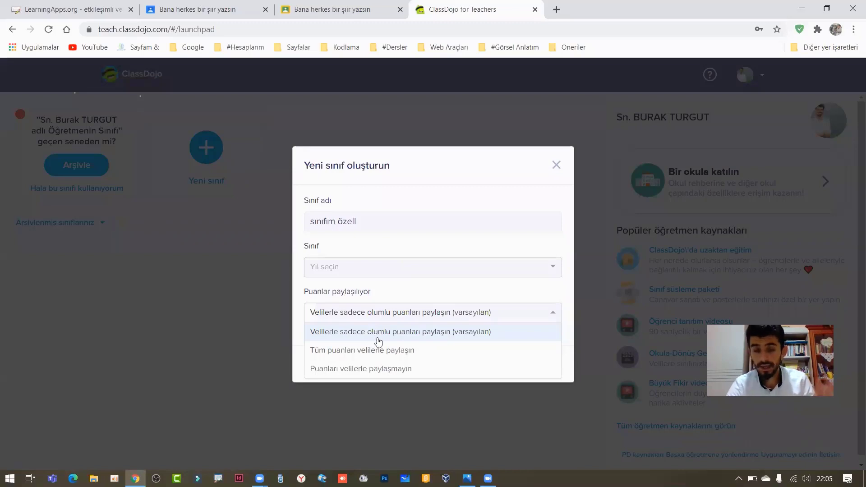
left_click(411, 353)
left_click(347, 270)
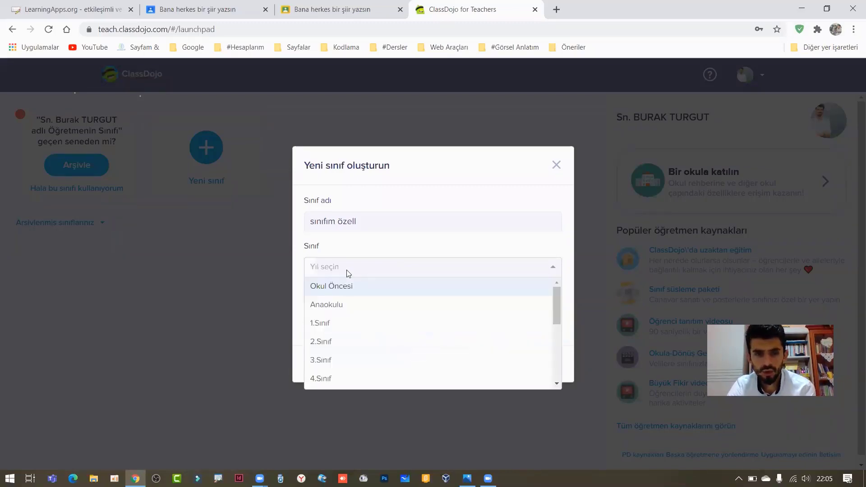
left_click_drag(556, 311, 558, 323)
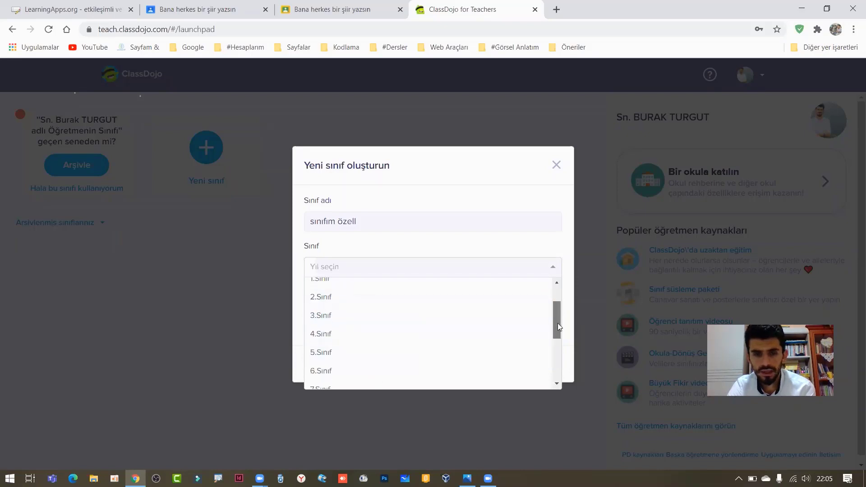
left_click(330, 332)
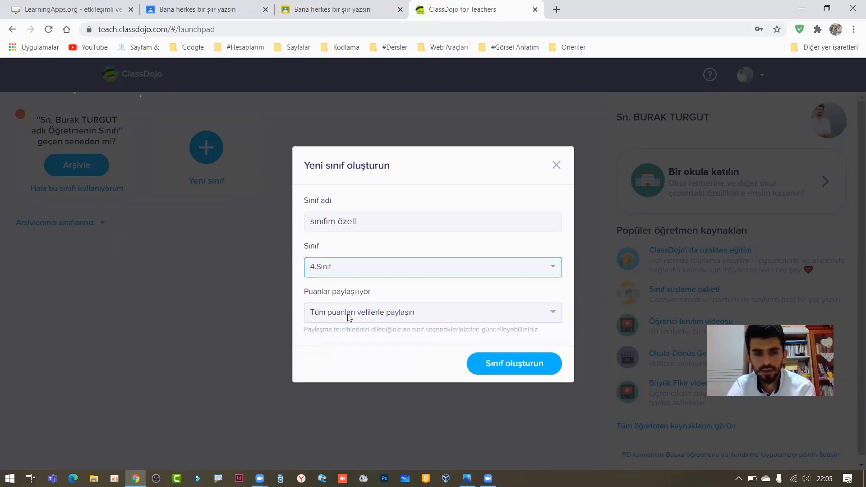
left_click(518, 363)
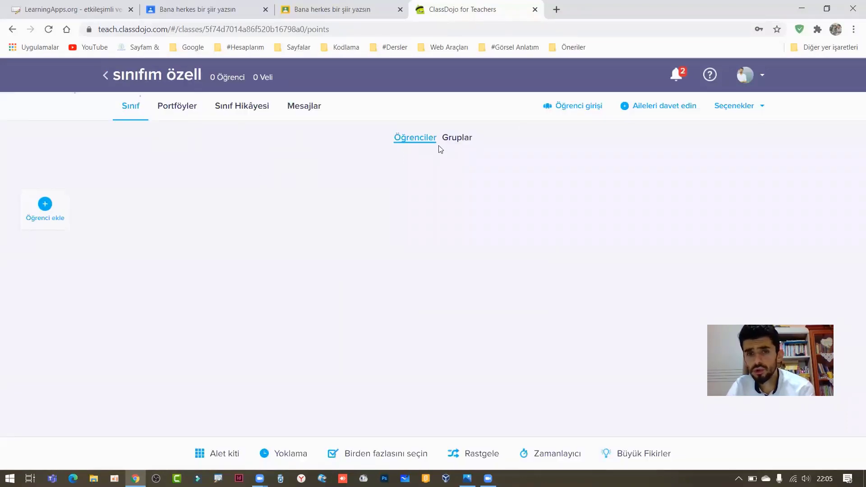
- Enable in-class student sign-in via Metin kodu, confirm it, and select the generated six-letter class code
left_click(589, 111)
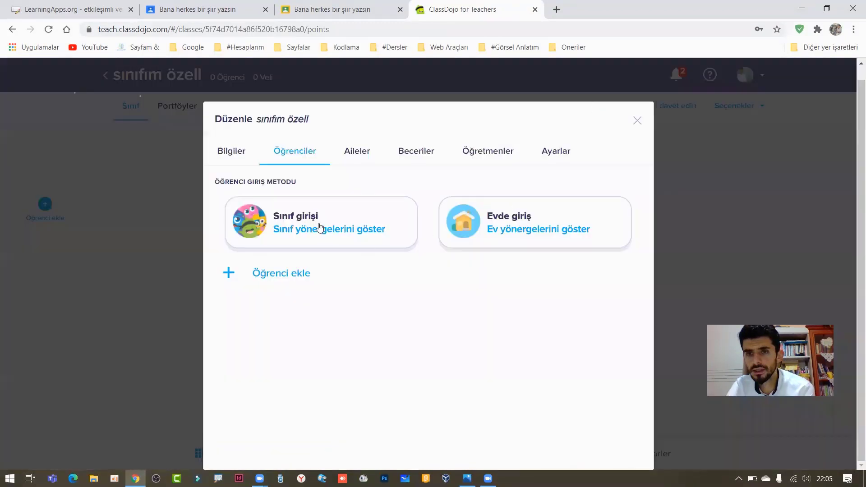
left_click(319, 222)
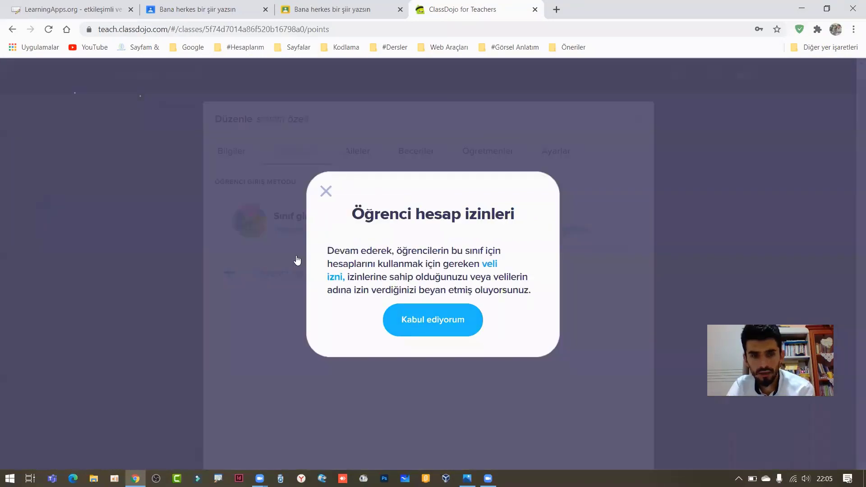
left_click(441, 319)
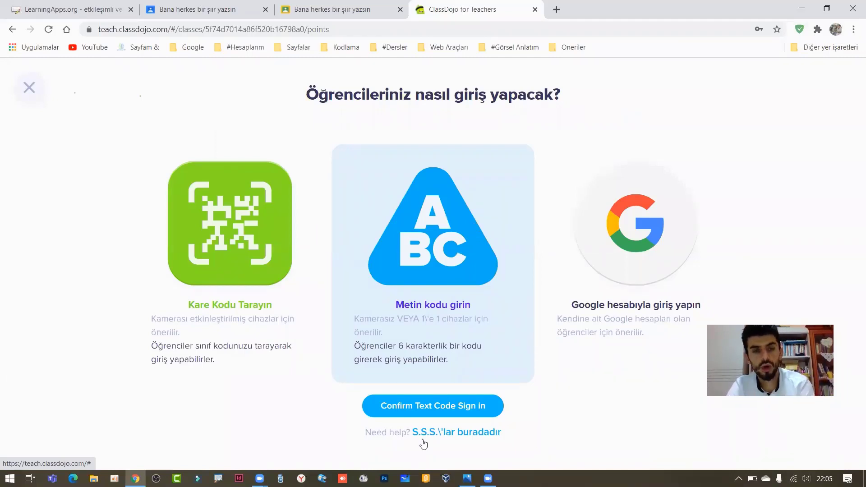
left_click(222, 253)
left_click(434, 253)
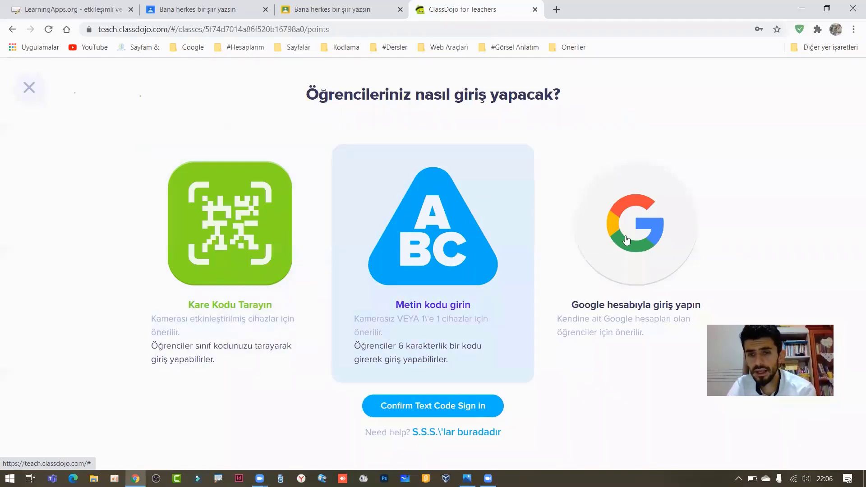
left_click(605, 249)
left_click(392, 242)
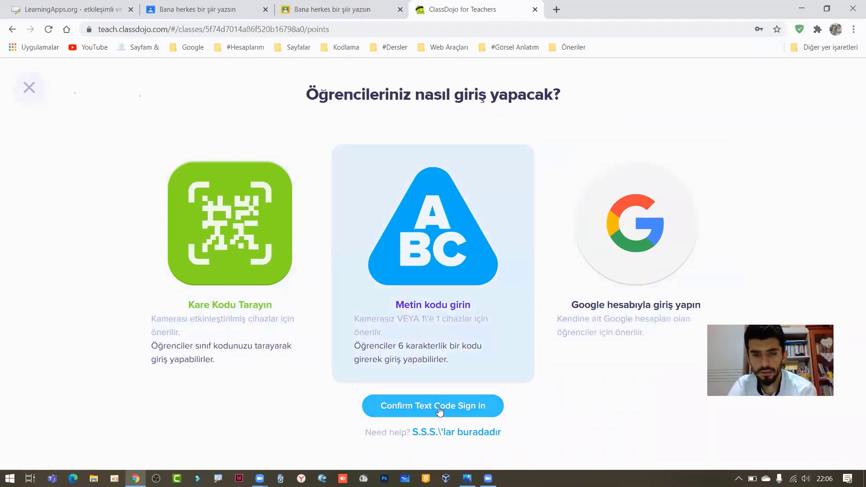
left_click(455, 406)
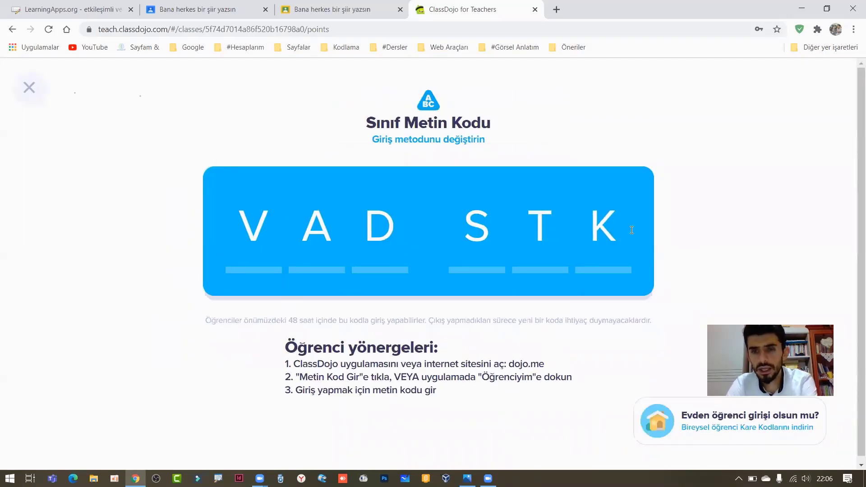
double_click(632, 228)
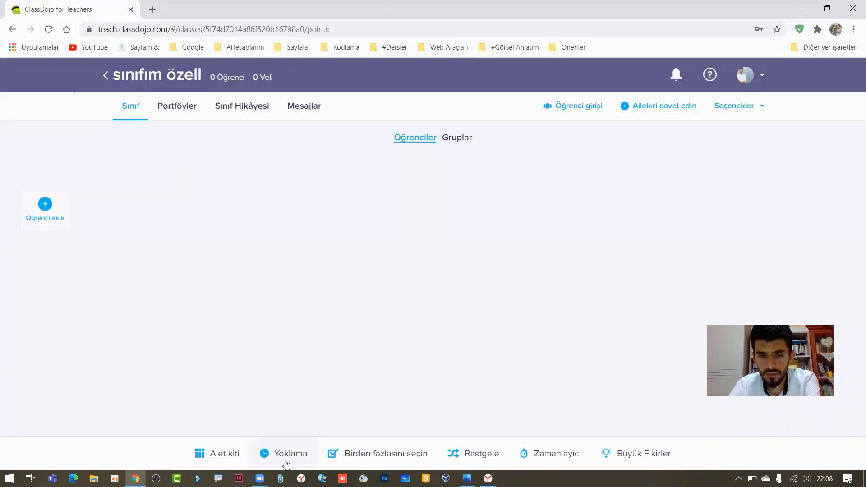
- Cancel a Yoklama attendance session and switch to the Gruplar view
left_click(287, 464)
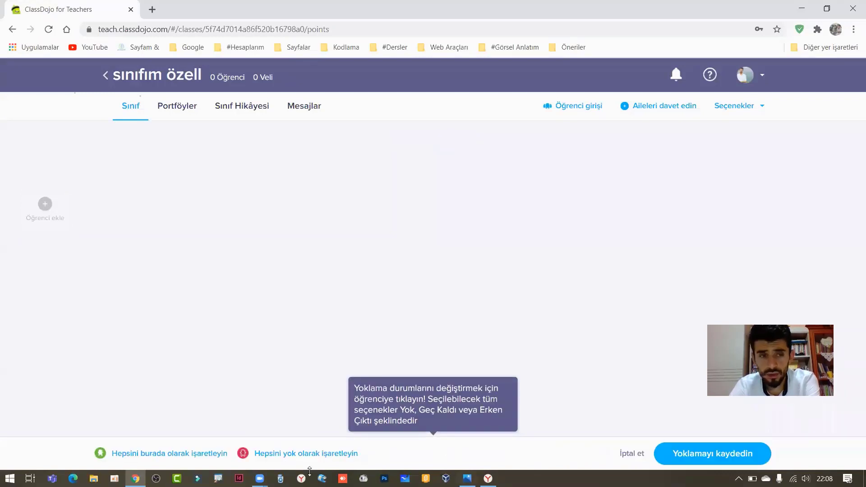
key("Escape")
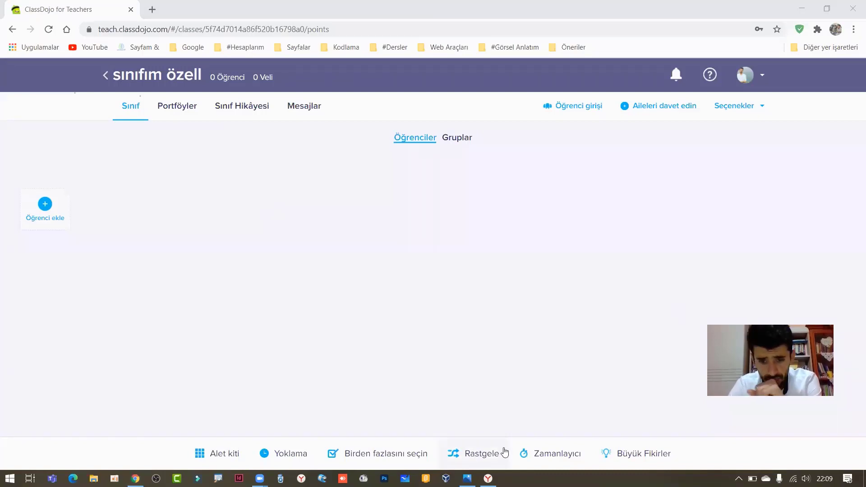
left_click(457, 138)
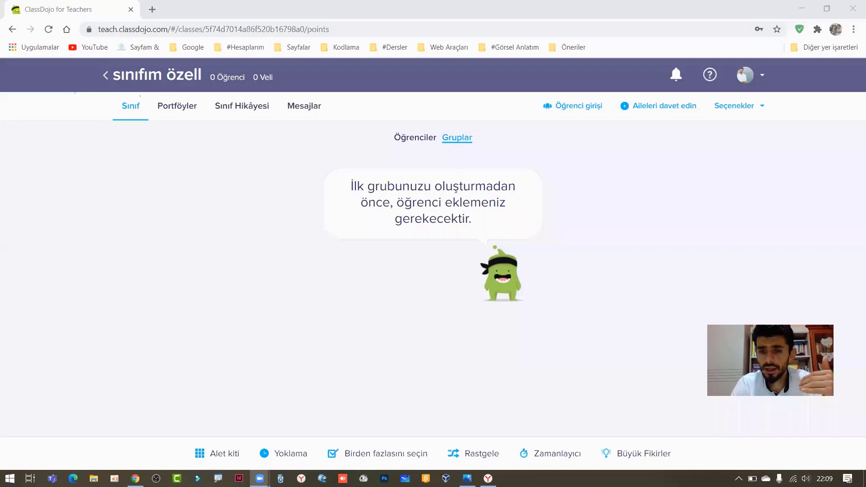
- Start and pause the five-minute Geri sayım, then switch the timer to Kronometre
left_click(512, 398)
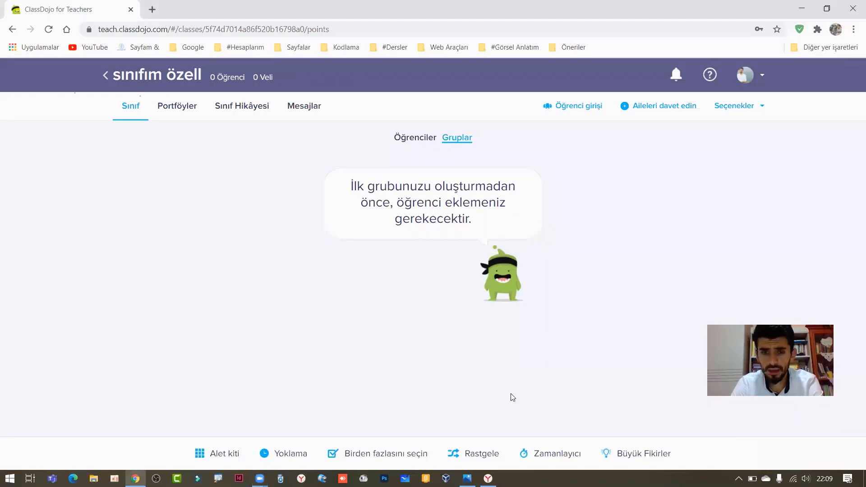
left_click(551, 453)
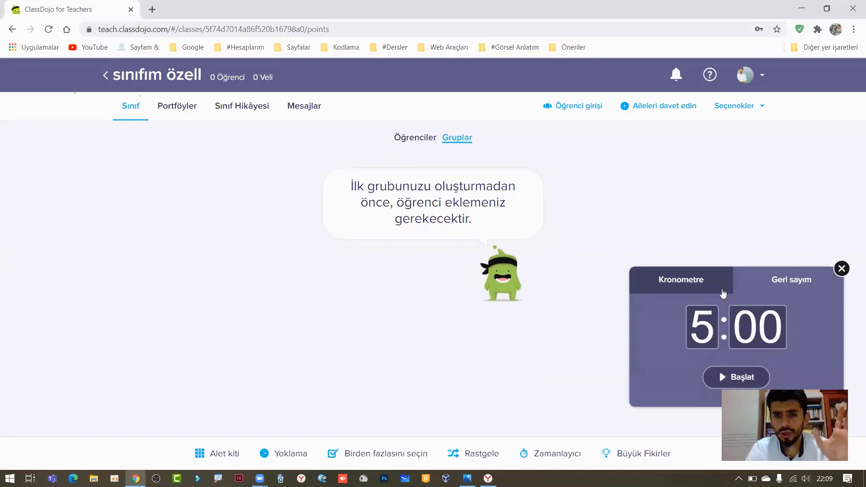
left_click(728, 377)
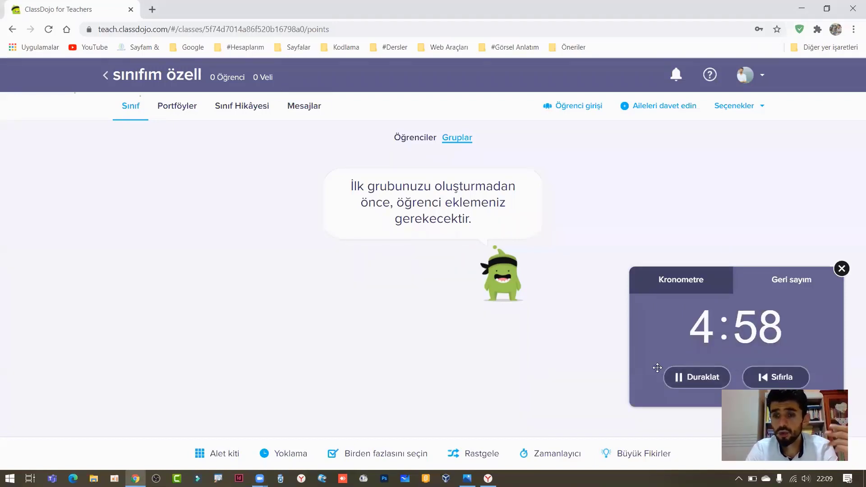
left_click(712, 384)
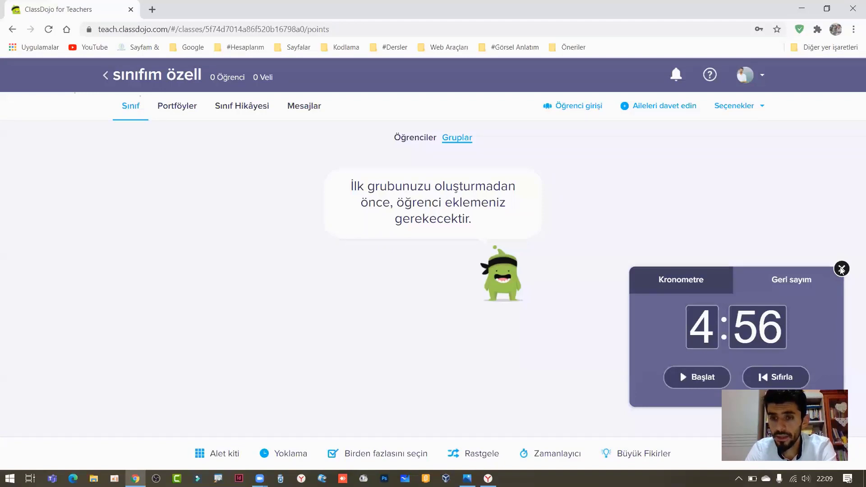
left_click(721, 282)
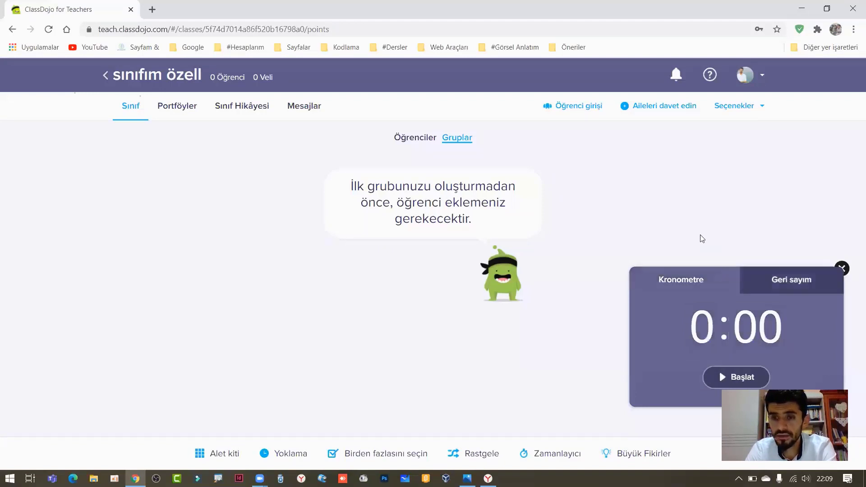
- On the class story, start a new Etkinlik event with a confetti emoji theme
left_click(238, 108)
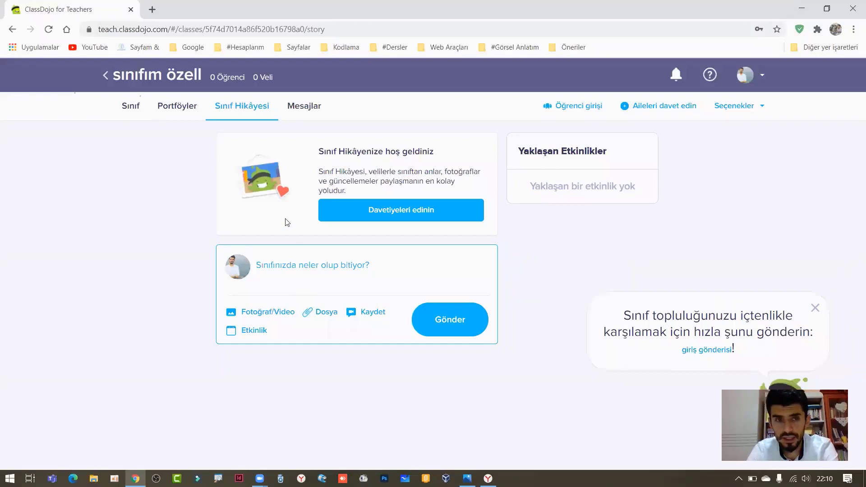
left_click(308, 266)
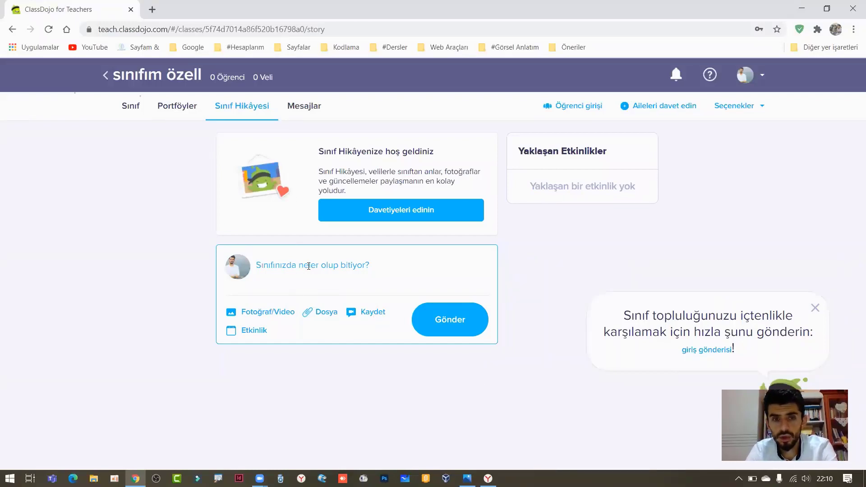
left_click(242, 333)
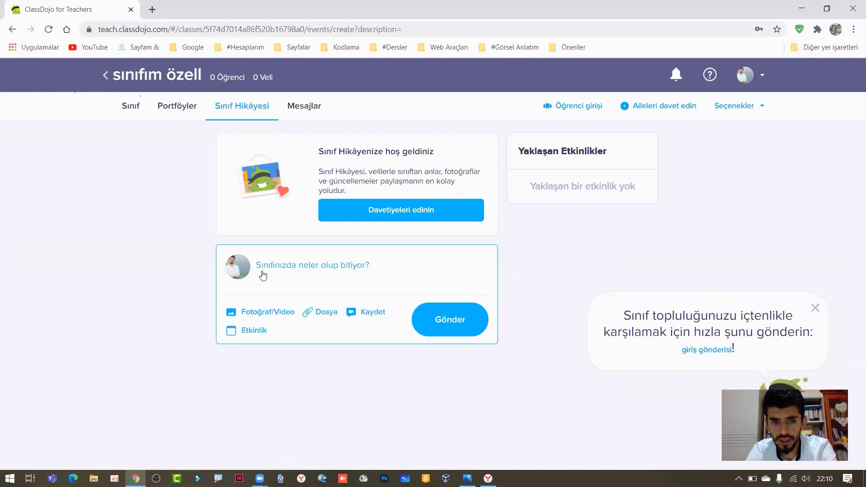
left_click(255, 332)
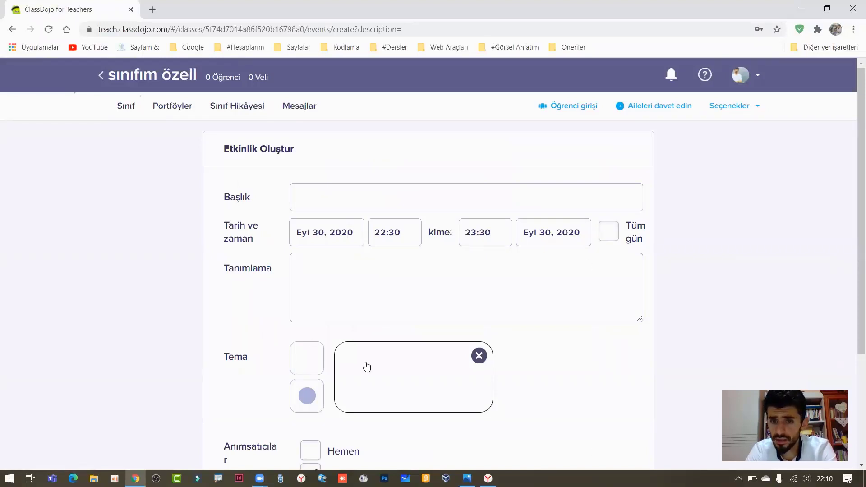
left_click(307, 358)
scroll(423, 263, "down", 3)
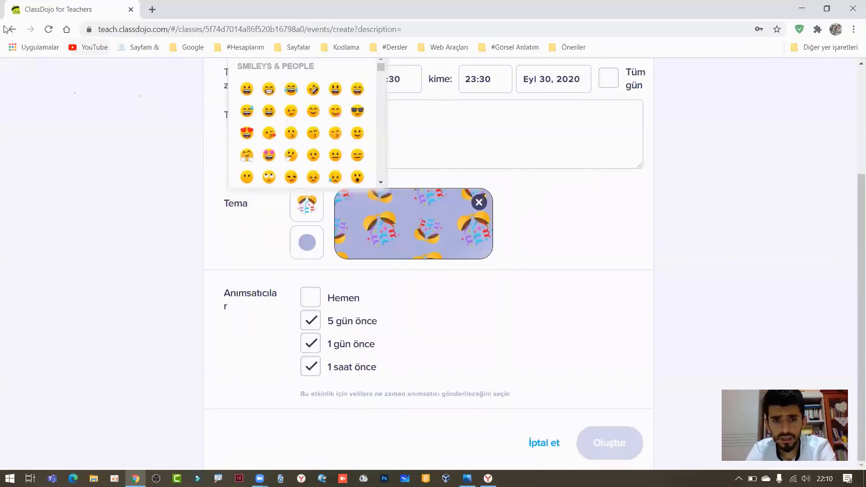
- Return to the story, cancel a file attachment, and open the Mesajlar page
key("alt+Left")
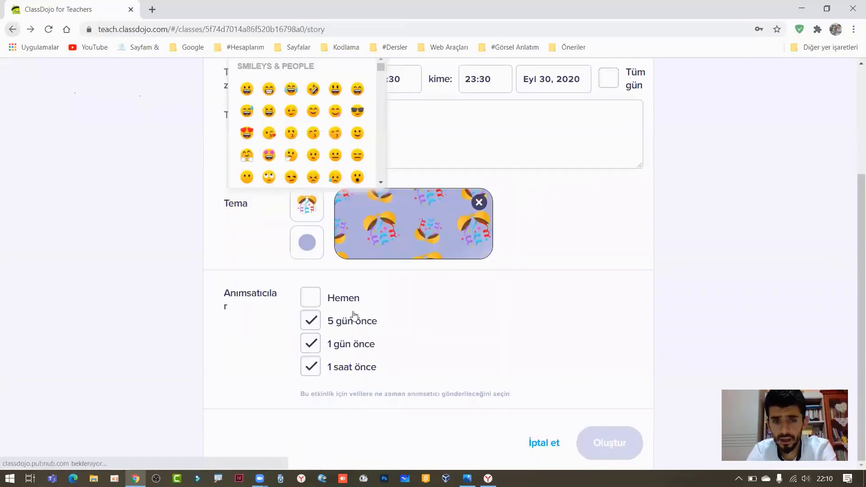
left_click(327, 312)
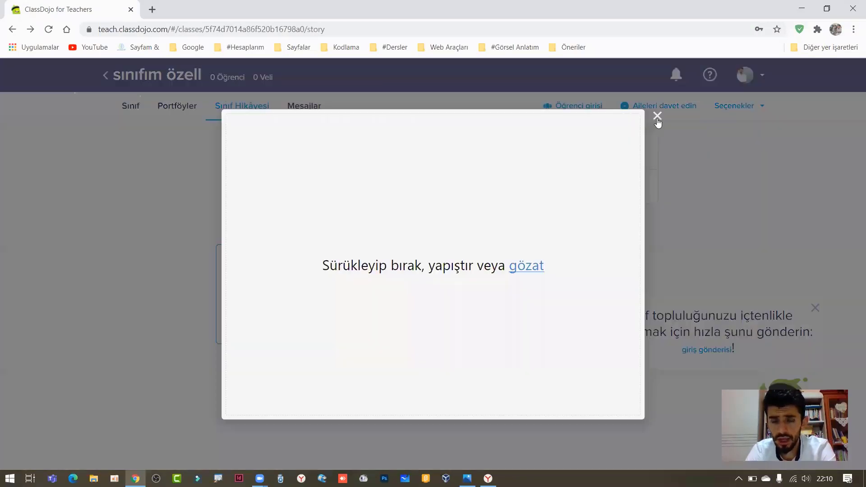
key("Escape")
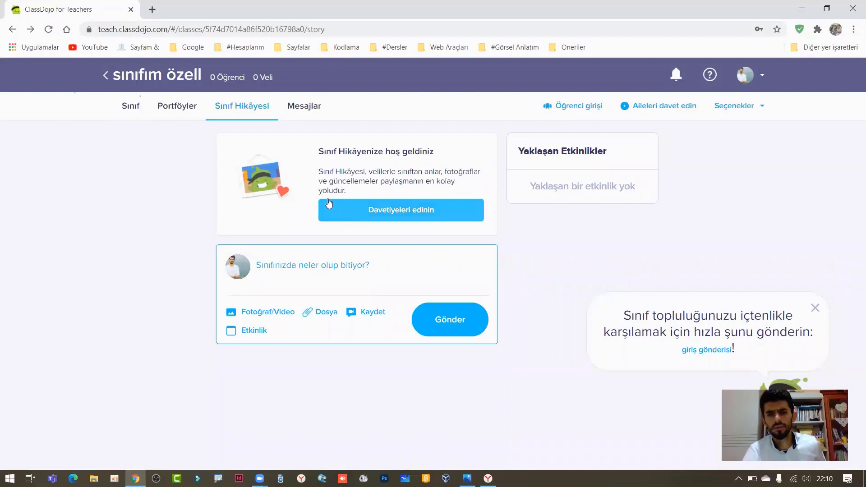
left_click(303, 107)
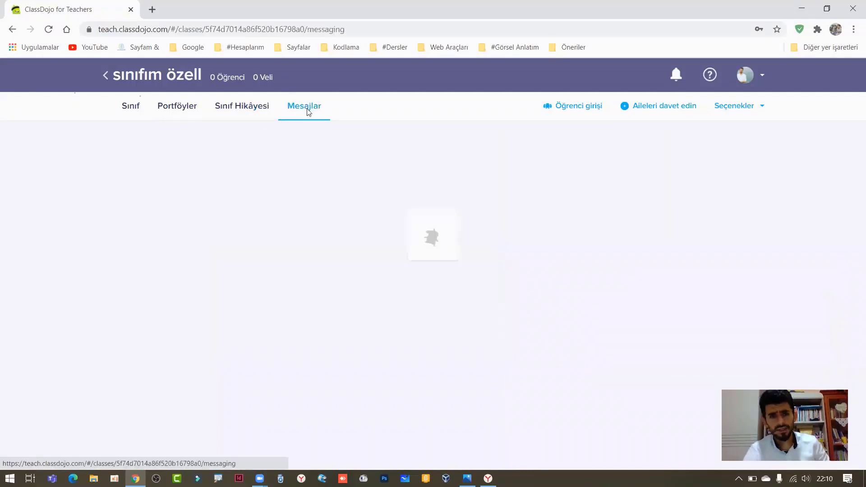